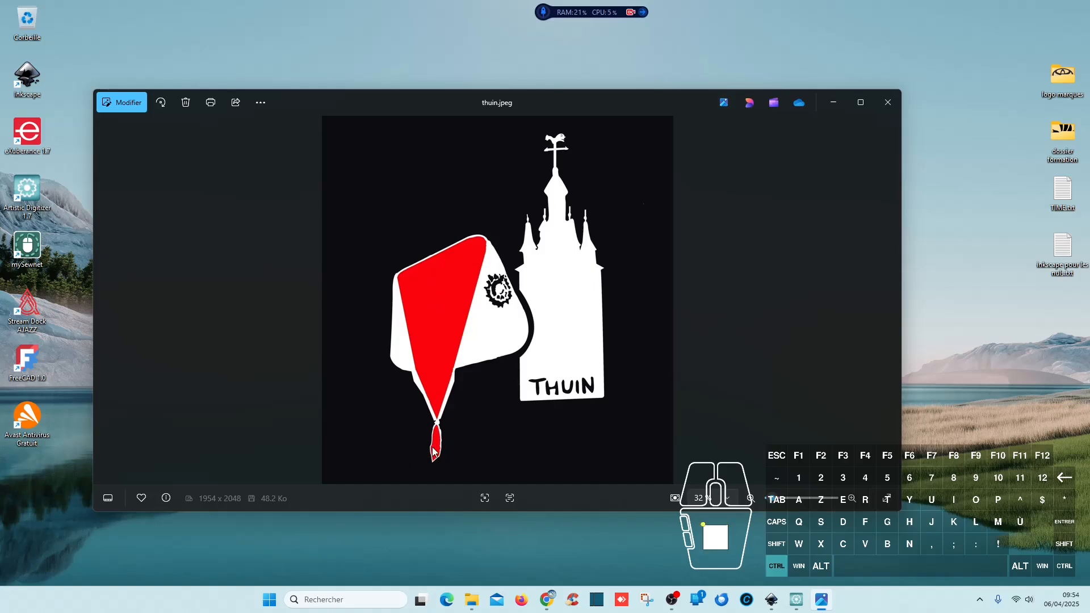
- Examine the cap, badge, tassel and tower details of thuin.jpeg up close, and close the picture
scroll(438, 448, "up", 2)
scroll(438, 446, "up", 2)
scroll(443, 432, "down", 1)
scroll(511, 277, "up", 3)
scroll(510, 277, "up", 3)
scroll(512, 276, "down", 4)
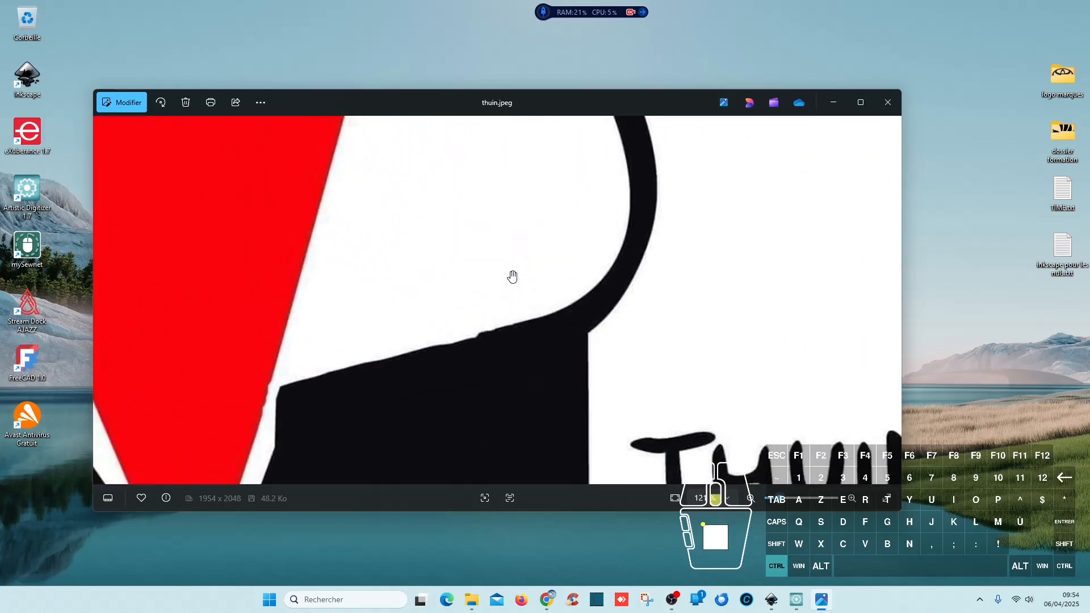
scroll(512, 276, "down", 3)
scroll(512, 276, "down", 1)
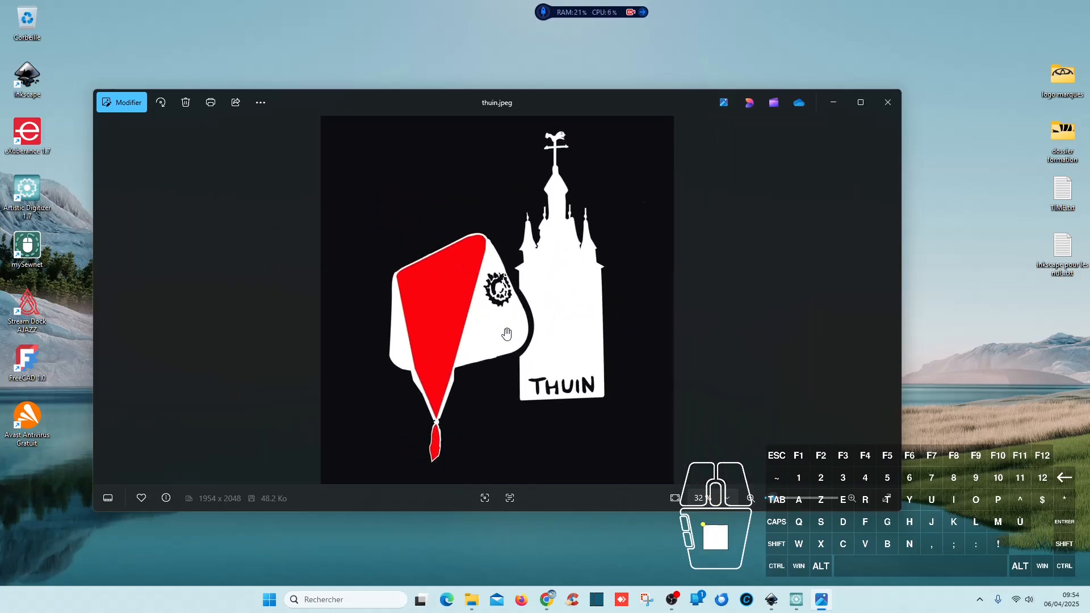
scroll(515, 328, "up", 1)
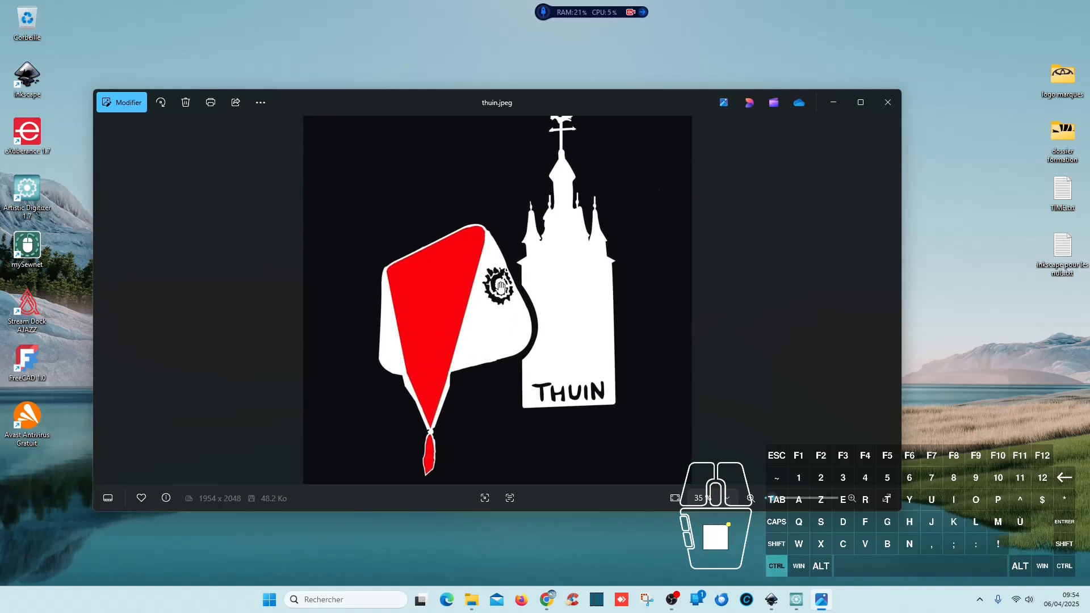
scroll(507, 285, "up", 3)
scroll(507, 285, "up", 2)
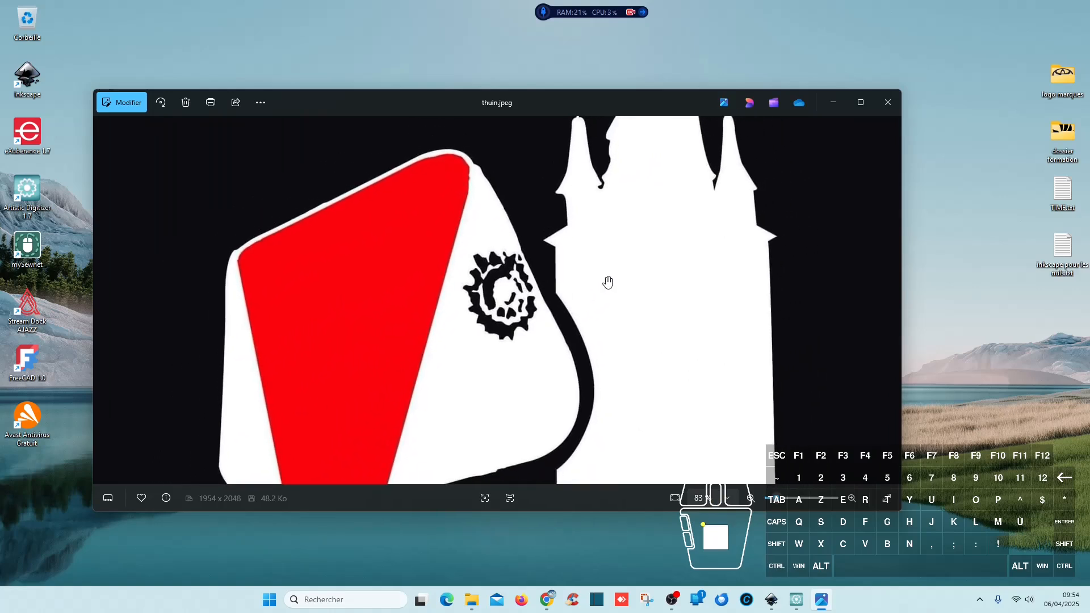
scroll(607, 284, "up", 1)
scroll(608, 281, "down", 3)
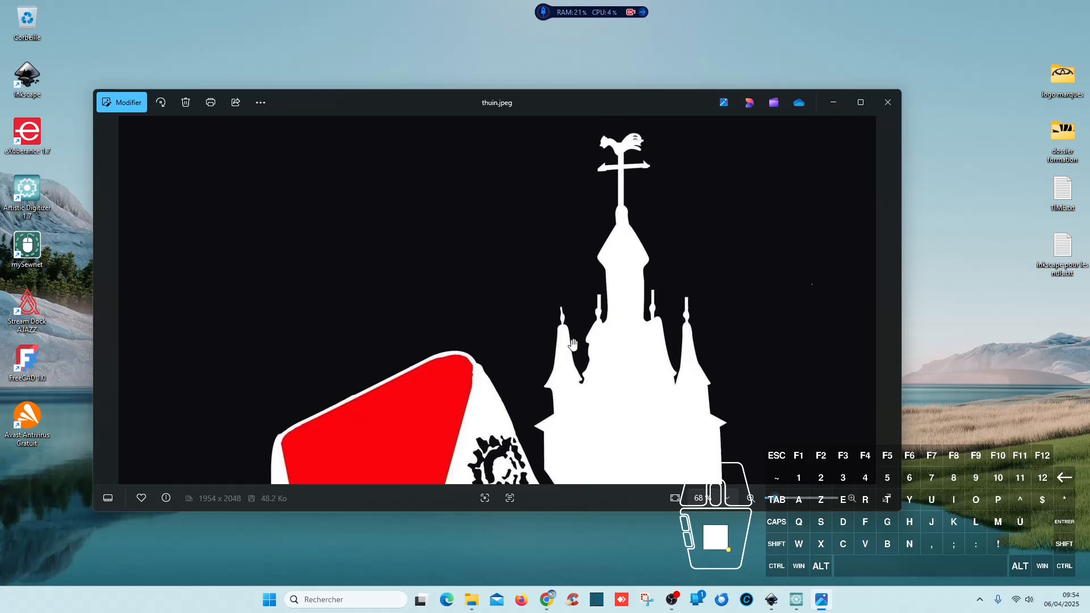
scroll(572, 312, "down", 3)
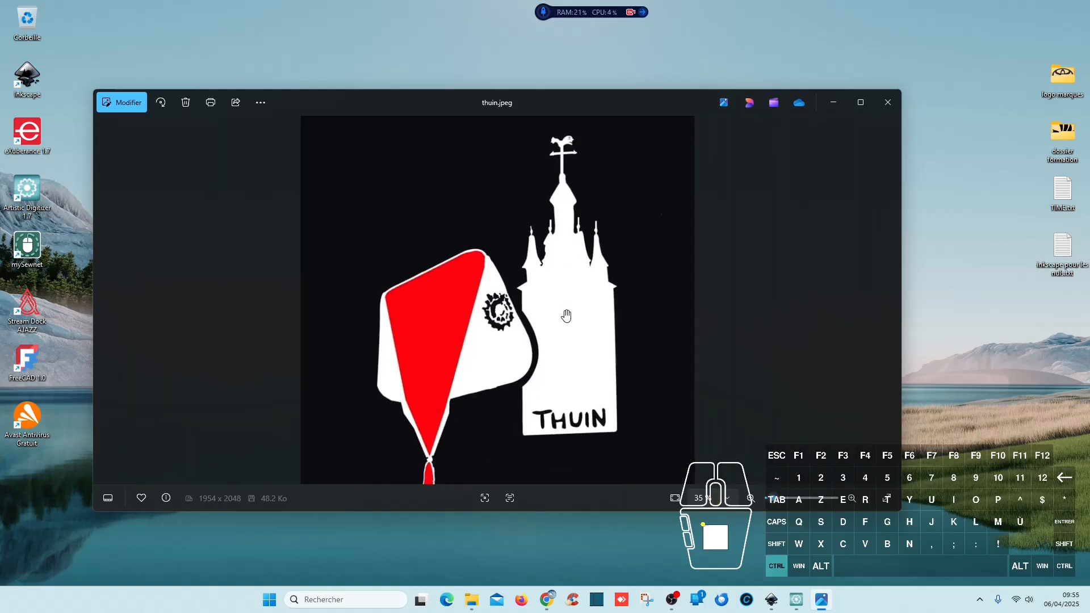
left_click(888, 102)
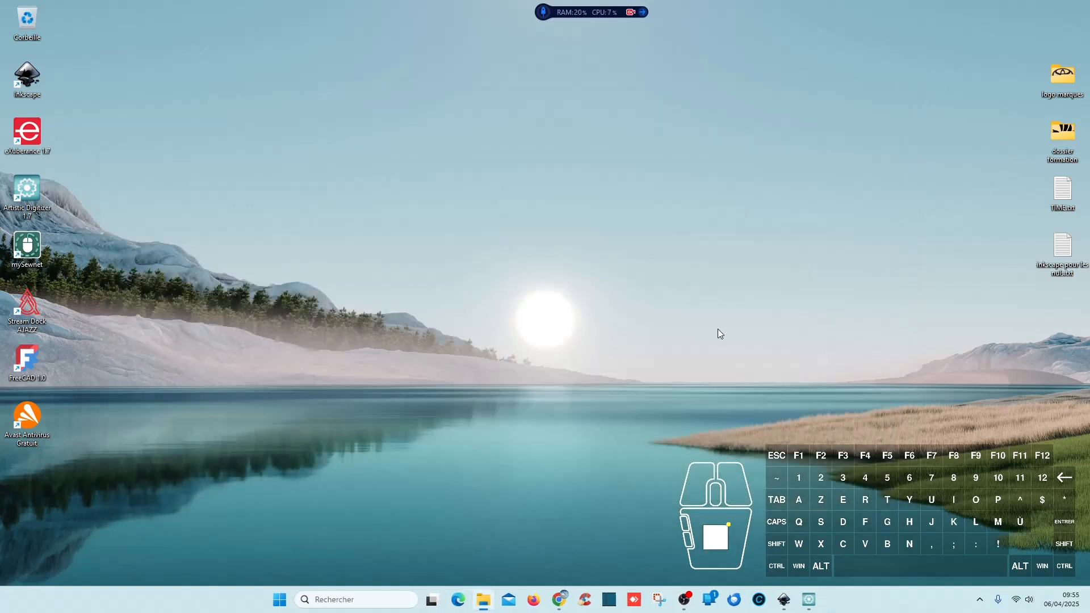
- Switch to Inkscape and scale the Thuin image proportionally about its centre to about 163 × 171 mm, within the page
left_click(784, 599)
left_click_drag(648, 312, 846, 310)
left_click_drag(1089, 284, 419, 295)
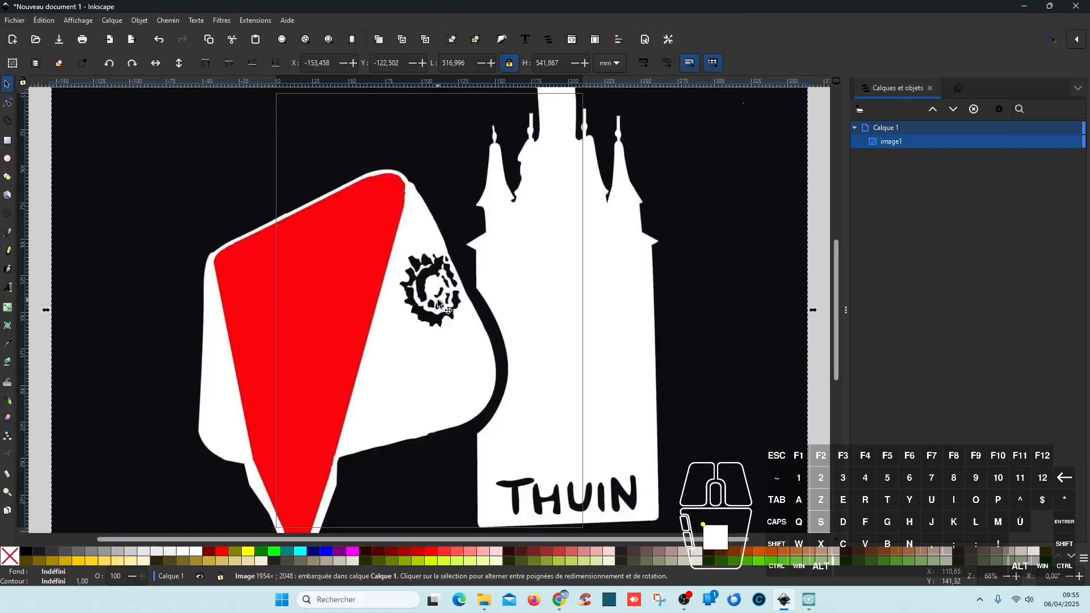
scroll(434, 307, "down", 4)
scroll(437, 306, "up", 2)
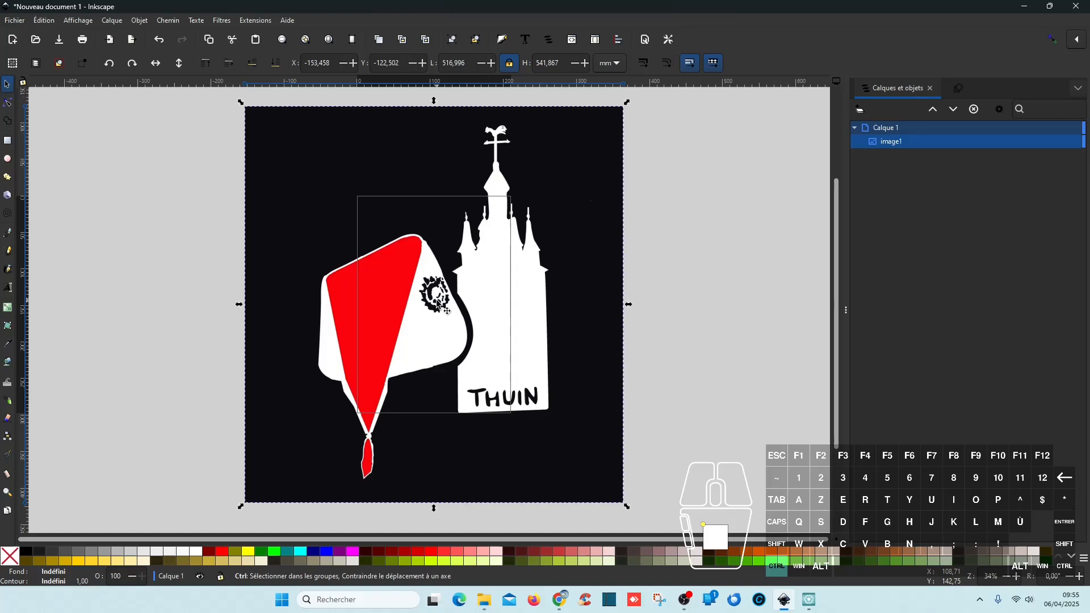
scroll(341, 407, "up", 7)
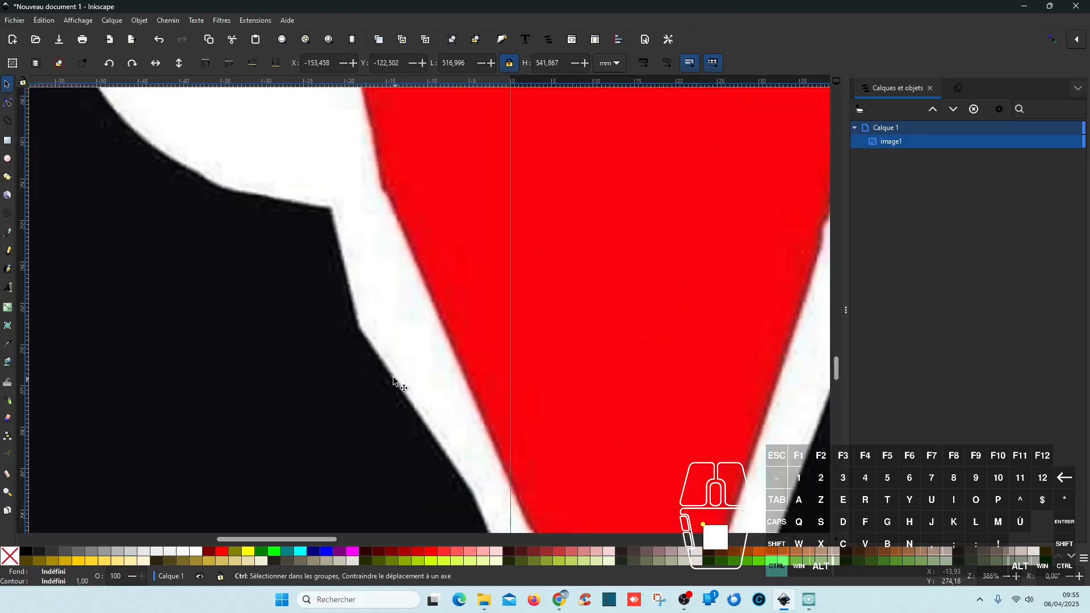
scroll(411, 270, "down", 7)
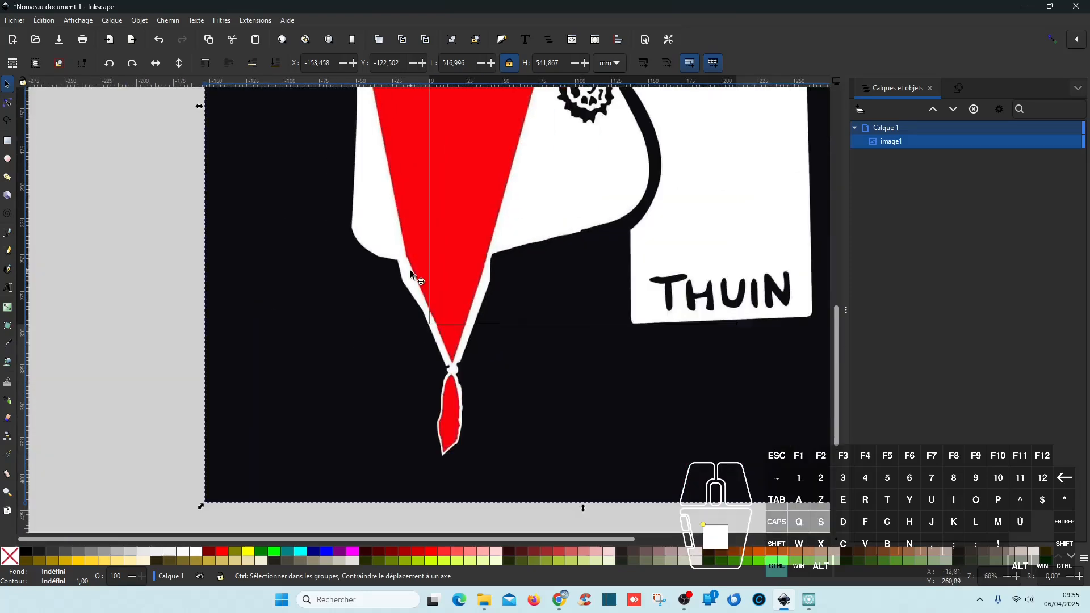
scroll(408, 267, "down", 2)
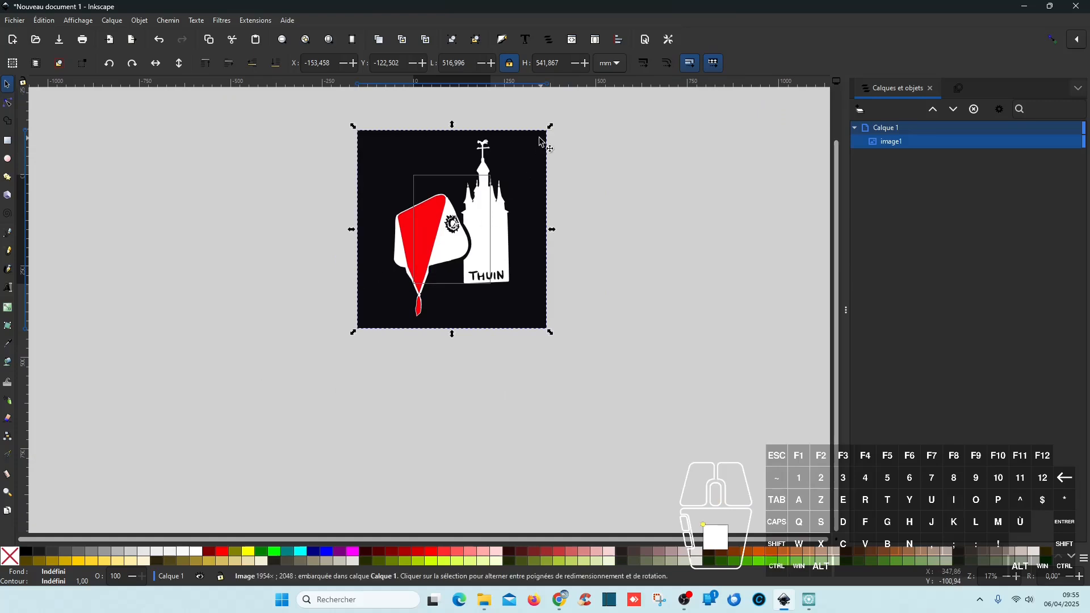
left_click_drag(550, 130, 488, 180)
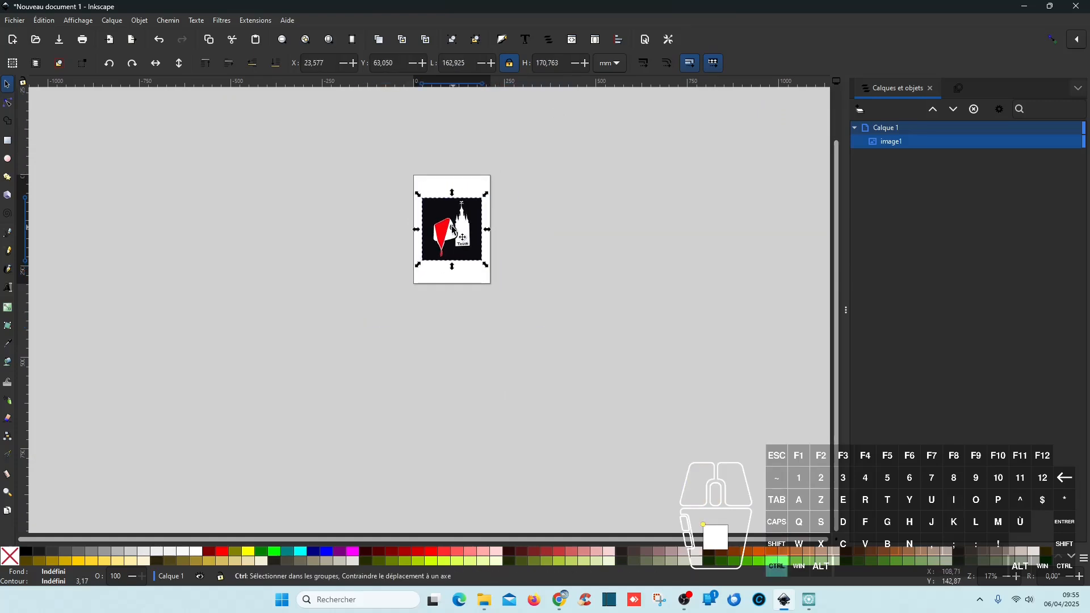
- Start a single-pass bitmap trace of the image using the brightness threshold, with the image inverted
scroll(454, 227, "up", 5)
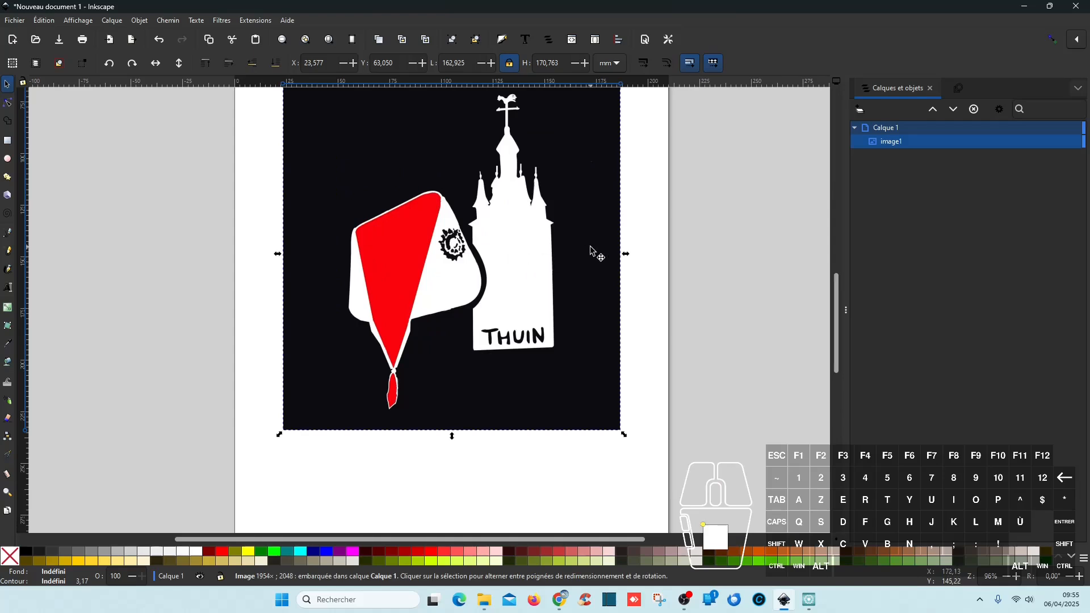
scroll(591, 250, "up", 2)
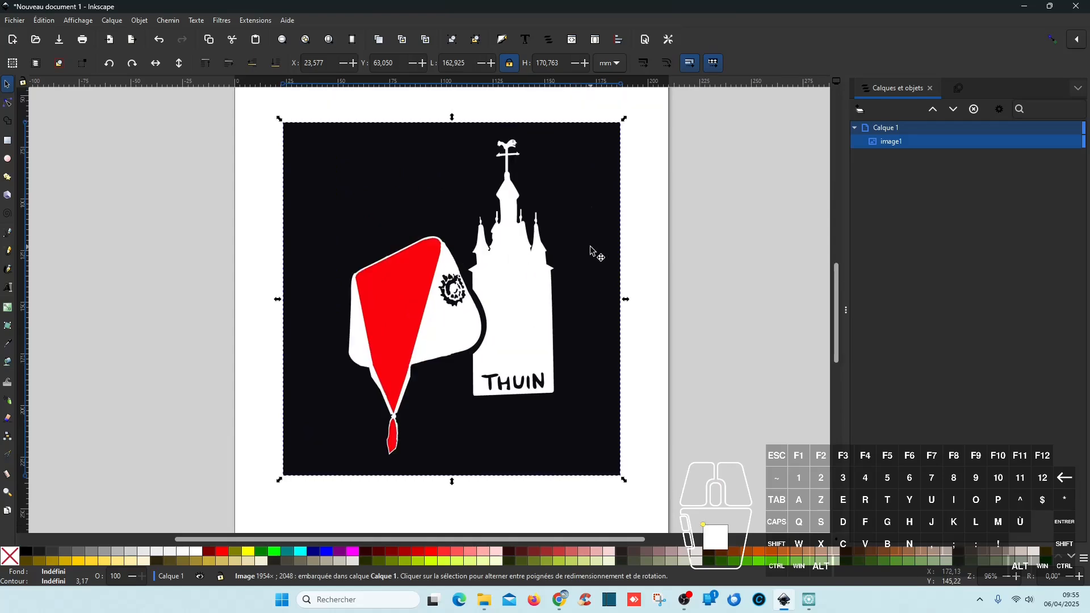
left_click(168, 21)
left_click(205, 63)
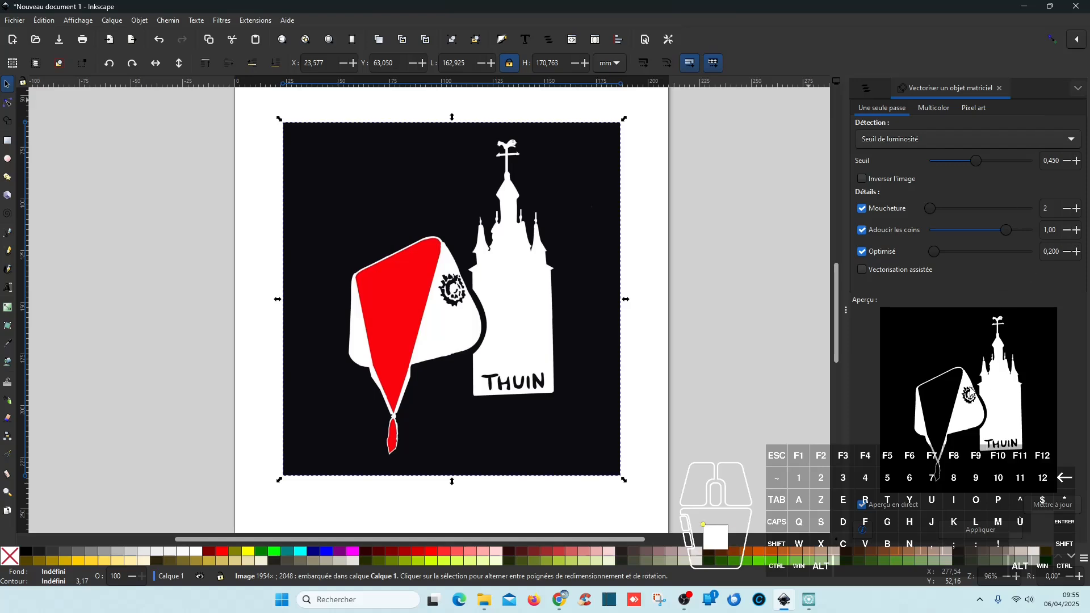
left_click(862, 179)
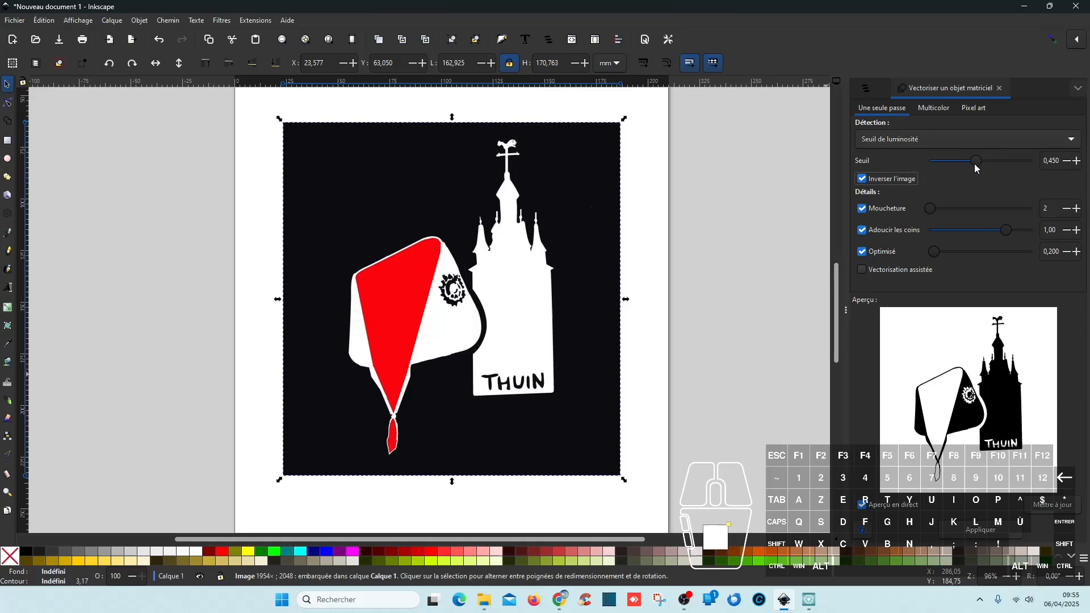
- Try a trace brightness threshold of 0.180, and return it to 0.450
left_click(1067, 163)
left_click_drag(1069, 166, 1073, 167)
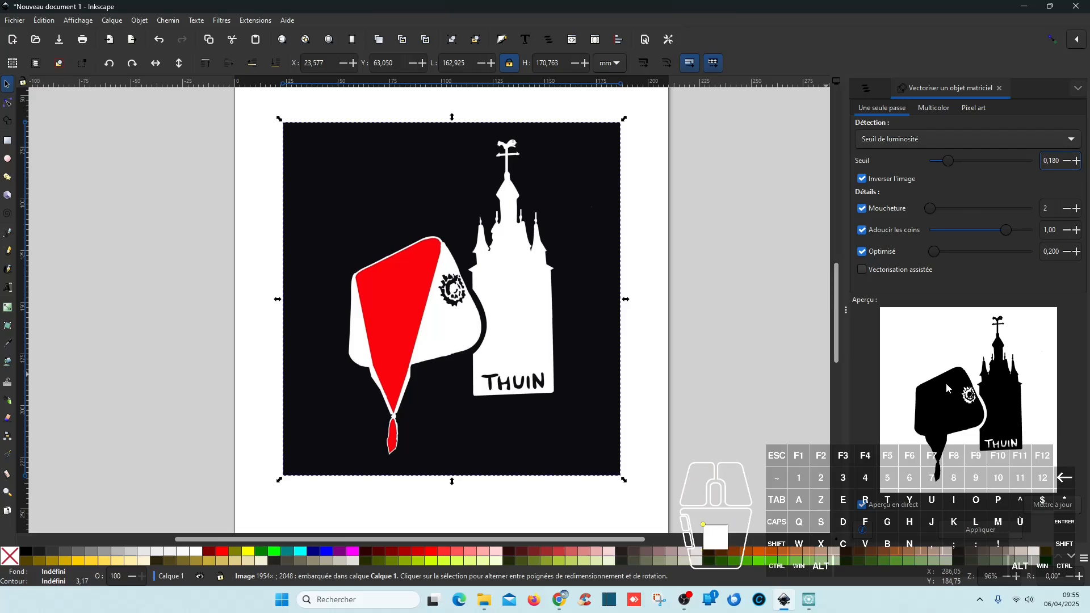
left_click(1079, 163)
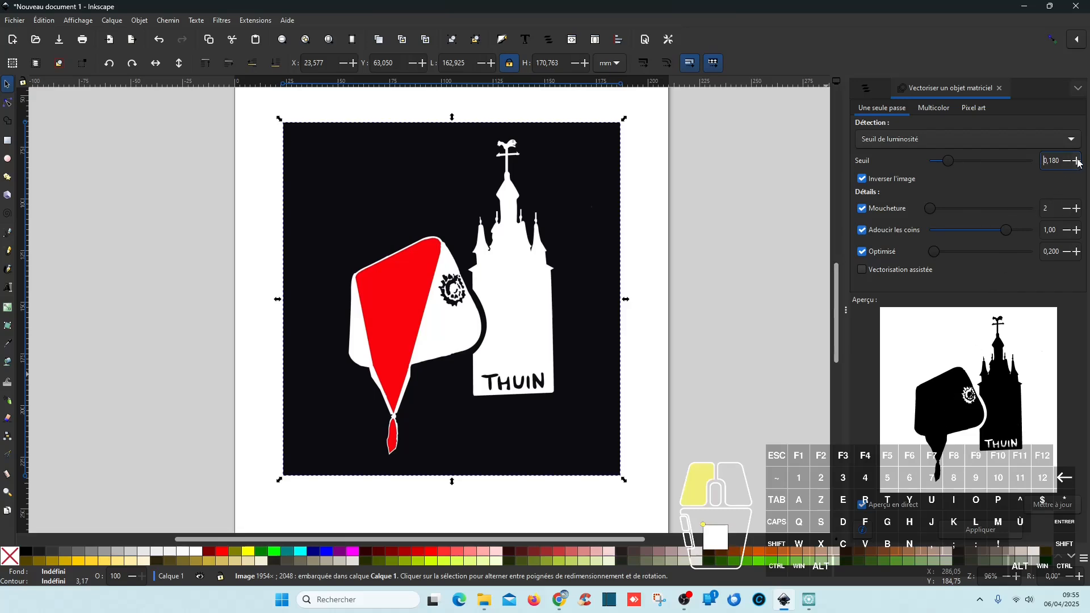
left_click_drag(1079, 163, 1079, 163)
left_click(1079, 163)
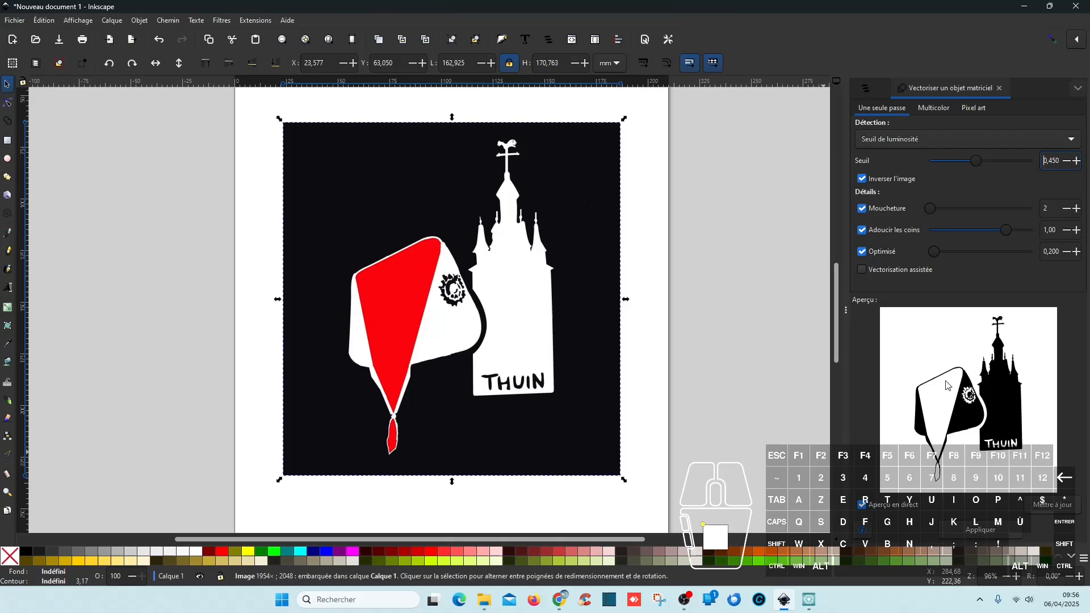
- Apply the trace and move the resulting path off the page, left of the original image, to compare both
left_click(1008, 535)
scroll(492, 340, "down", 2)
left_click_drag(498, 326, 305, 323)
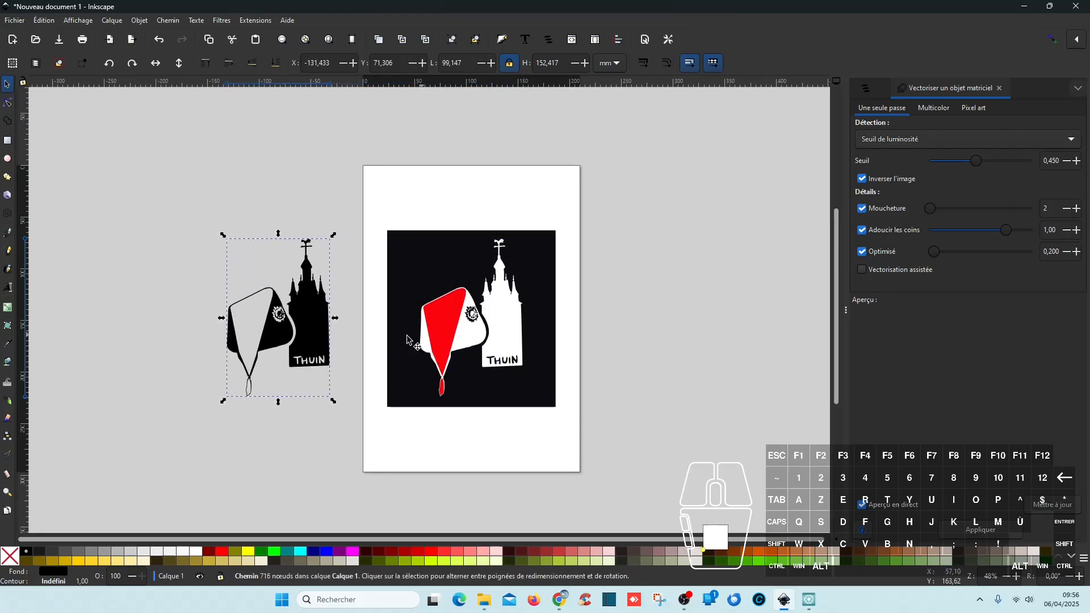
scroll(251, 385, "up", 7)
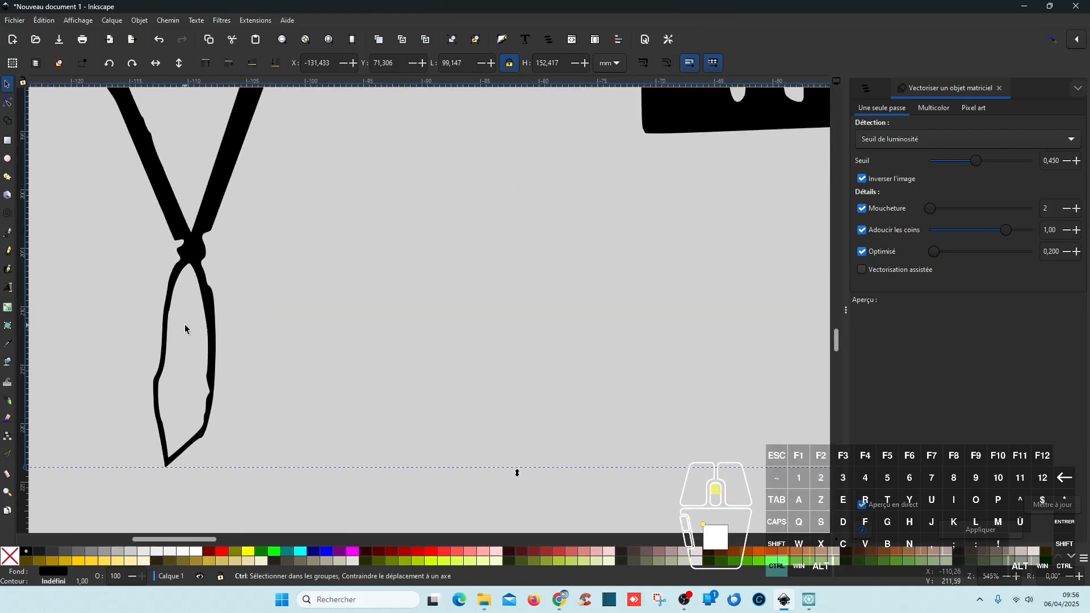
scroll(185, 328, "down", 4)
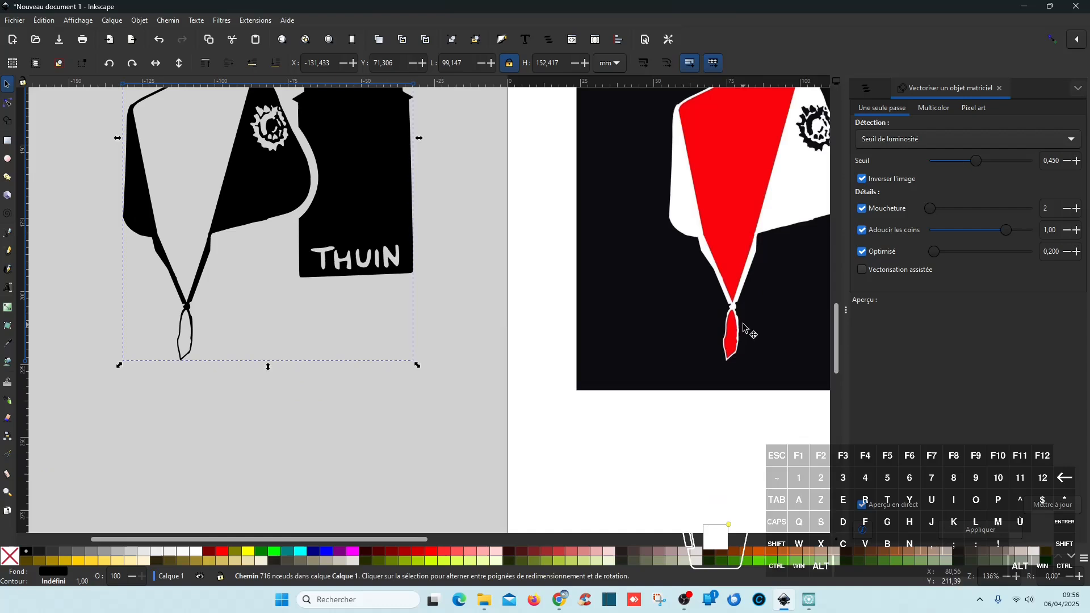
scroll(566, 340, "down", 2)
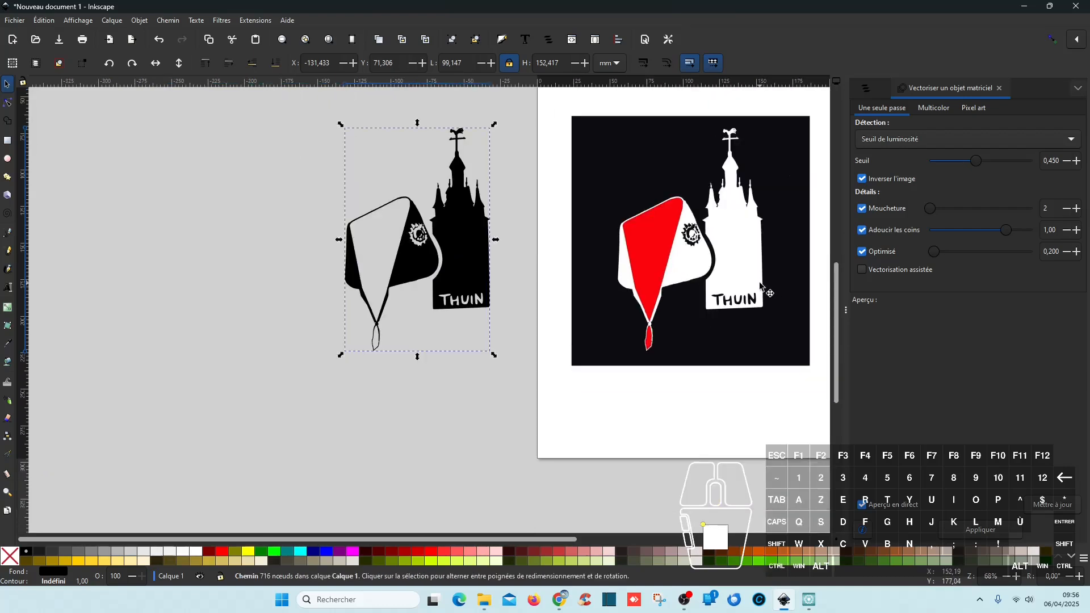
- Move the original image off the page against its left edge, and place the traced path on the page
left_click_drag(706, 282, 296, 267)
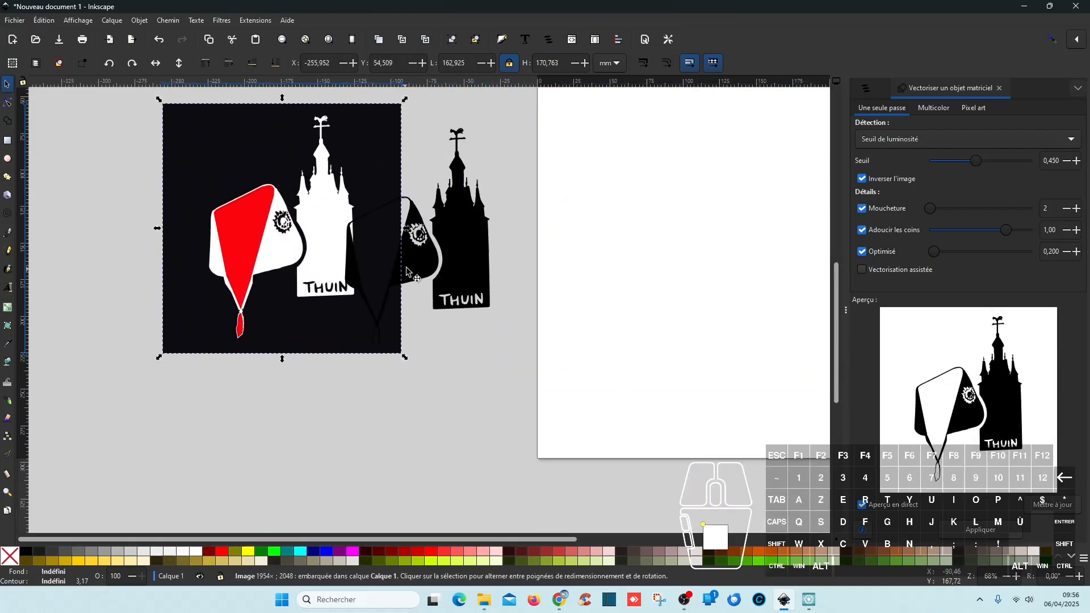
left_click_drag(478, 263, 735, 266)
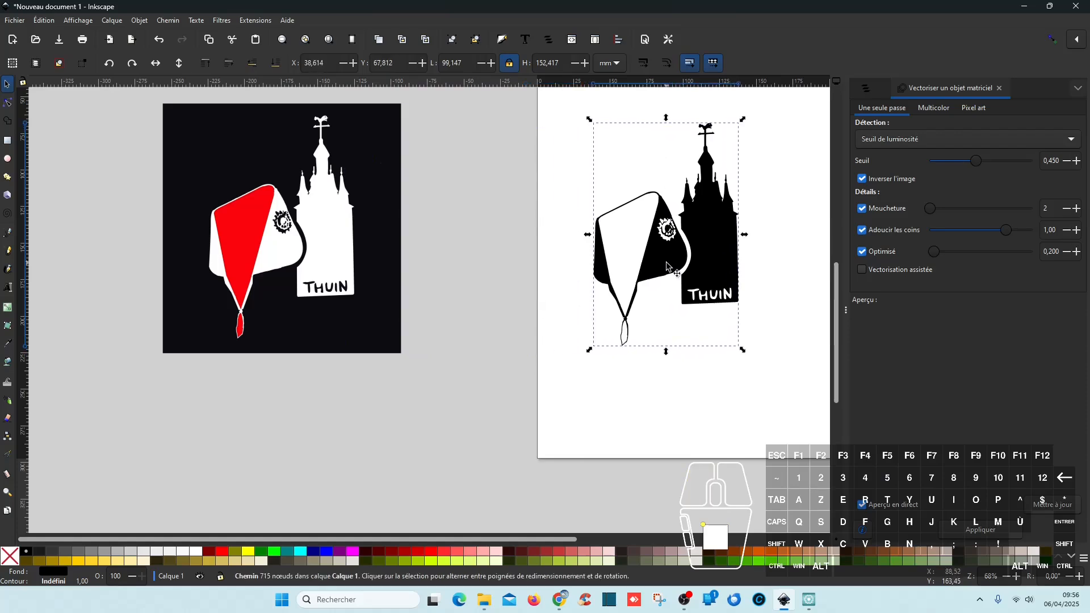
left_click_drag(388, 274, 520, 282)
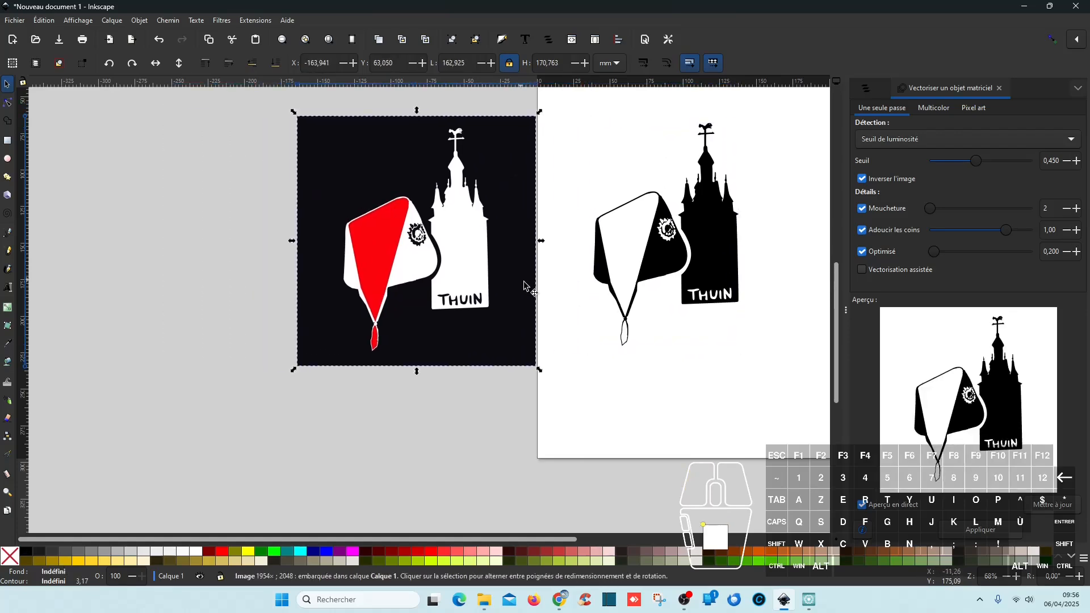
- Split the traced path into separate cap and tower paths with the Découper le chemin command (Maj+Ctrl+Alt+K variant), keeping their holes
scroll(632, 310, "down", 1)
scroll(706, 302, "up", 3)
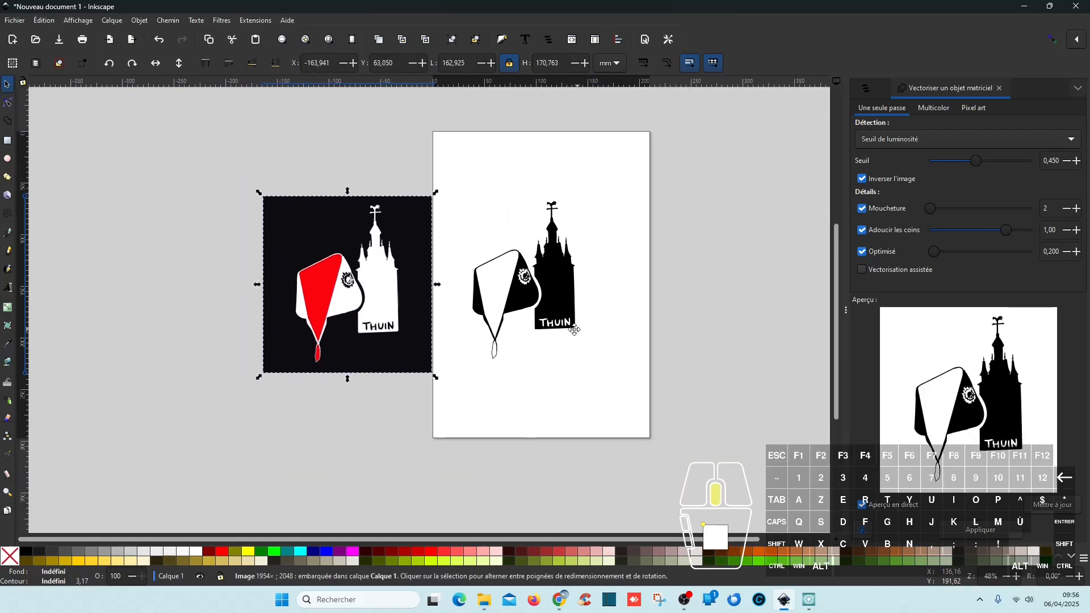
scroll(508, 299, "down", 1)
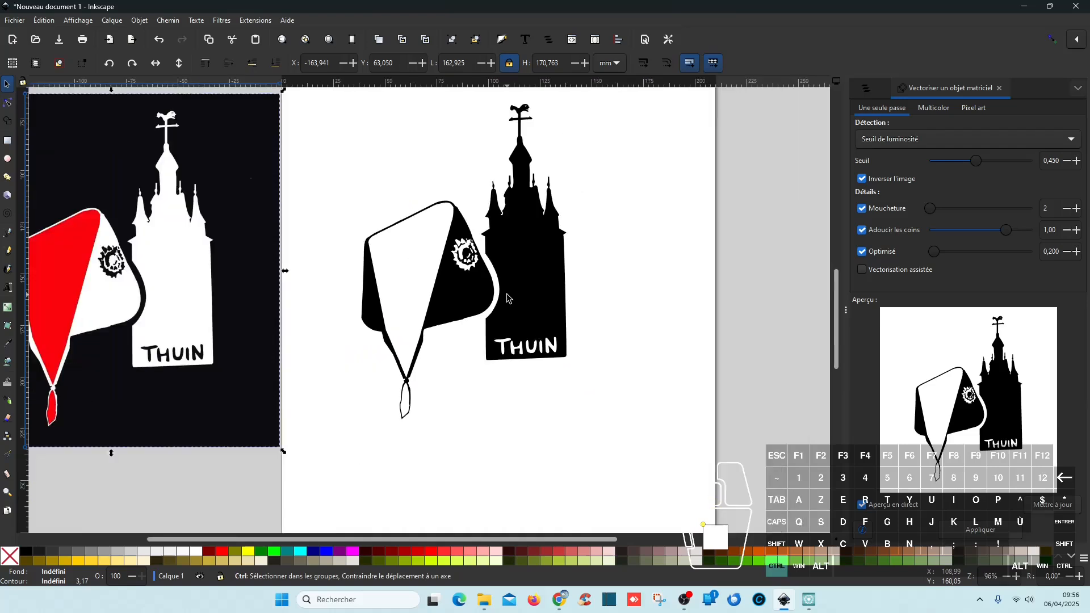
left_click_drag(616, 311, 694, 344)
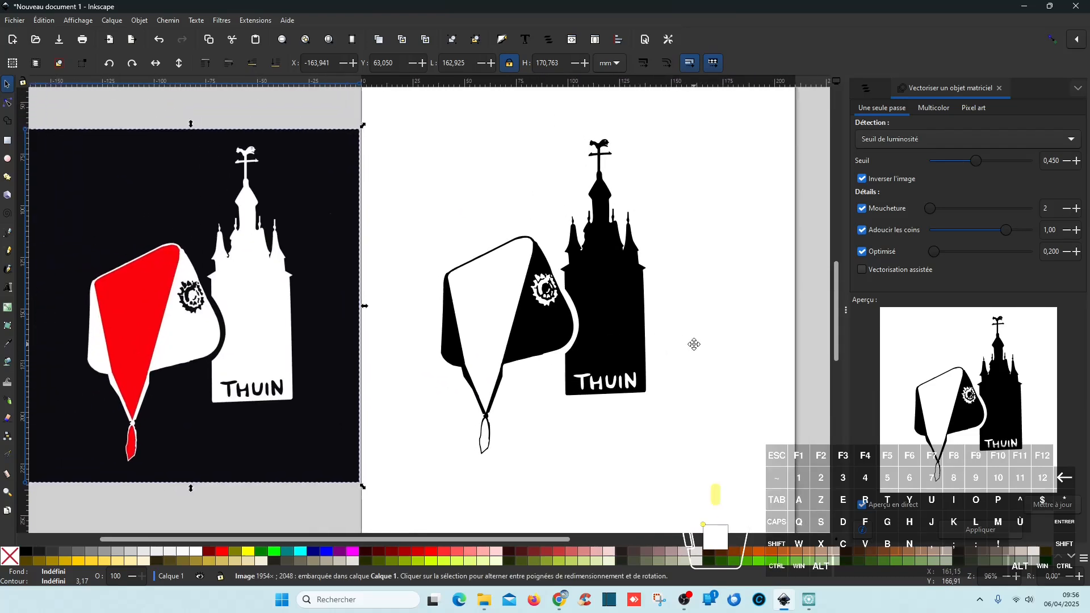
left_click(168, 20)
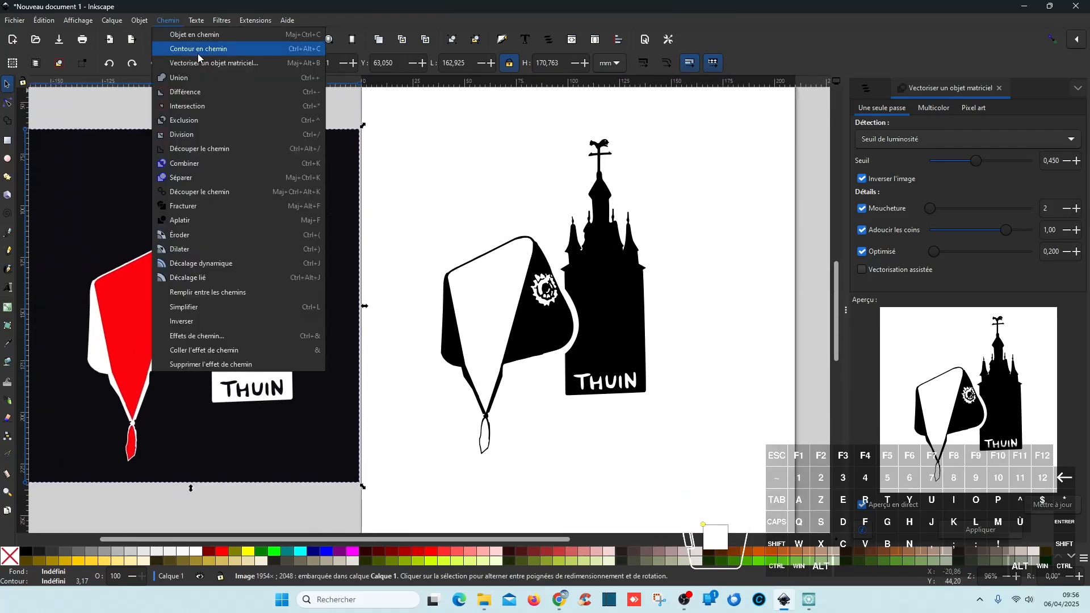
left_click(213, 193)
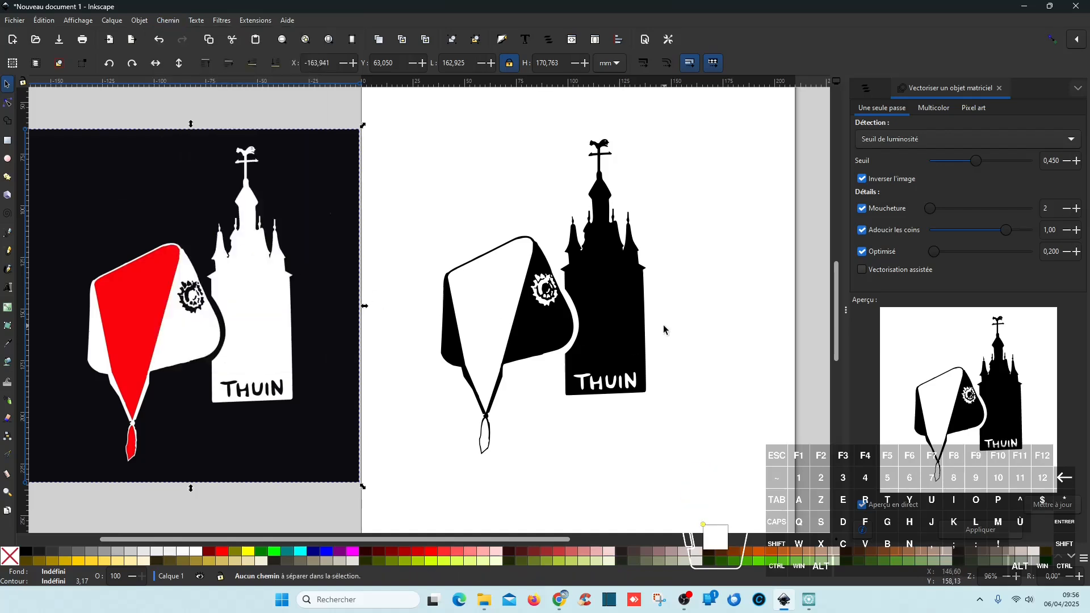
left_click(612, 324)
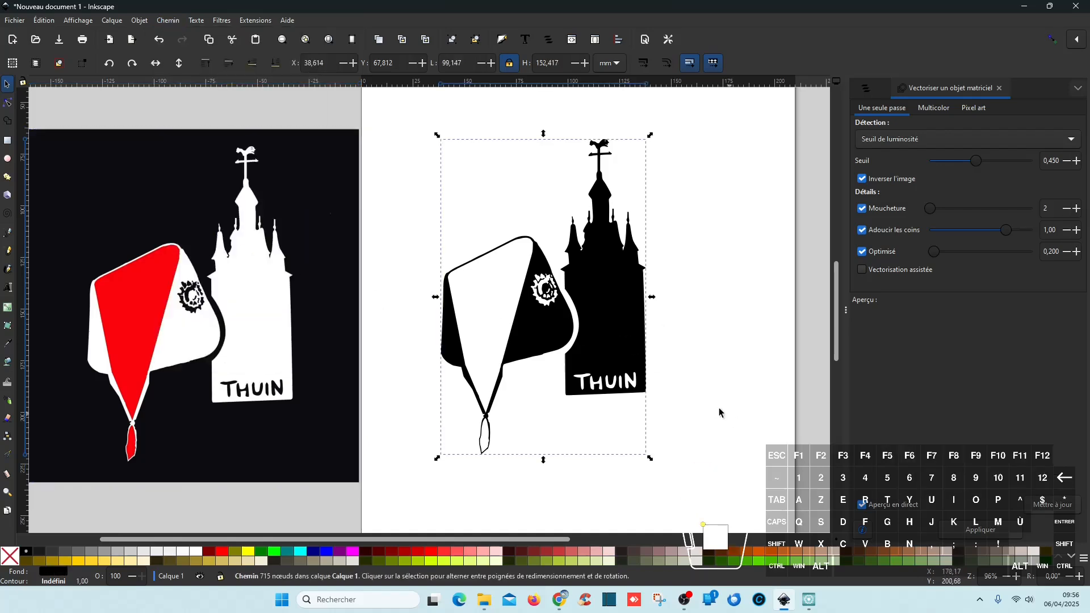
left_click(168, 22)
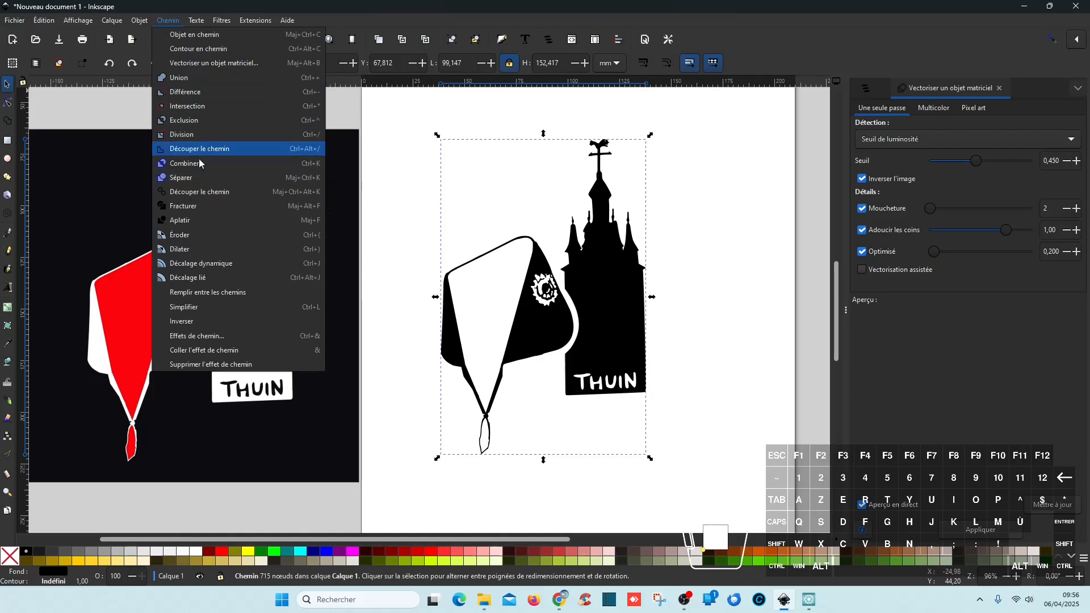
left_click(200, 192)
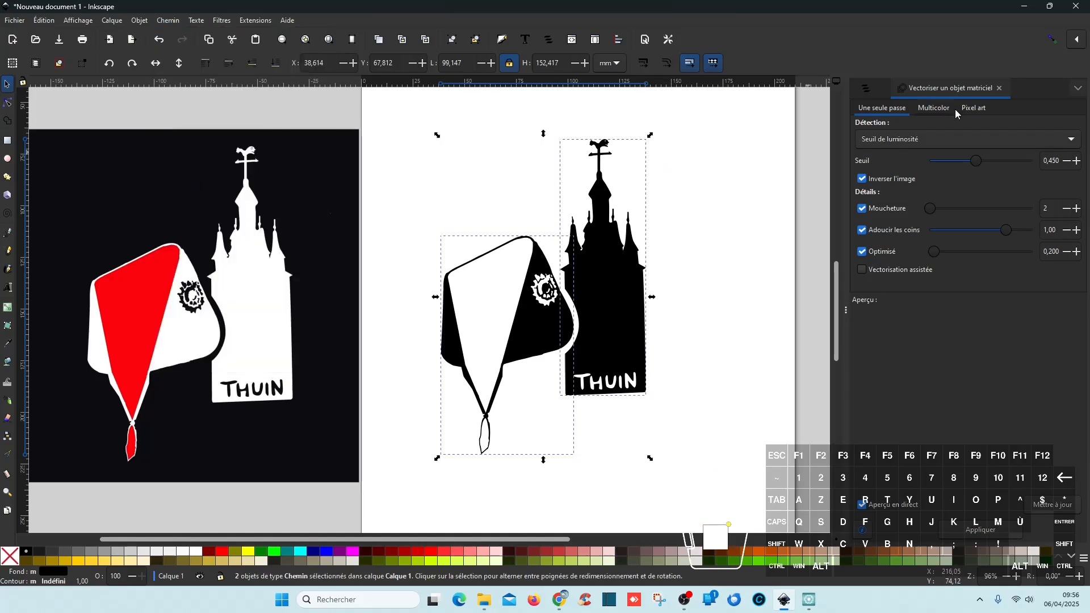
- Close the bitmap tracing dialog and rename the cap path as bonnet
left_click(1000, 88)
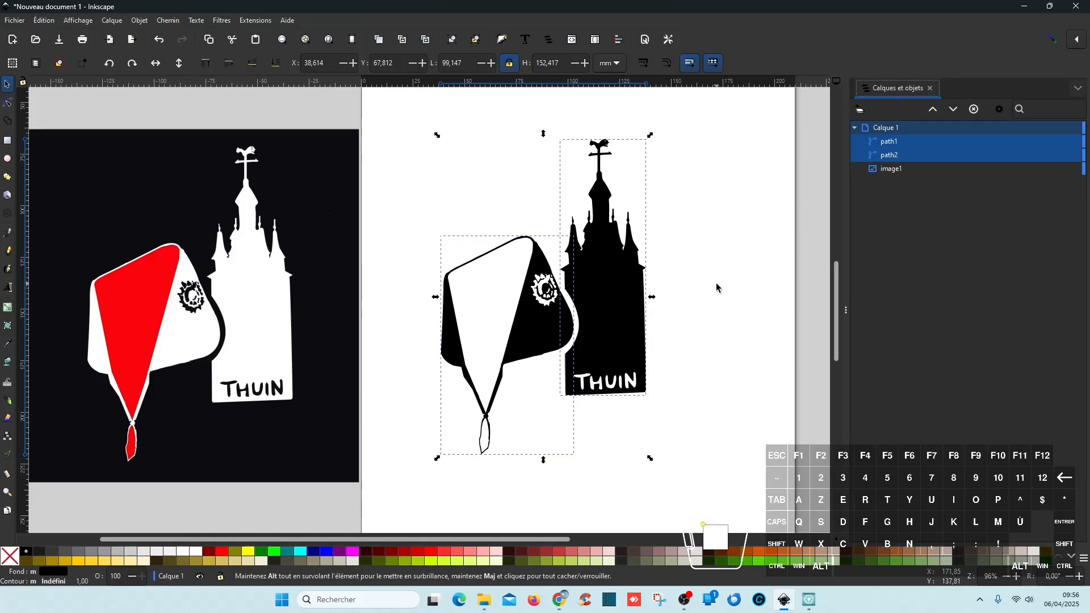
left_click(907, 143)
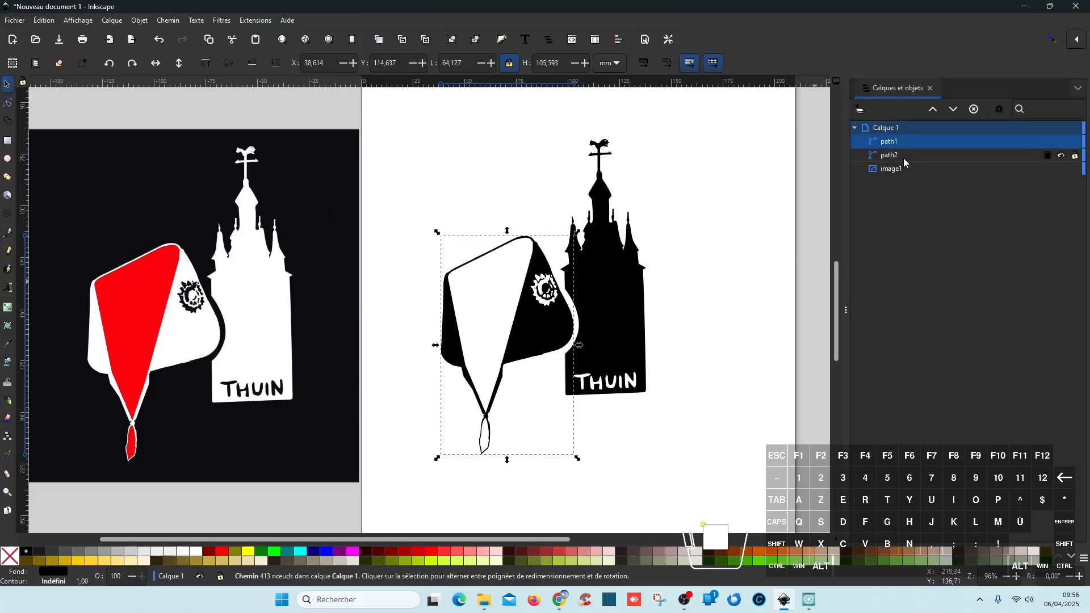
left_click(899, 145)
type("bonnet")
key("Return")
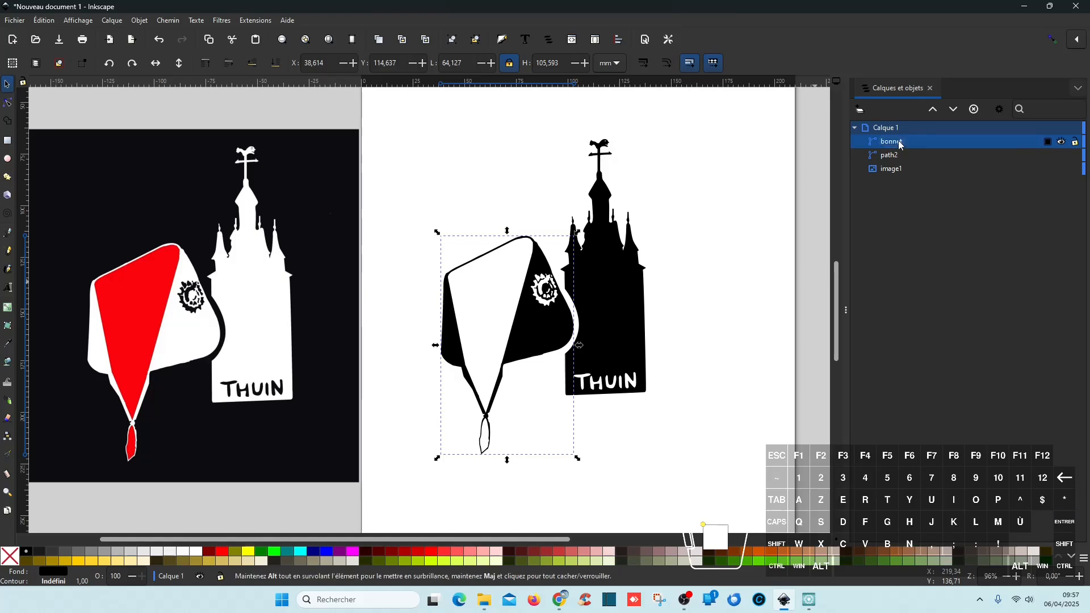
left_click(896, 143)
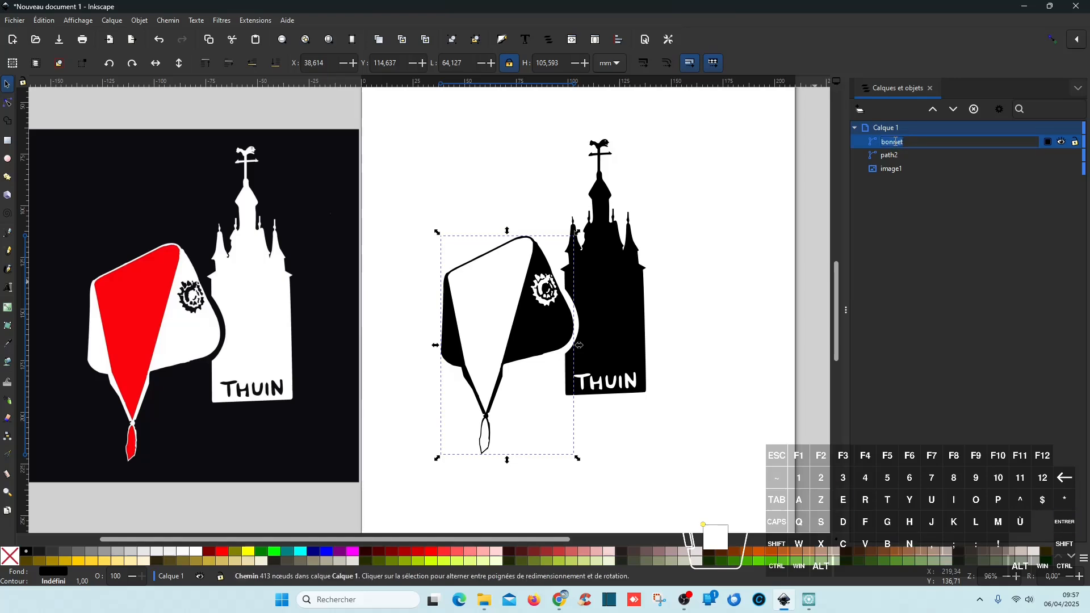
- Rename the church tower path as eglise
left_click(897, 154)
left_click(897, 154)
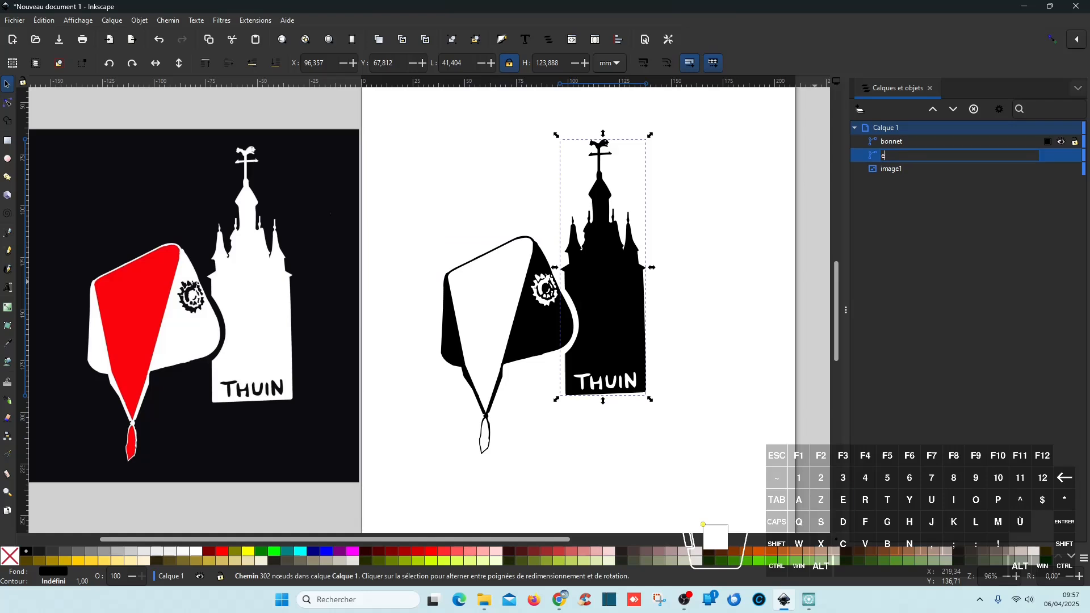
type("eglise")
key("Return")
- Save the document as thuin in the Motifs folder, in Inkscape SVG format
key("ctrl+s")
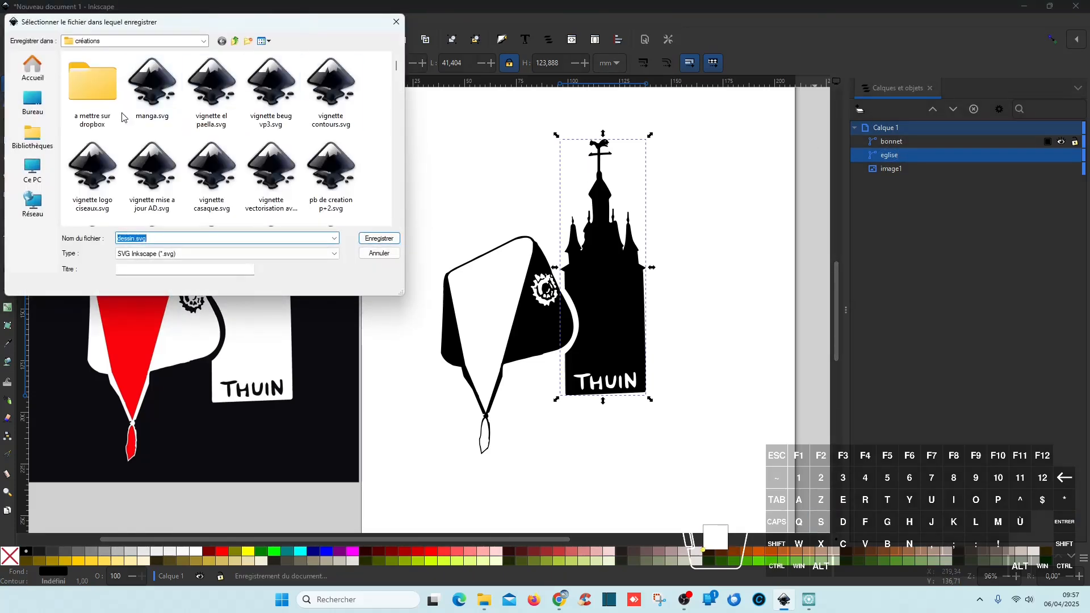
left_click(32, 66)
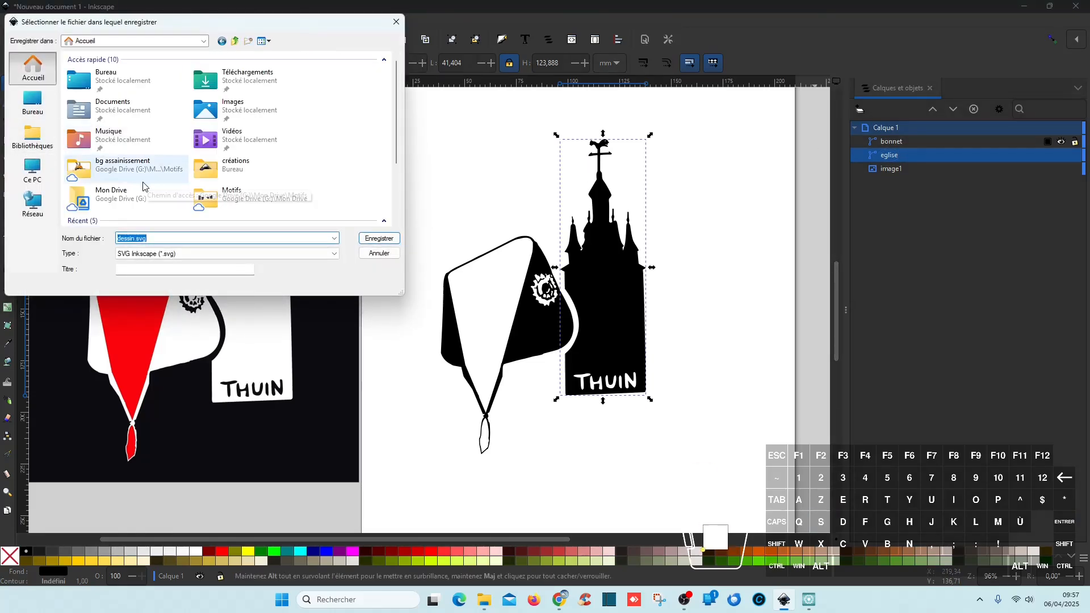
double_click(271, 199)
left_click(154, 239)
type("thuin")
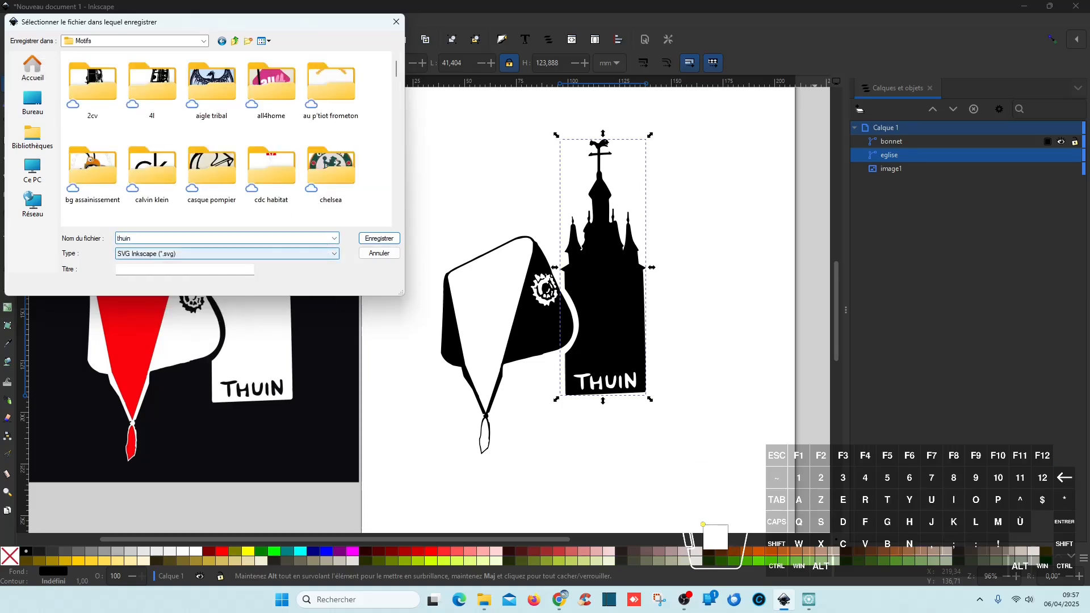
left_click(379, 238)
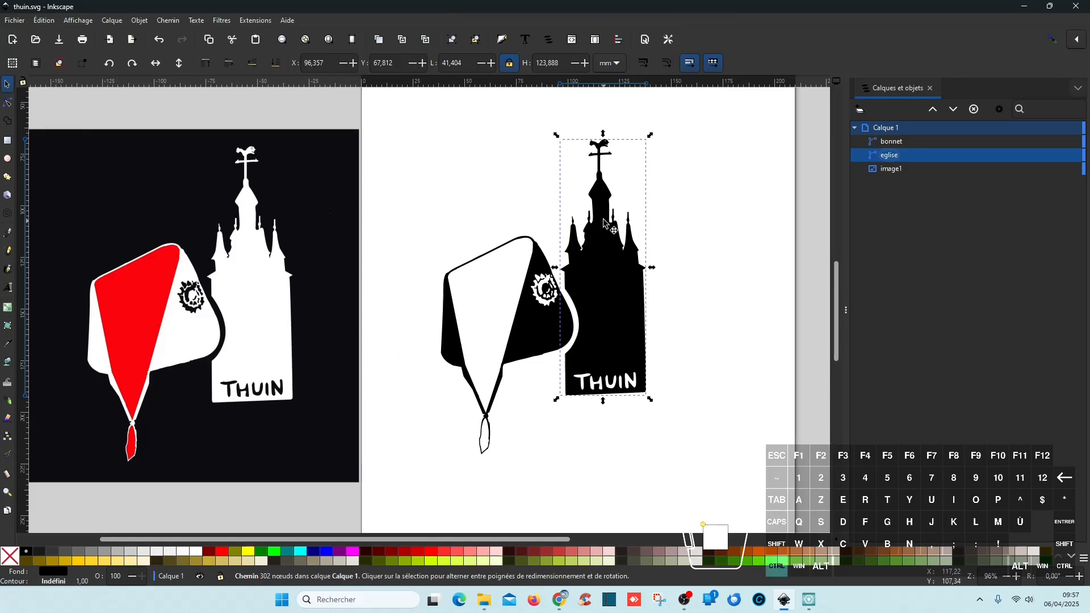
- Compare the traced tower's turrets with the original image, and examine its THUIN lettering and weathercock details up close
scroll(605, 219, "up", 6)
scroll(605, 219, "down", 2)
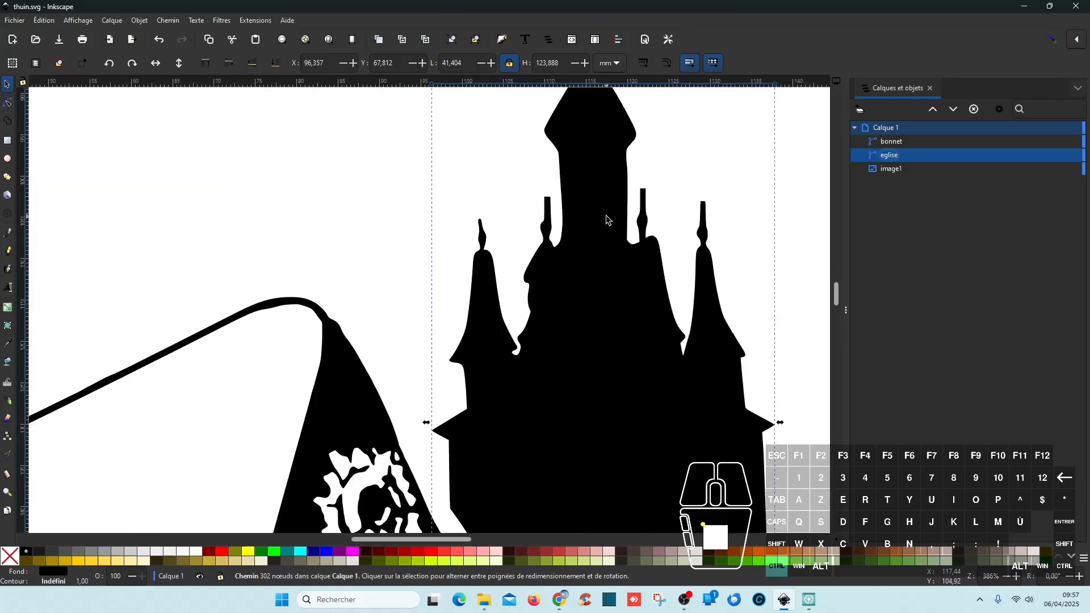
scroll(605, 219, "up", 1)
scroll(523, 223, "down", 4)
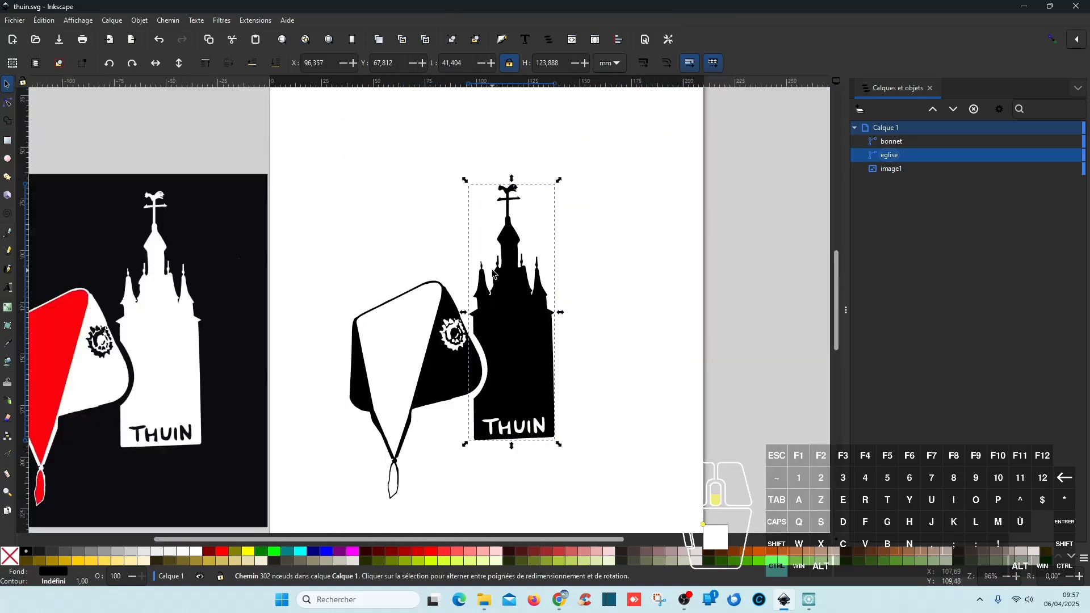
scroll(169, 271, "up", 4)
scroll(176, 273, "down", 10)
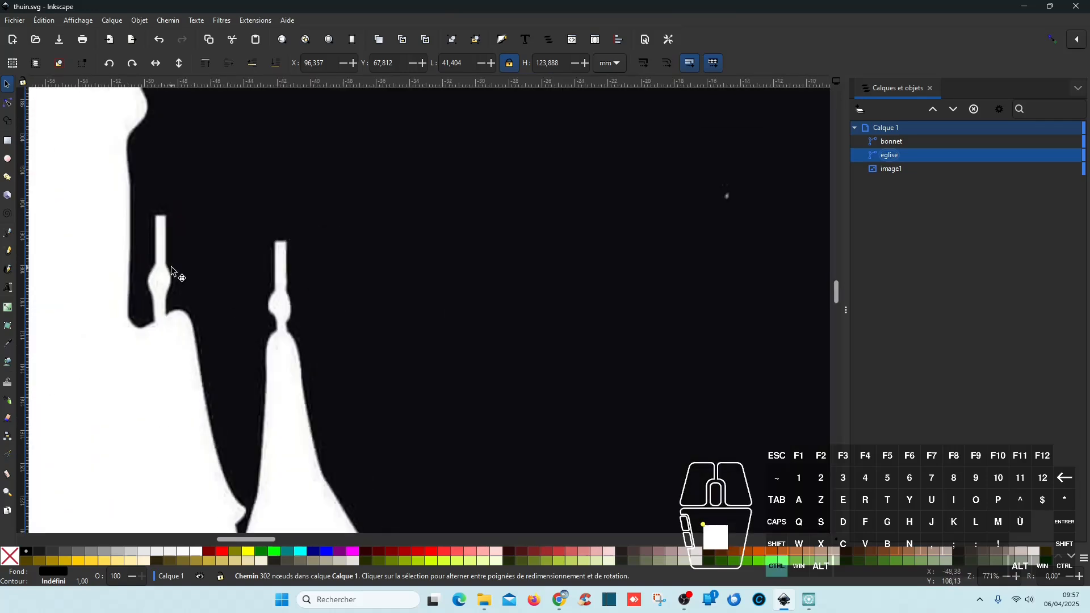
scroll(434, 254, "up", 7)
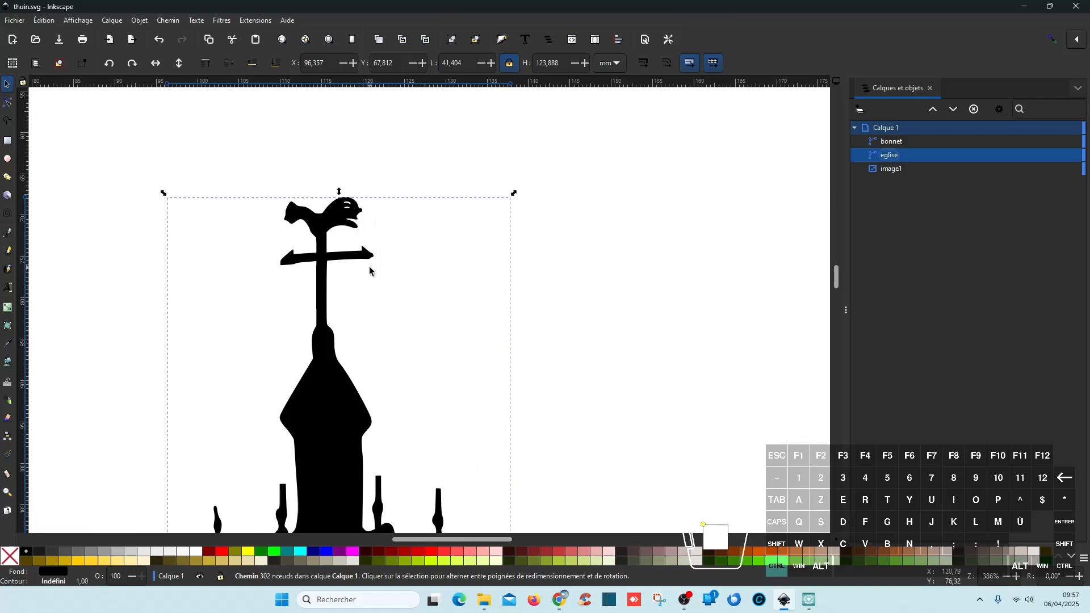
scroll(369, 272, "down", 5)
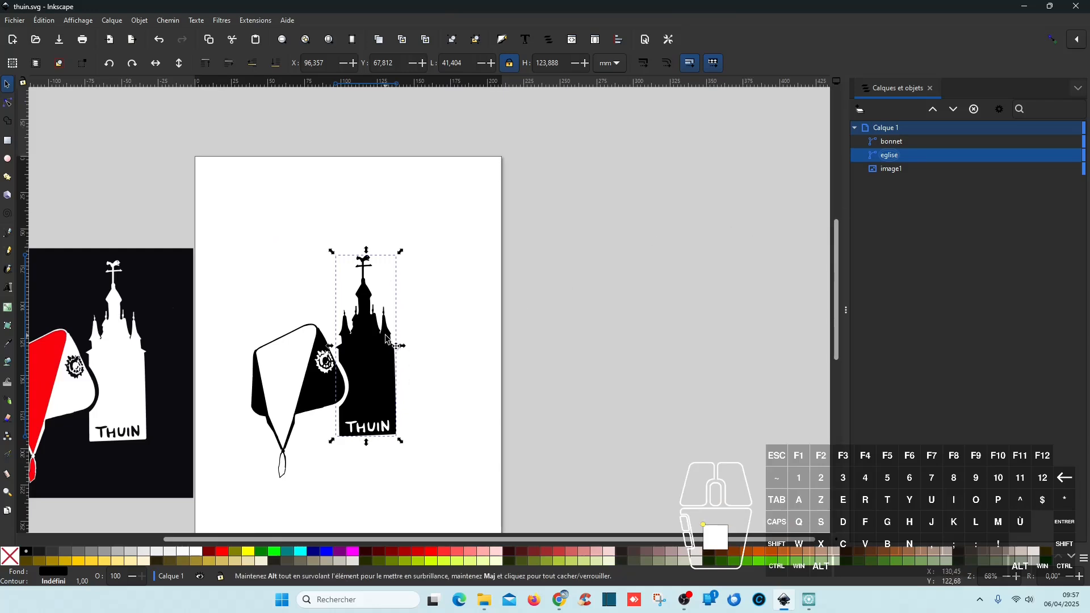
left_click_drag(430, 348, 561, 304)
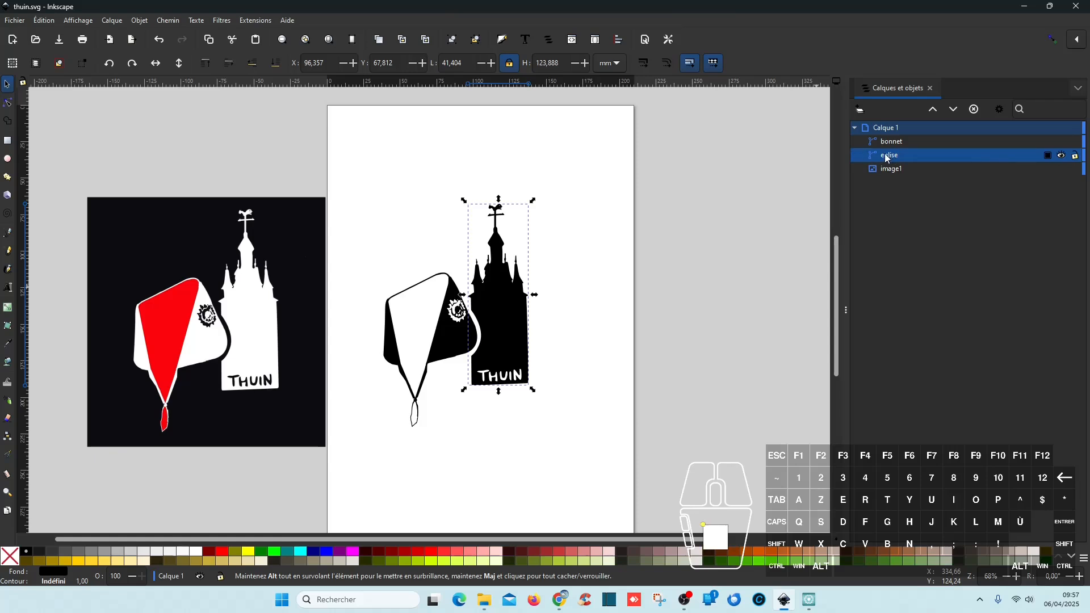
scroll(498, 380, "up", 3)
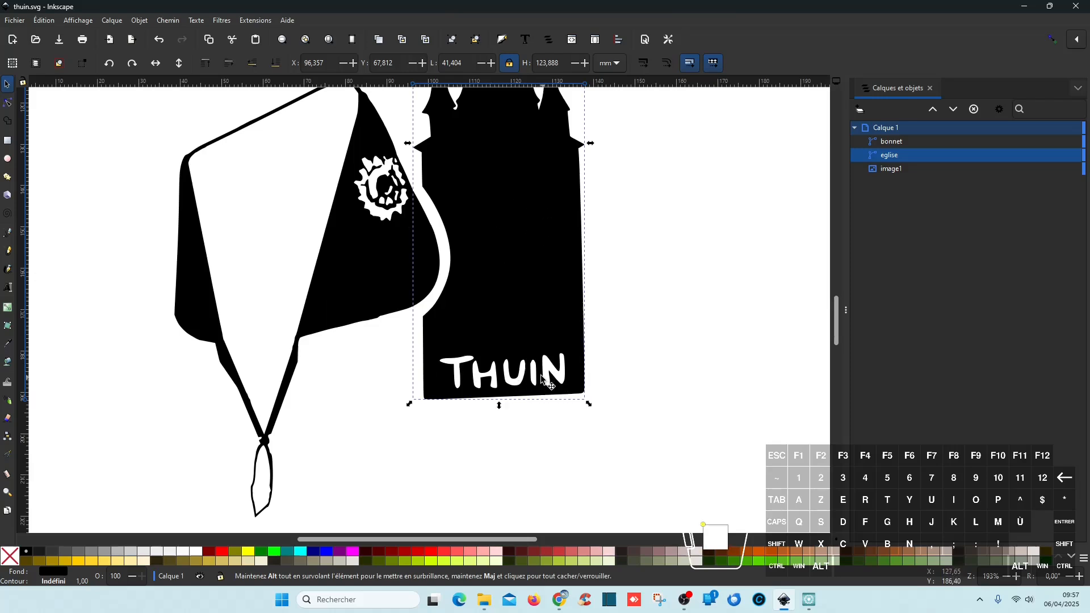
scroll(557, 330, "up", 5)
scroll(558, 329, "up", 3)
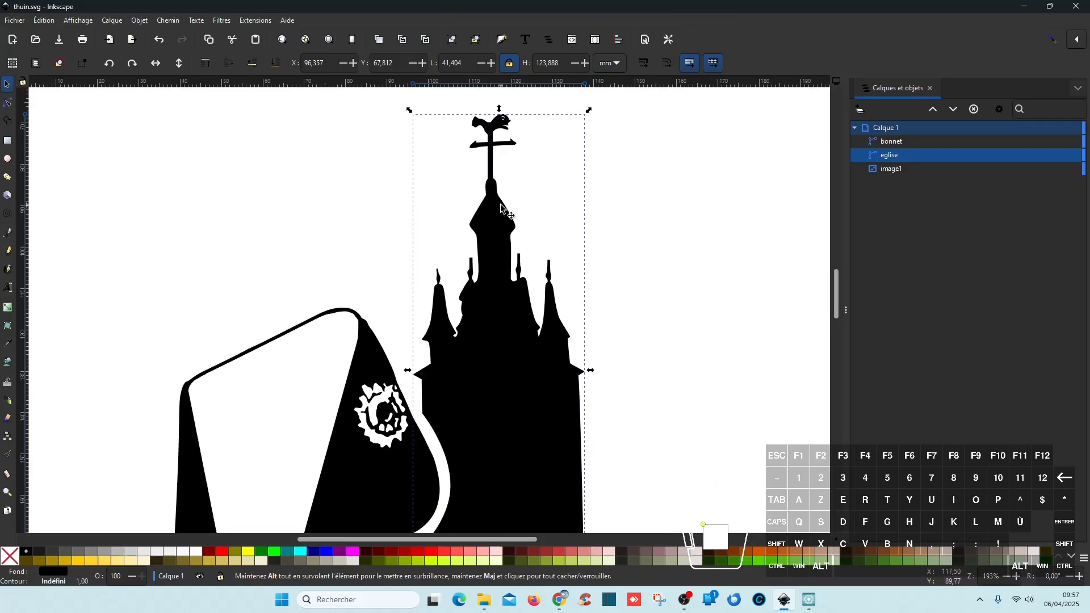
scroll(504, 228, "up", 3)
scroll(504, 228, "up", 5)
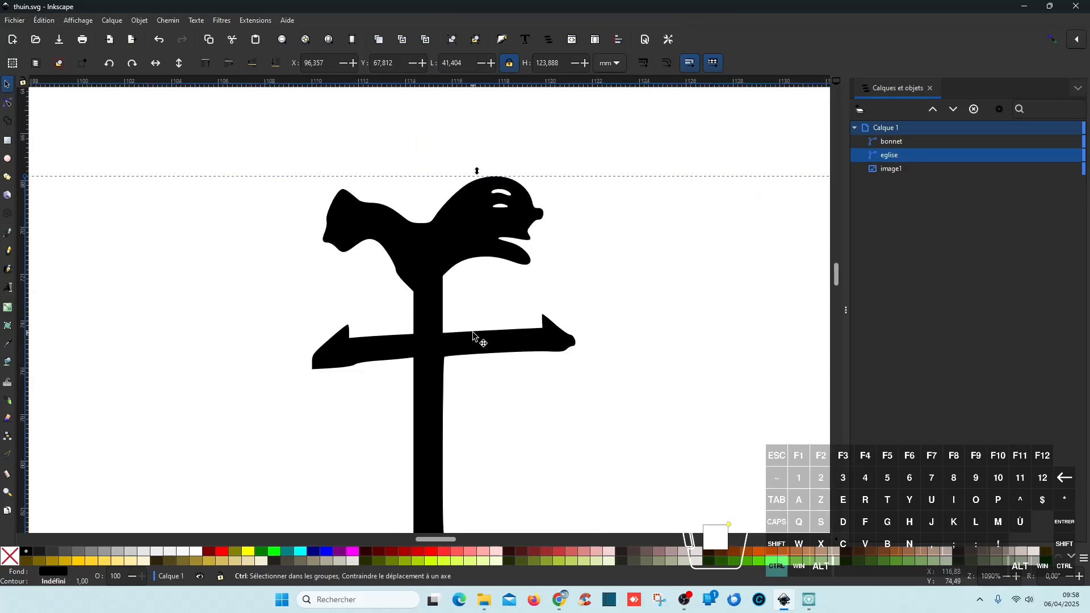
scroll(474, 333, "down", 8)
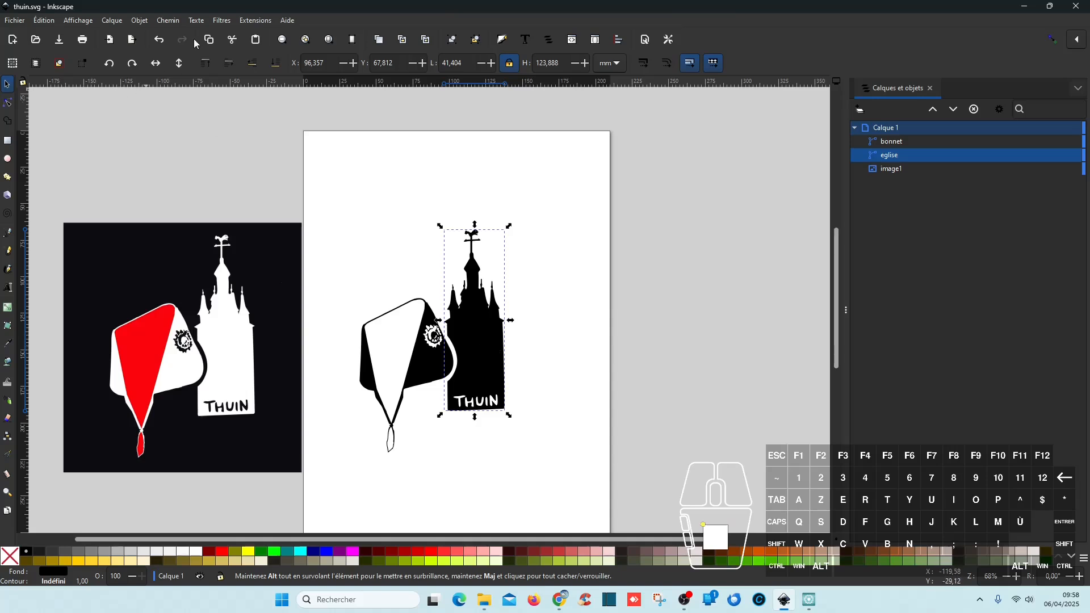
- Break the eglise path apart into all its separate shapes, and rename the main tower silhouette as église
left_click(172, 20)
left_click(226, 187)
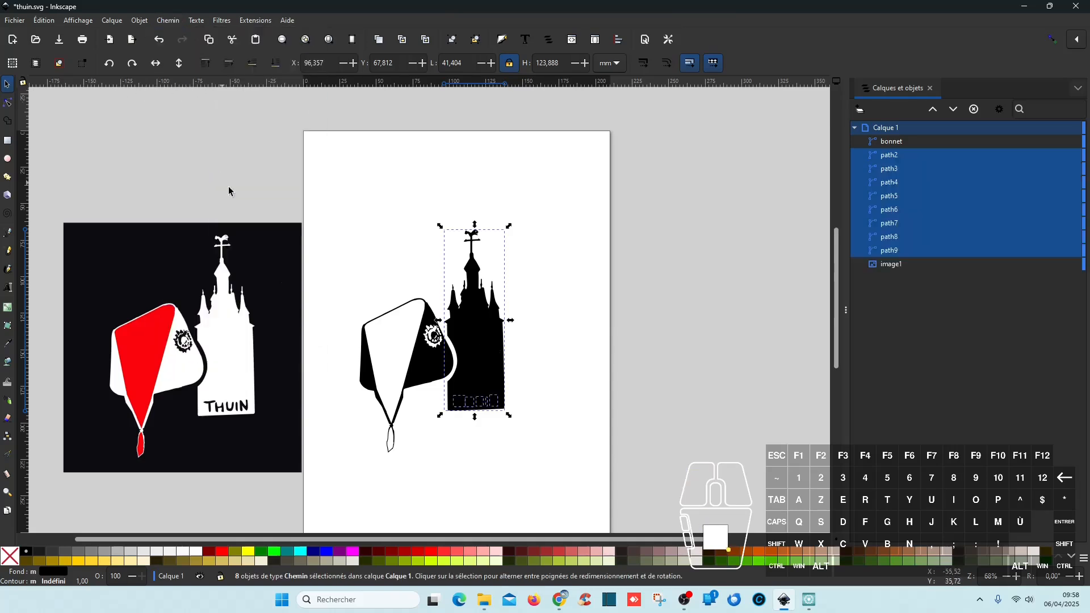
left_click(897, 158)
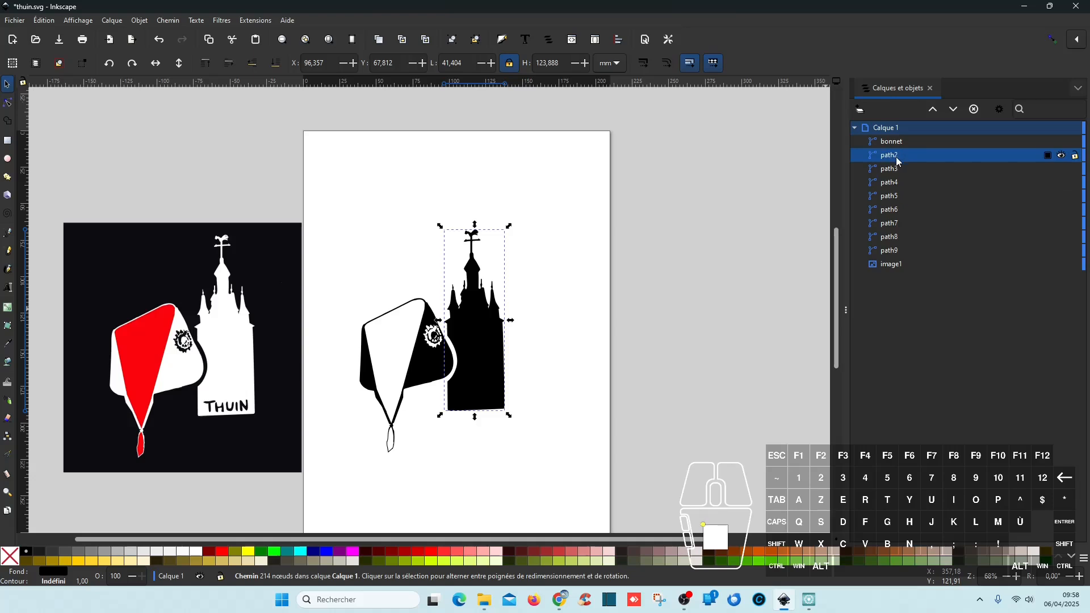
left_click(895, 155)
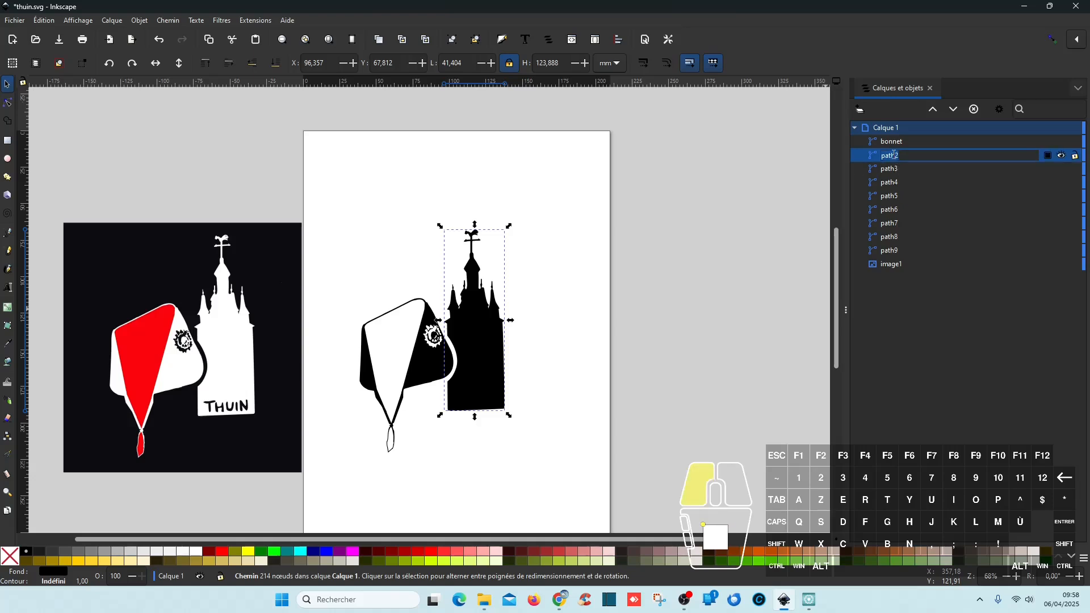
type("église")
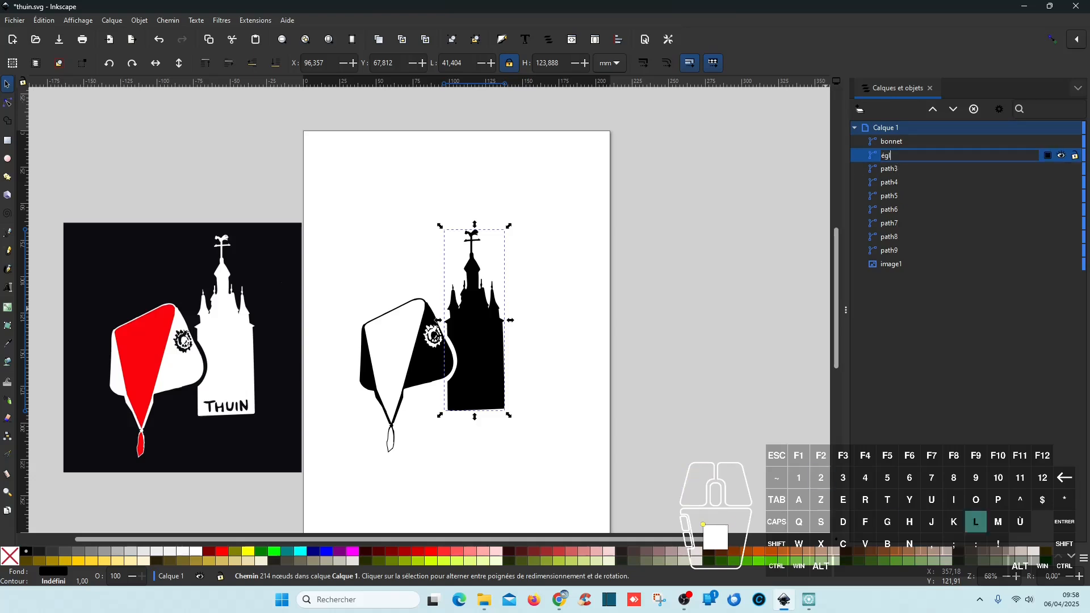
key("Return")
- Rename the path of the letter T in THUIN as t
left_click(889, 172)
left_click(889, 170)
type("t")
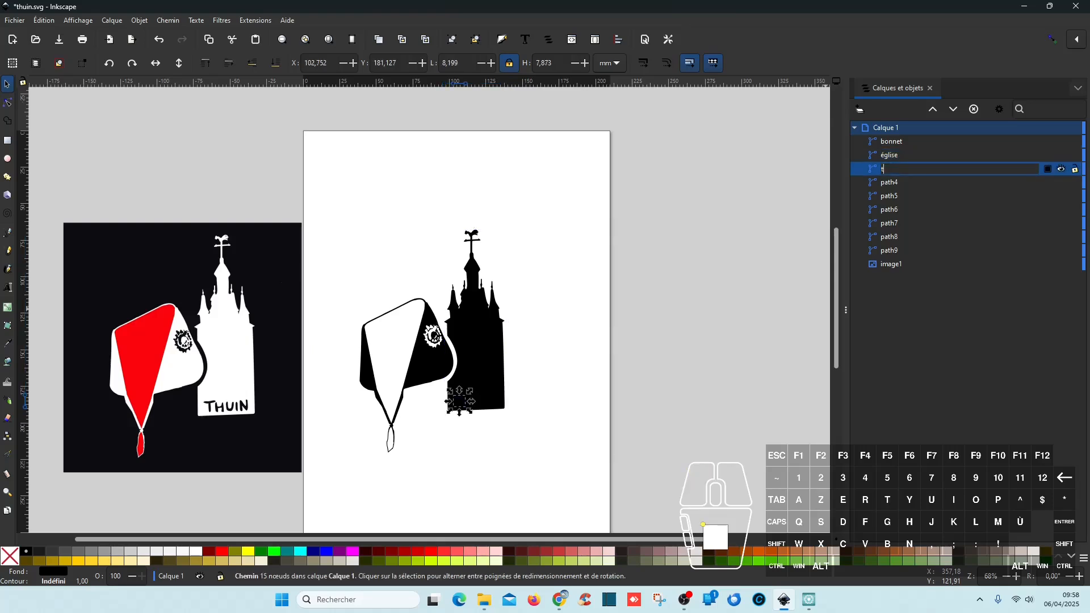
key("Return")
- Fill the t path and path4 to path9 with white, and raise them above the église path
left_click(896, 183)
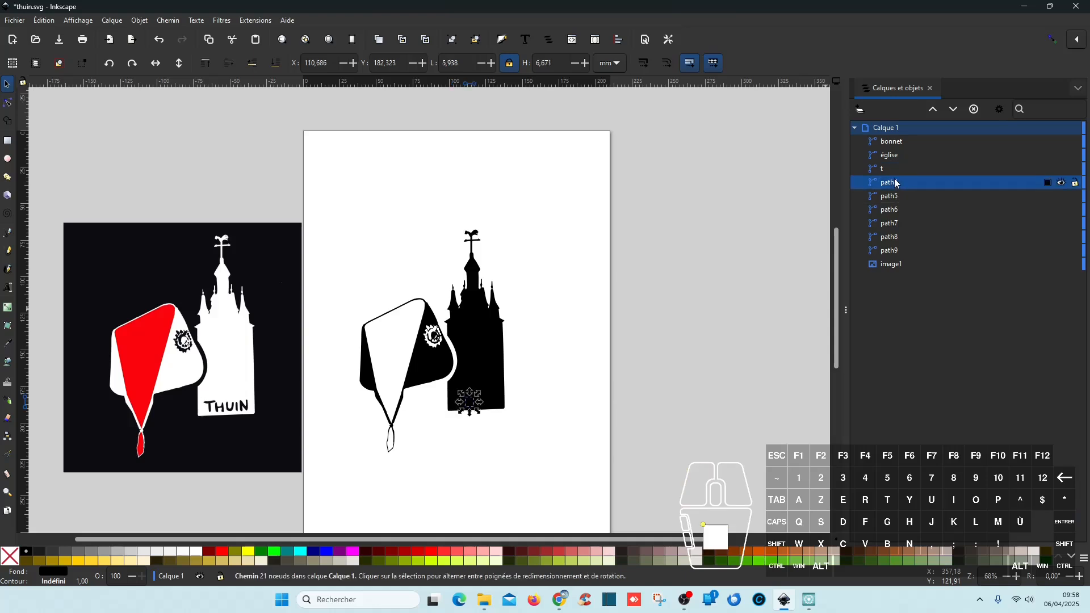
left_click(890, 169)
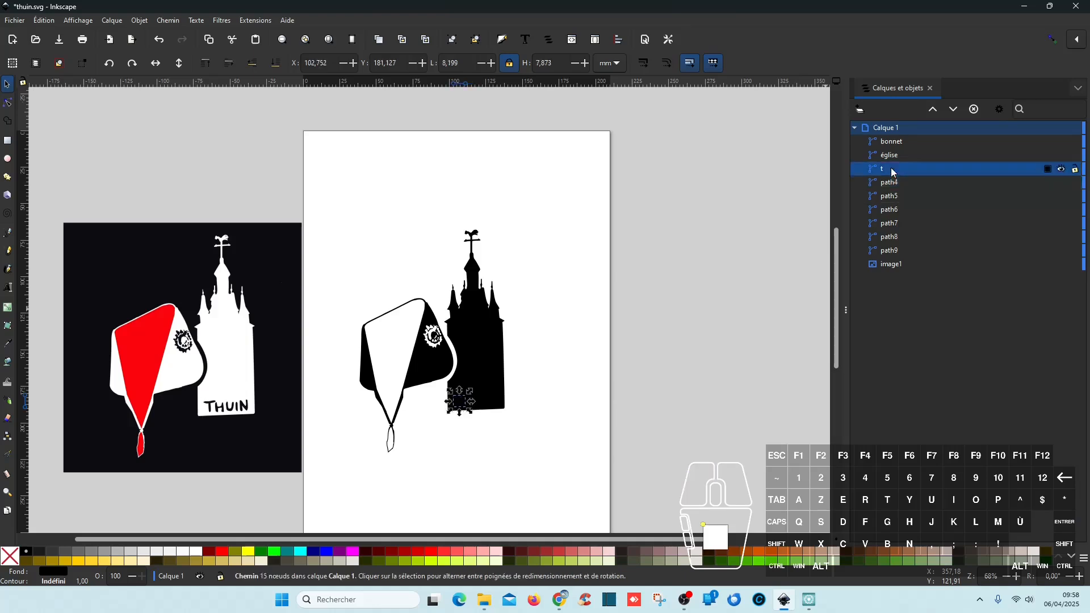
left_click(898, 250, "shift")
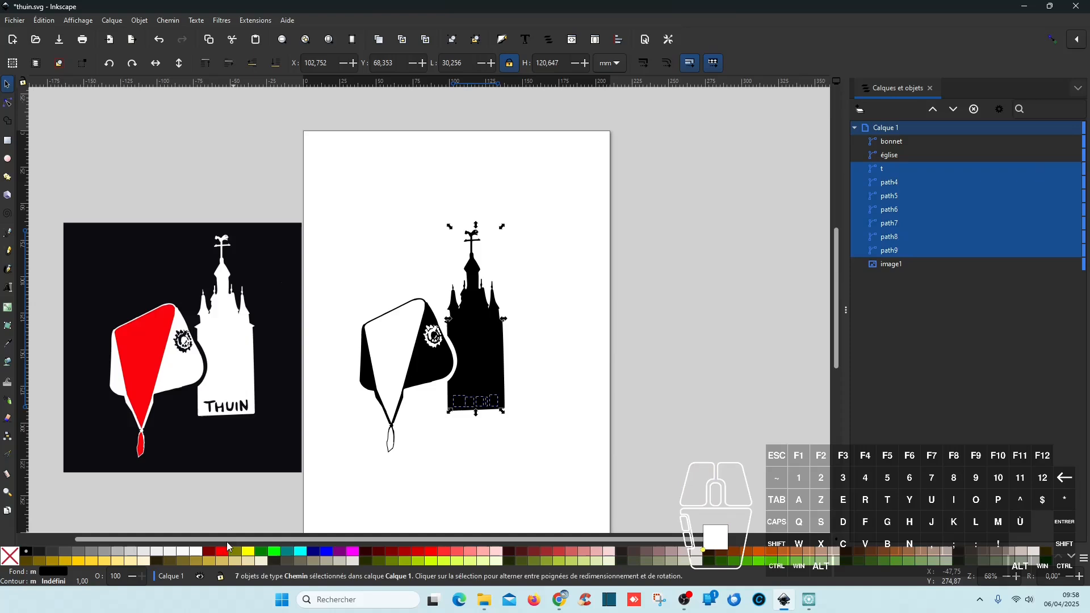
left_click(196, 558)
left_click(931, 111)
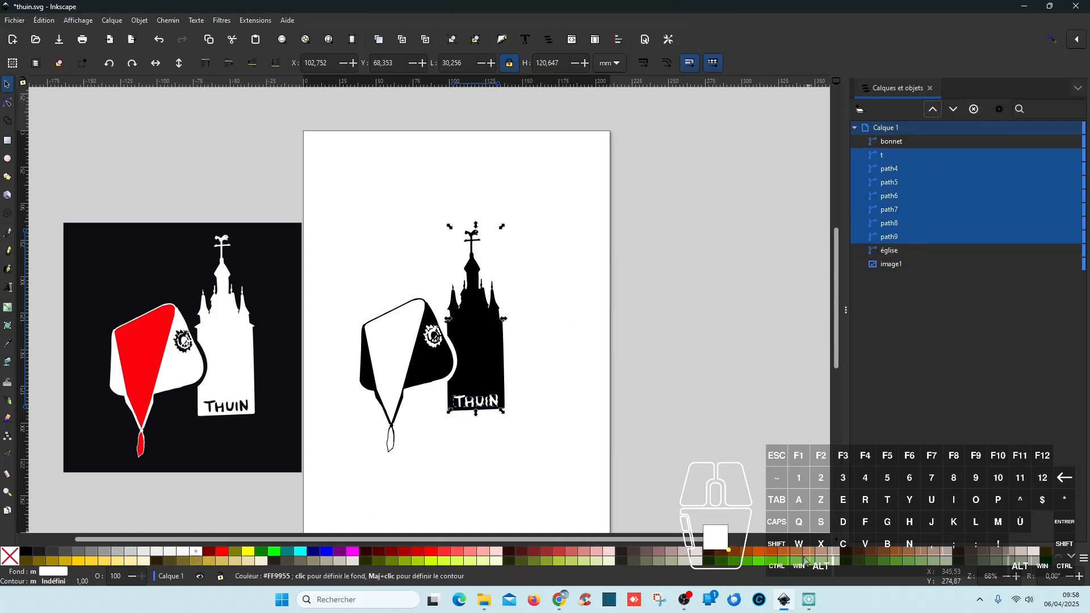
- Rename the paths of the letters H and U in THUIN as h and u
left_click(891, 158)
double_click(891, 168)
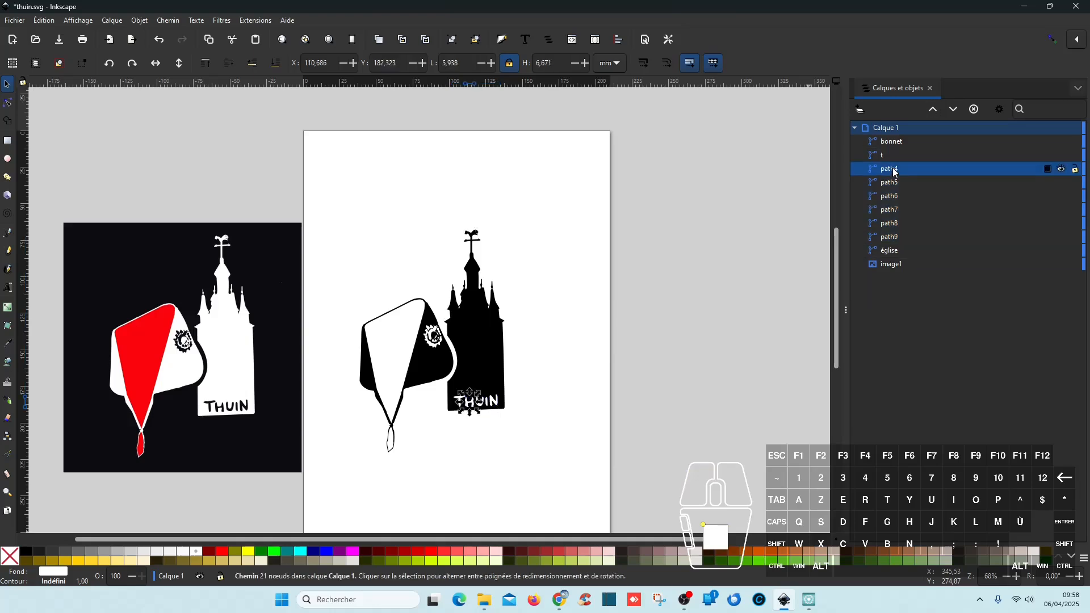
type("h")
key("Return")
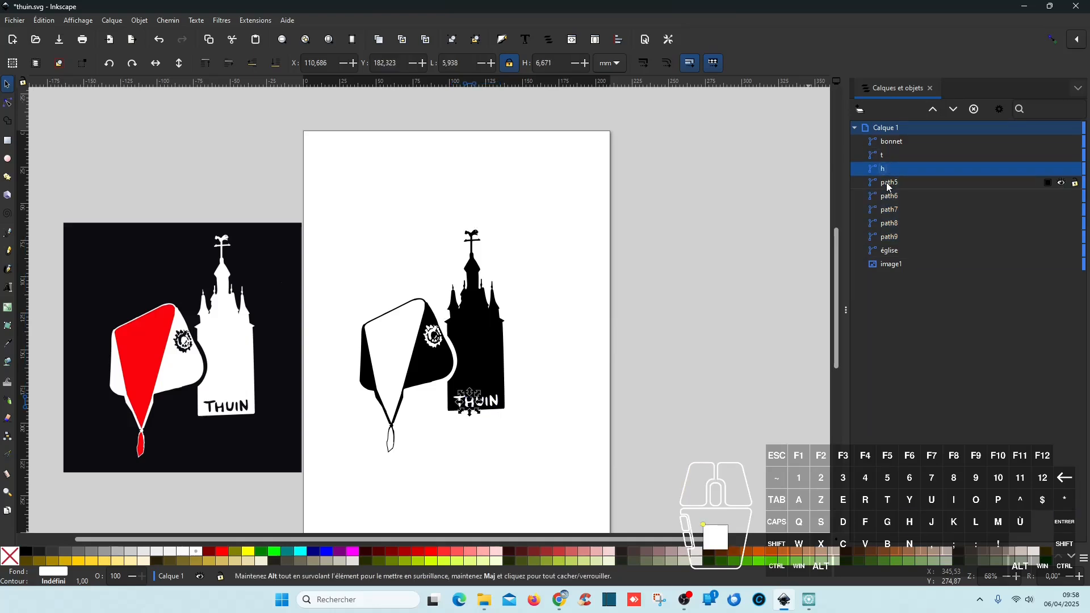
left_click(889, 185)
double_click(889, 185)
type("u")
key("Return")
- Rename the paths of the letters I and N in THUIN as i and n
left_click(893, 198)
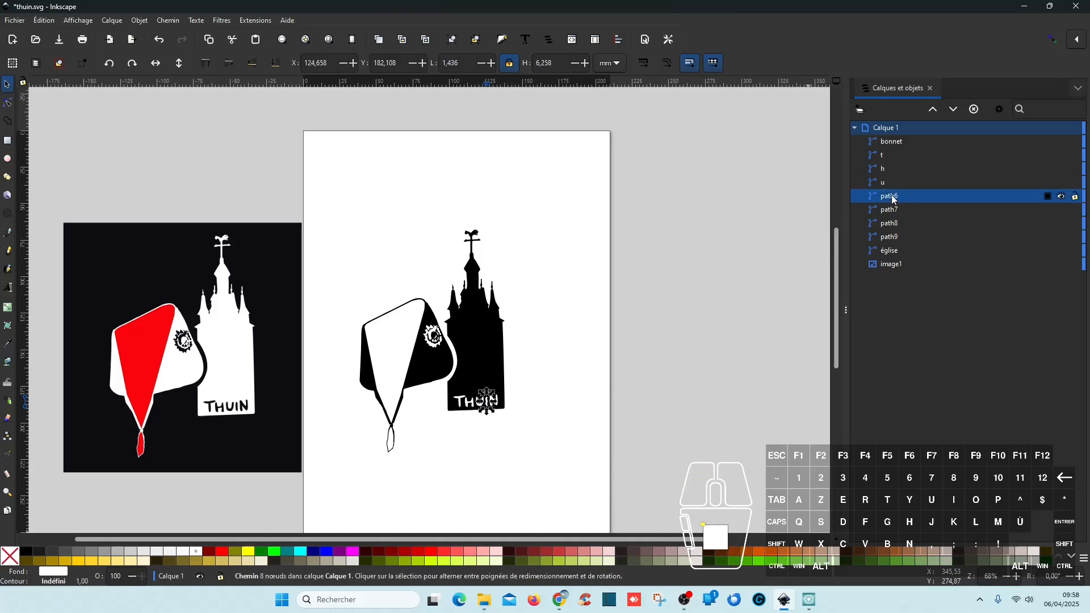
double_click(893, 198)
type("i")
key("Return")
left_click(895, 212)
double_click(895, 211)
type("n")
key("Return")
- Delete path8 and path9, the two tiny shapes in the weathercock's head, and save the document
left_click(896, 225)
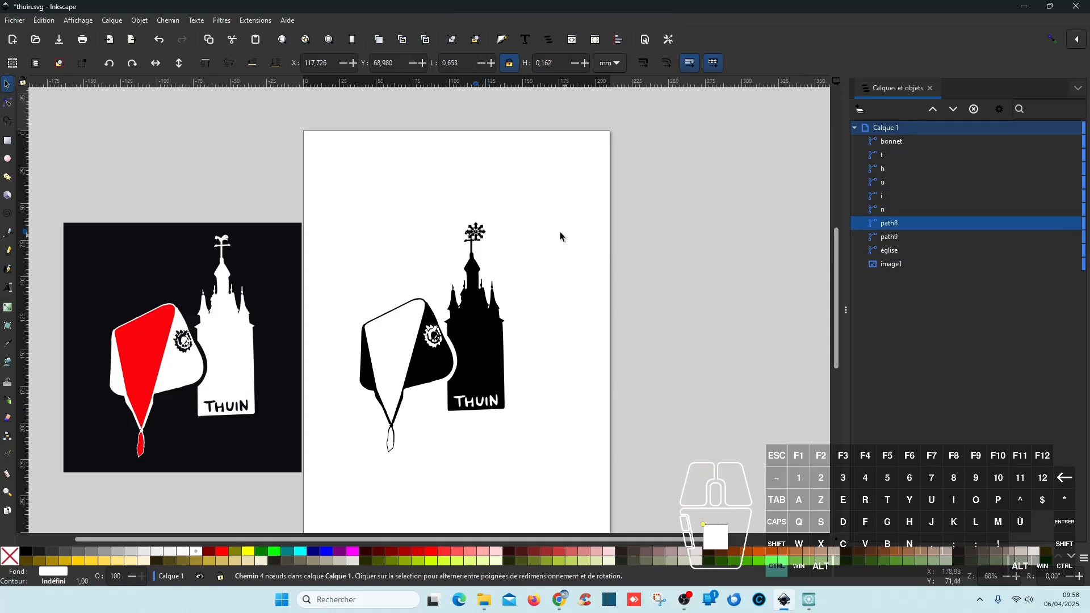
scroll(495, 230, "up", 5)
scroll(478, 260, "left", 3)
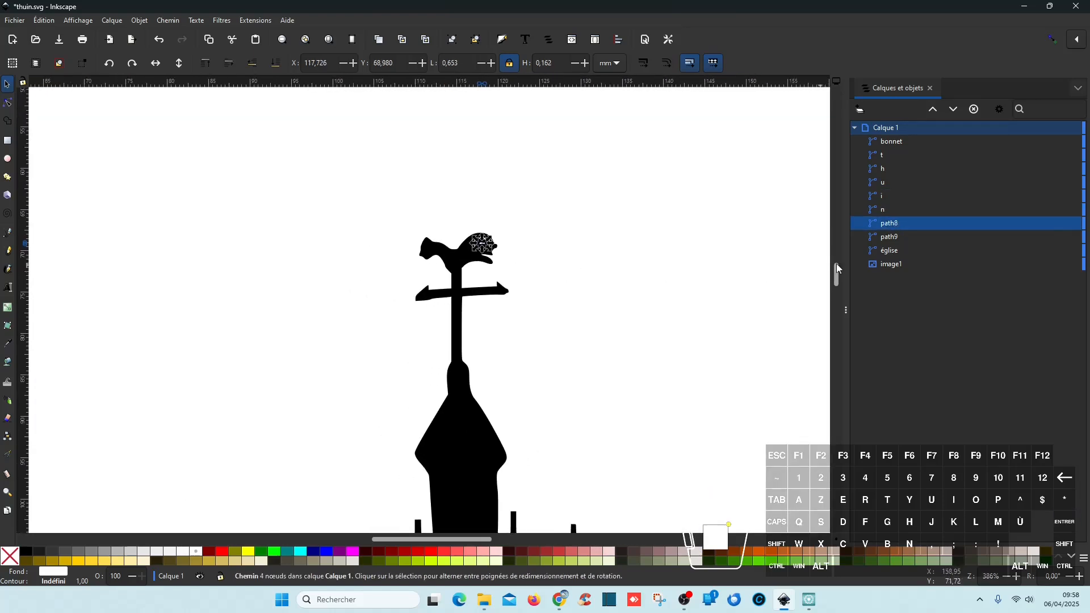
left_click(897, 237)
left_click(892, 253)
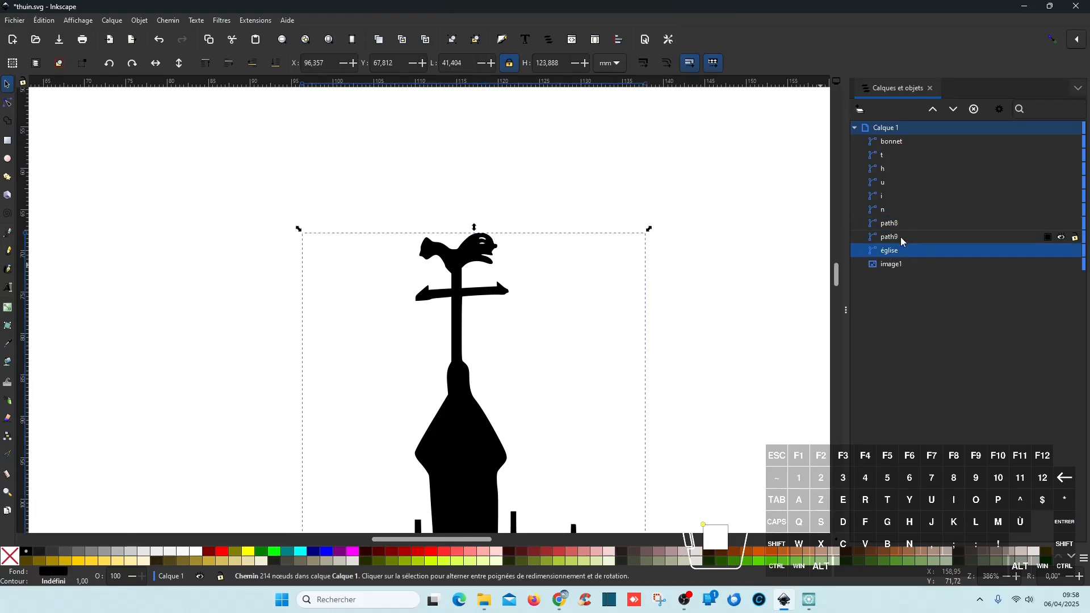
left_click(895, 239)
left_click(903, 223, "shift")
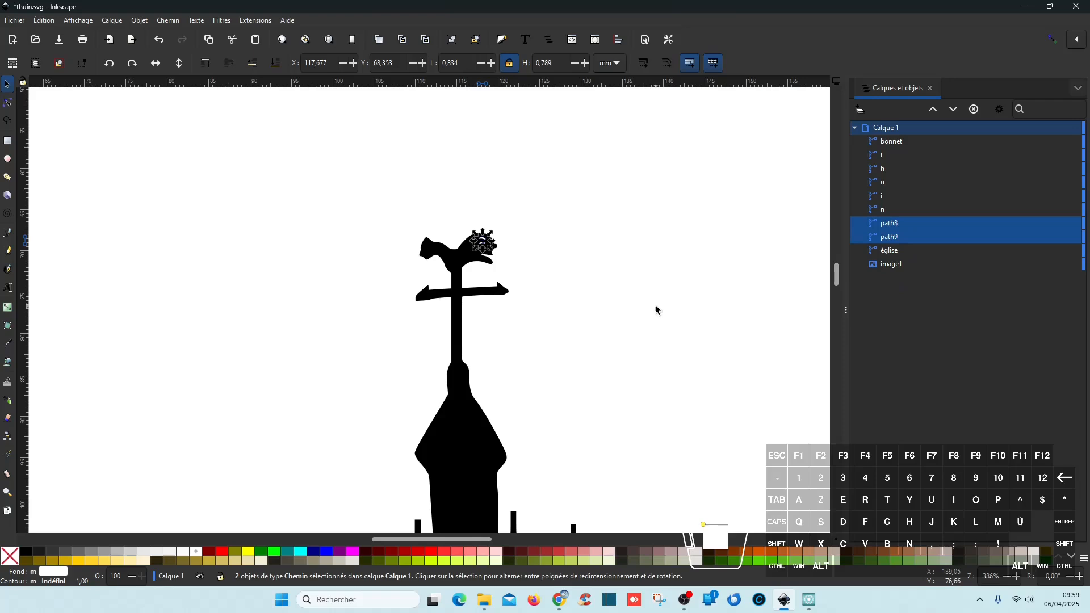
mouse_move(1066, 226)
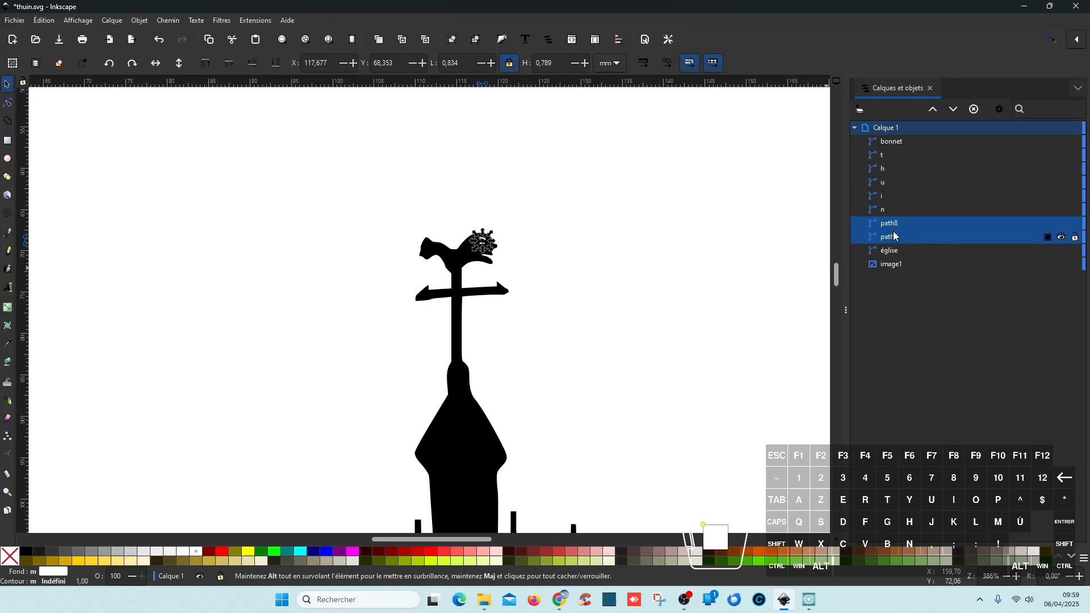
key("Delete")
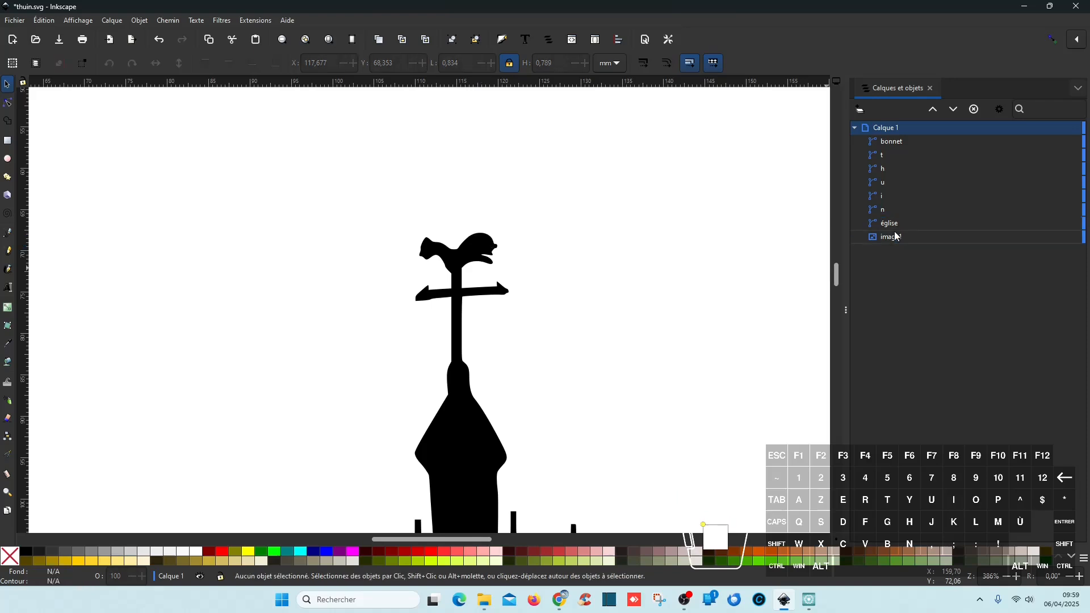
key("ctrl")
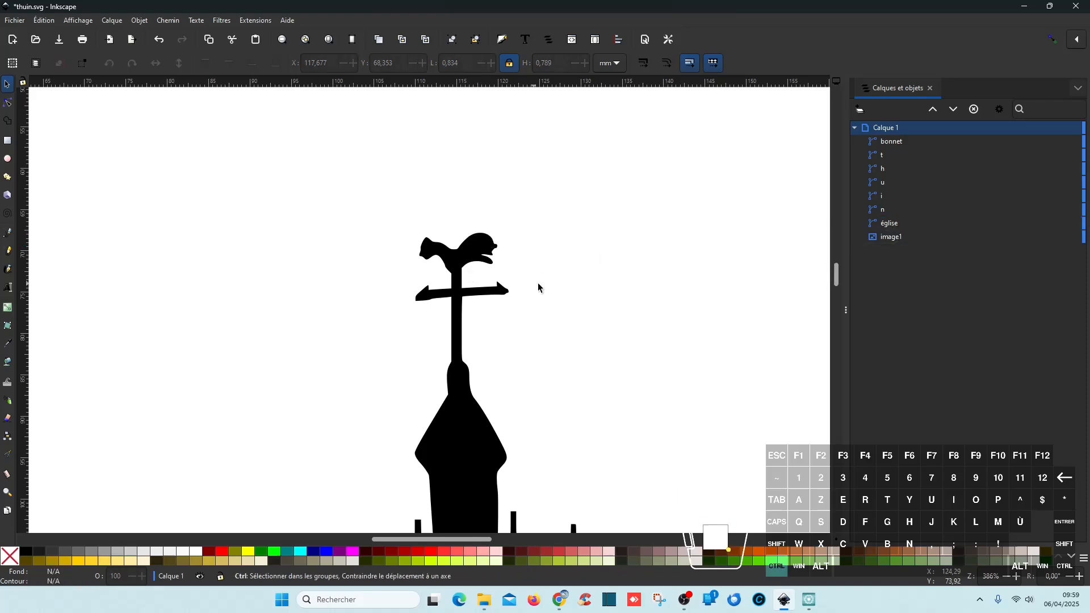
key("ctrl+s")
- Reverse the stacking order of the letter paths so they run n, i, u, h, t from top to bottom
scroll(539, 294, "down", 4)
scroll(540, 298, "down", 3)
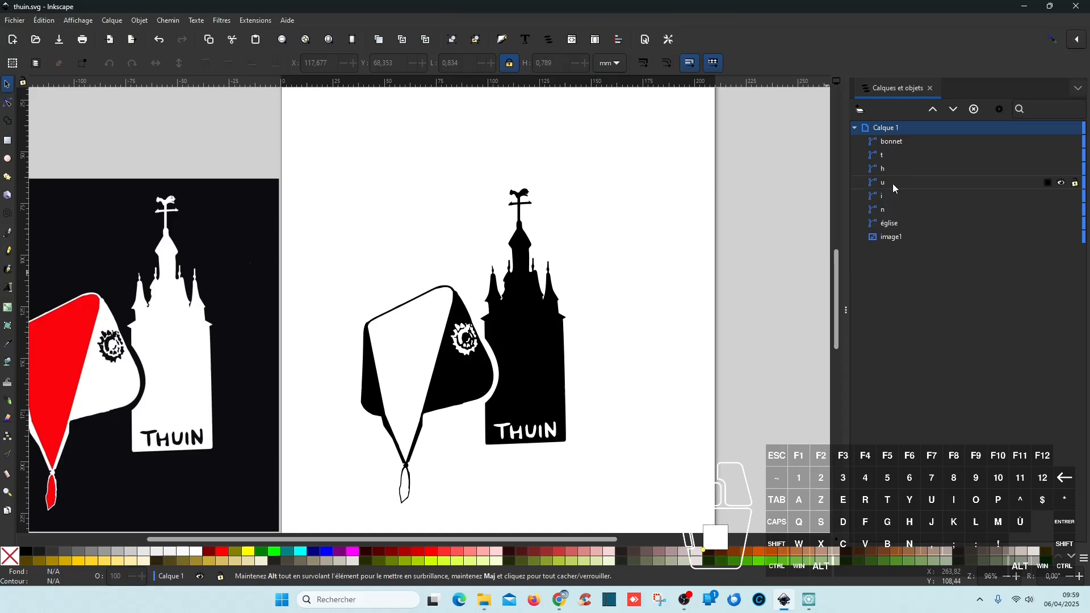
left_click(899, 161)
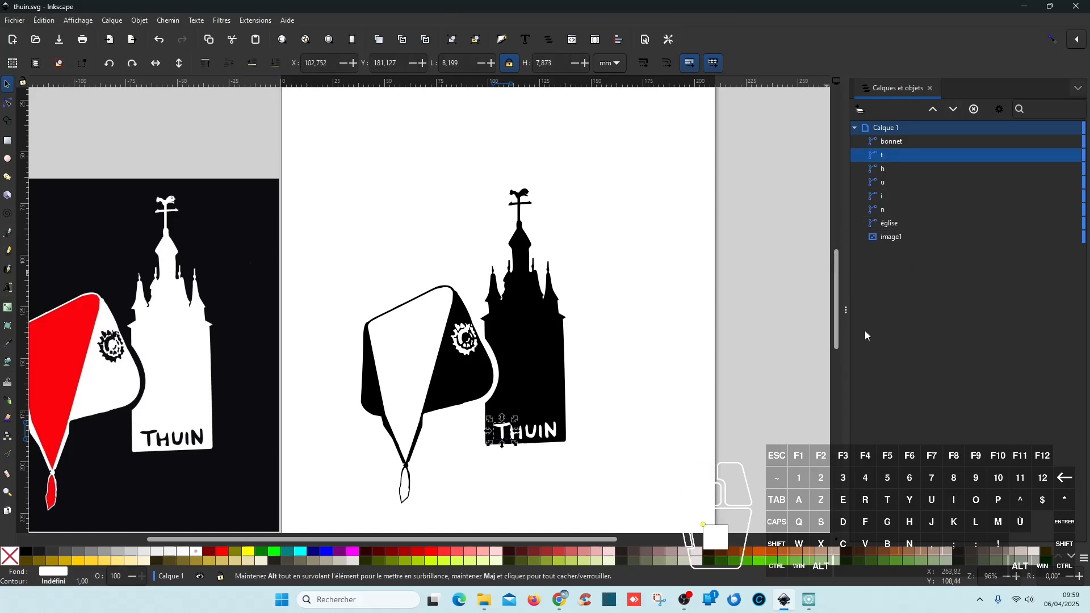
left_click(953, 109)
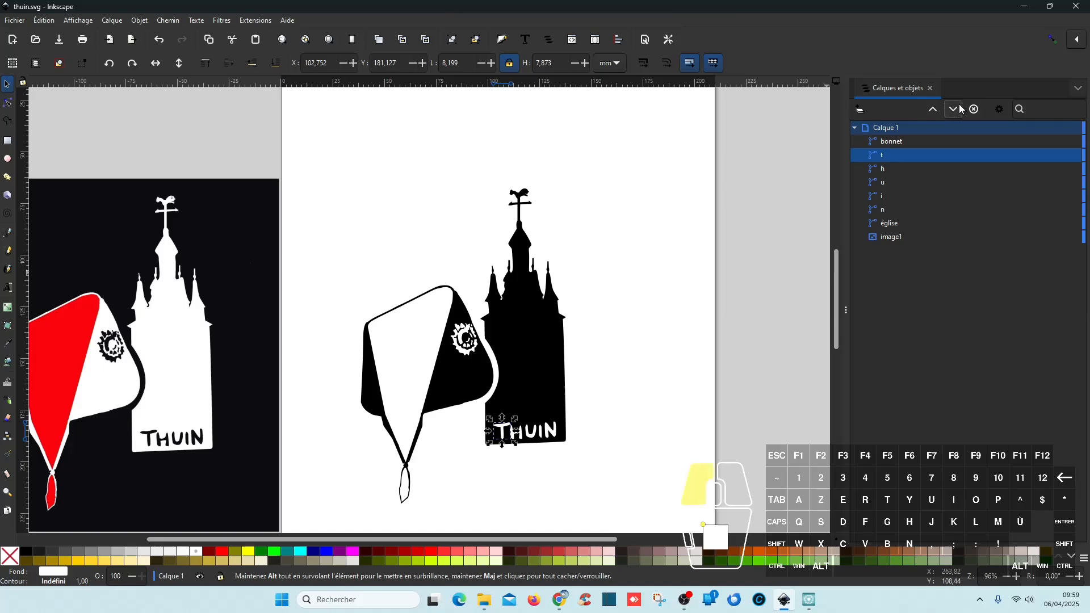
left_click(883, 155, "shift")
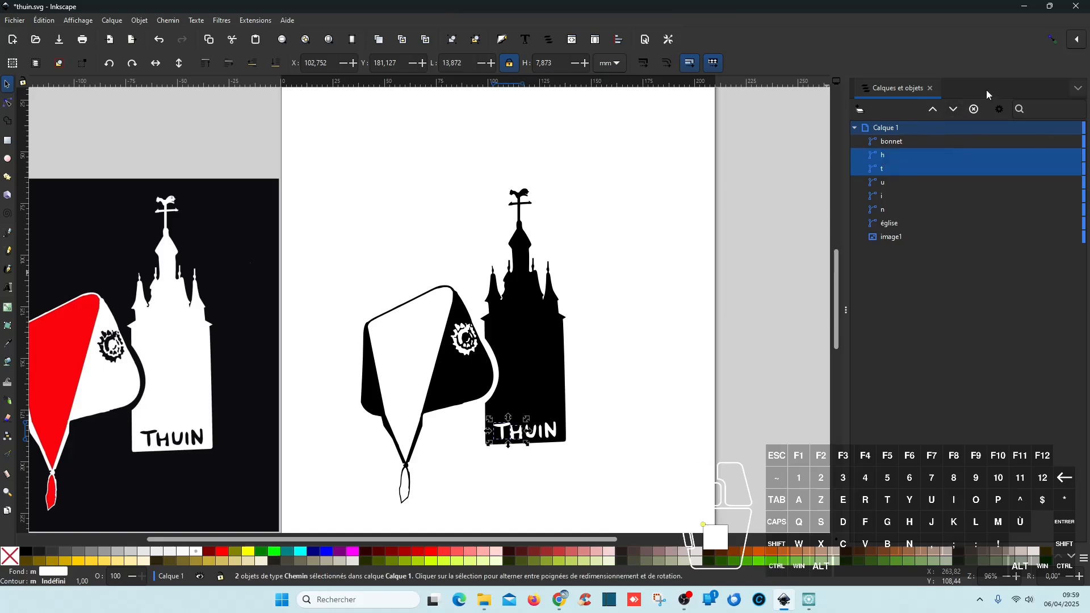
left_click(953, 109)
left_click(904, 152, "shift")
left_click(953, 109)
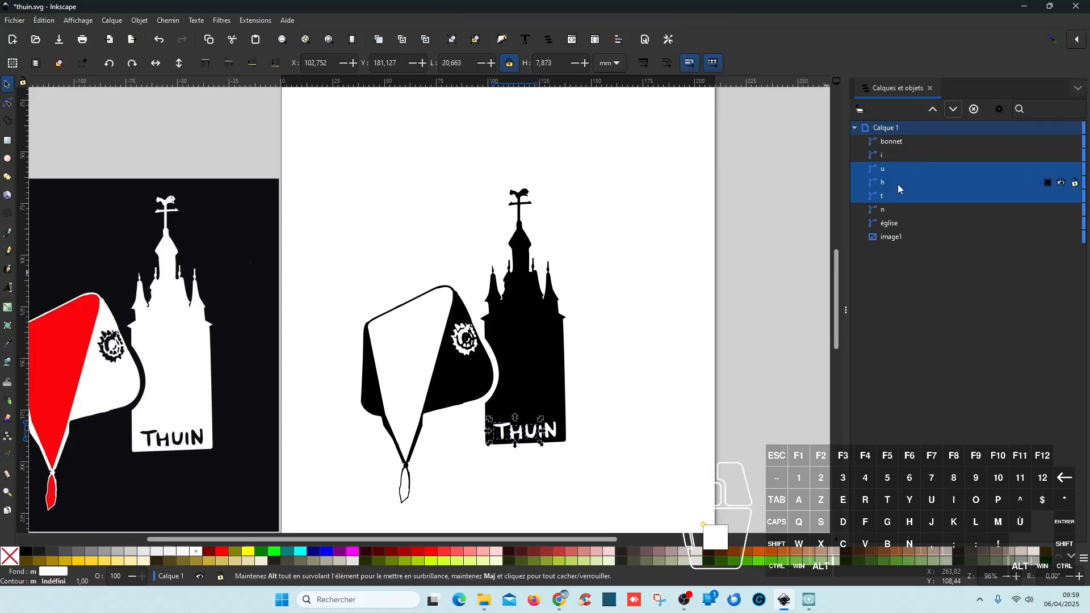
left_click(905, 155)
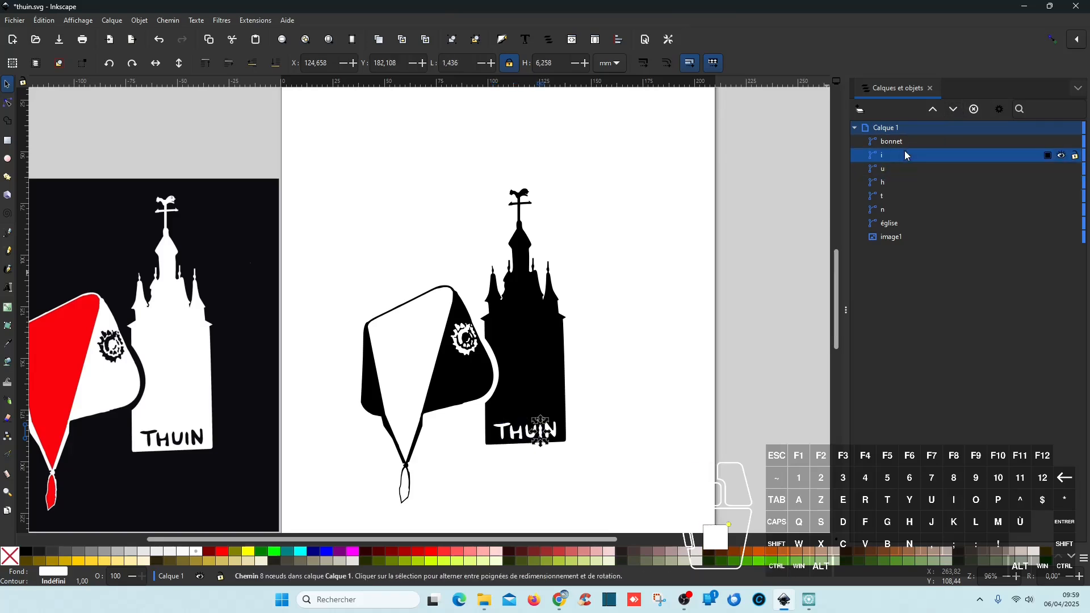
left_click(887, 196, "shift")
left_click(954, 109)
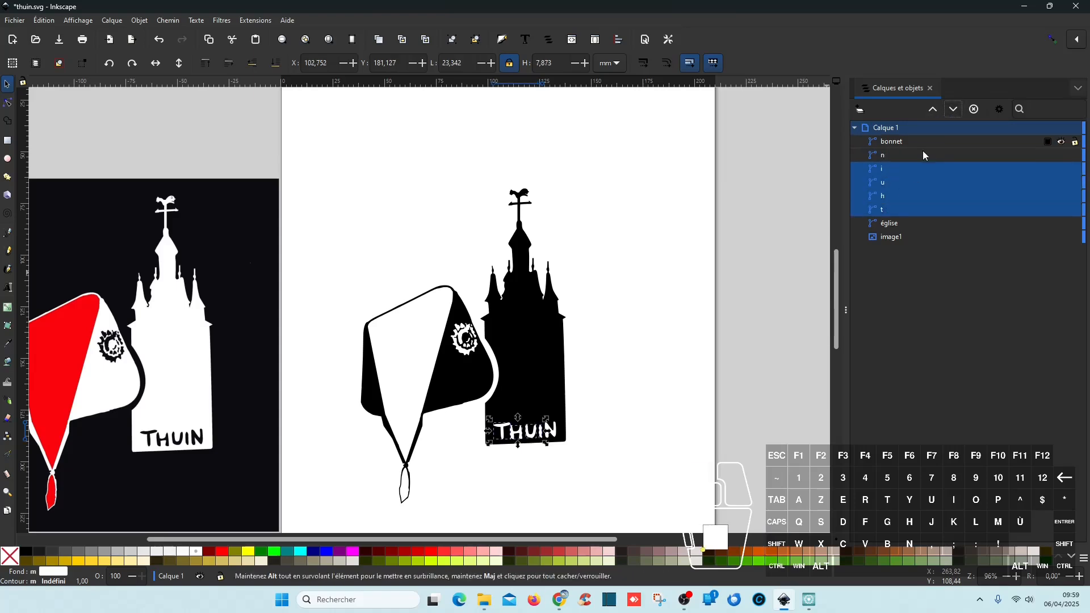
- Group the five letter paths n, i, u, h and t, and rename the group as thuin
left_click(895, 157, "shift")
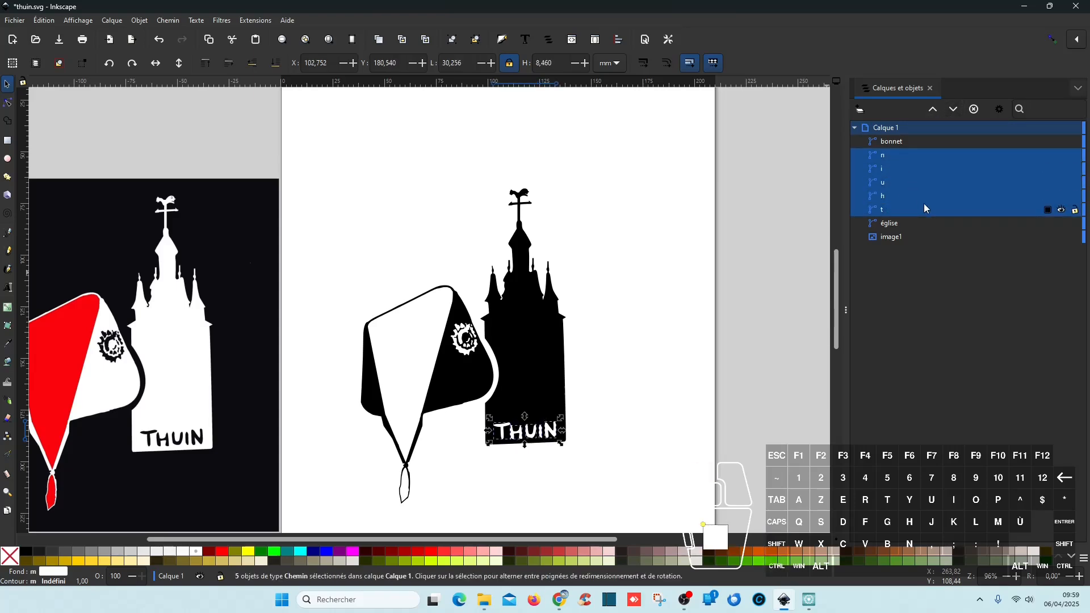
key("ctrl")
key("ctrl+g")
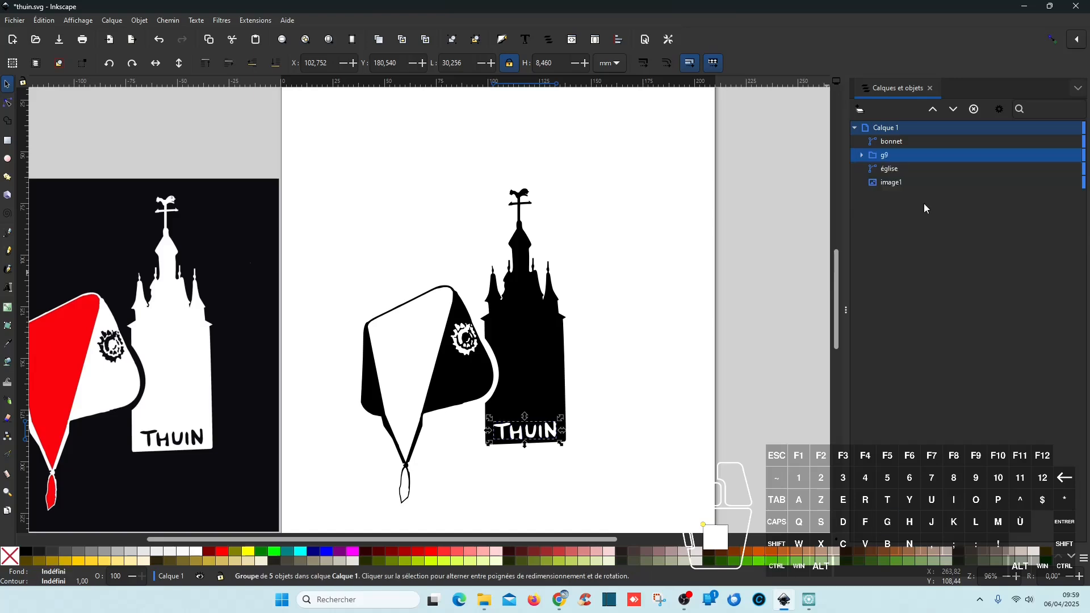
double_click(890, 157)
type("th")
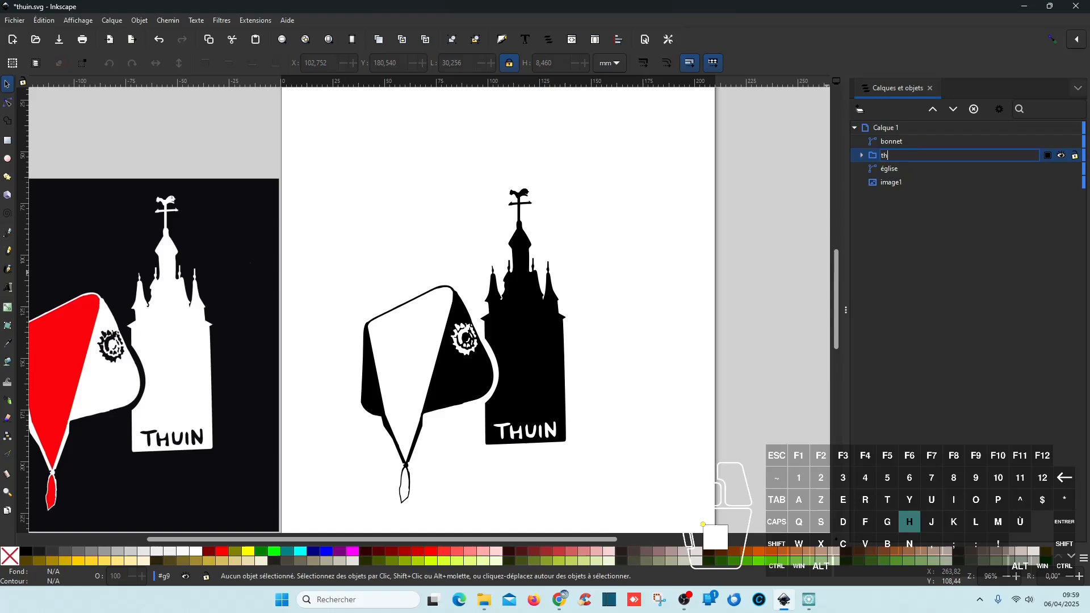
type("uin")
key("Return")
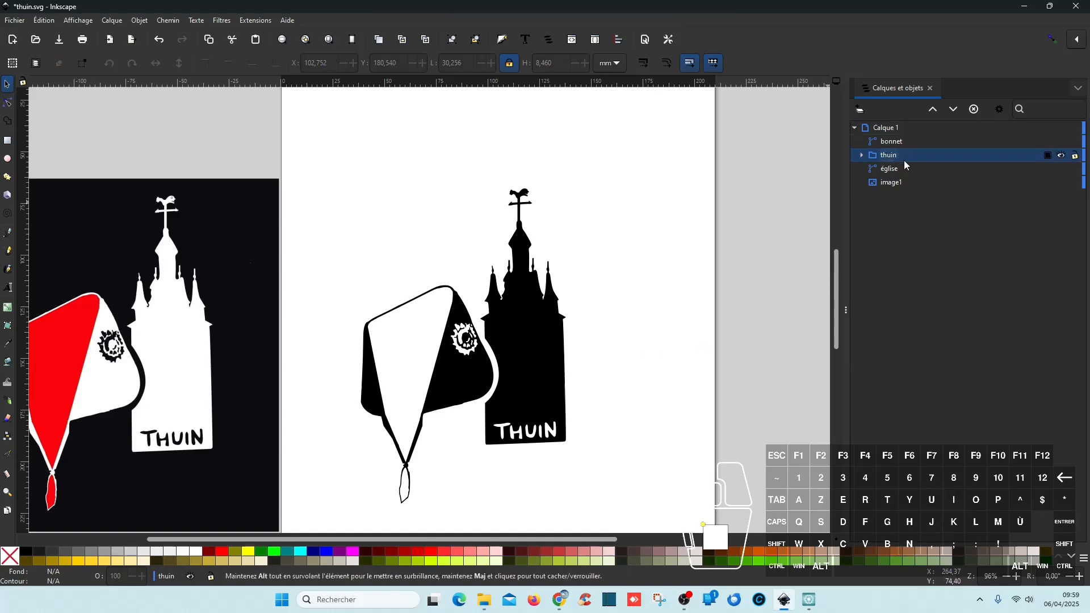
left_click(902, 168)
left_click(897, 155)
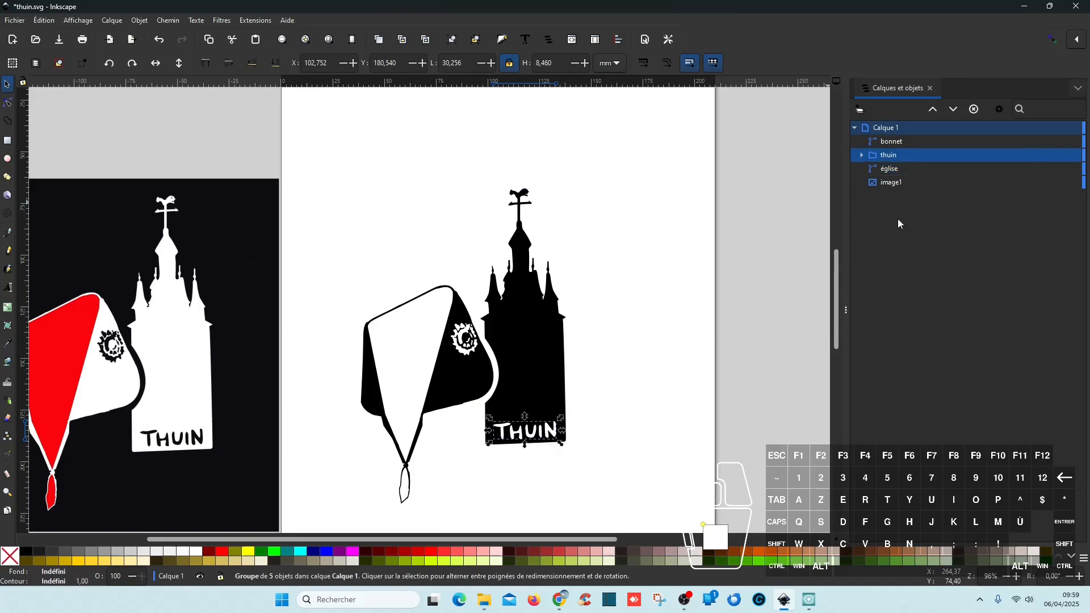
- Break the bonnet path apart into its separate subpaths
left_click(908, 141)
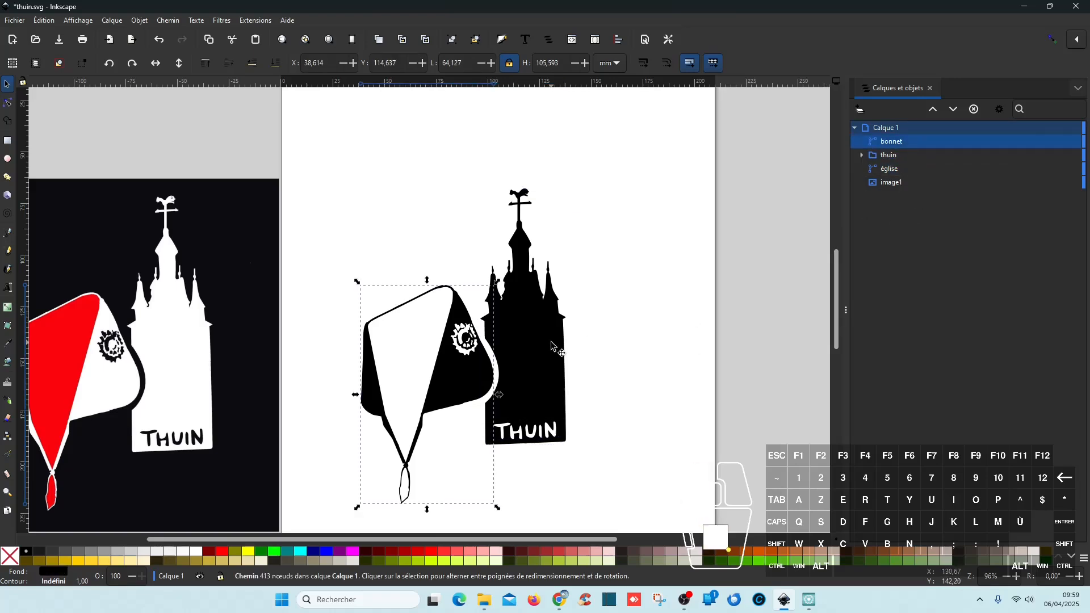
left_click_drag(588, 343, 725, 303)
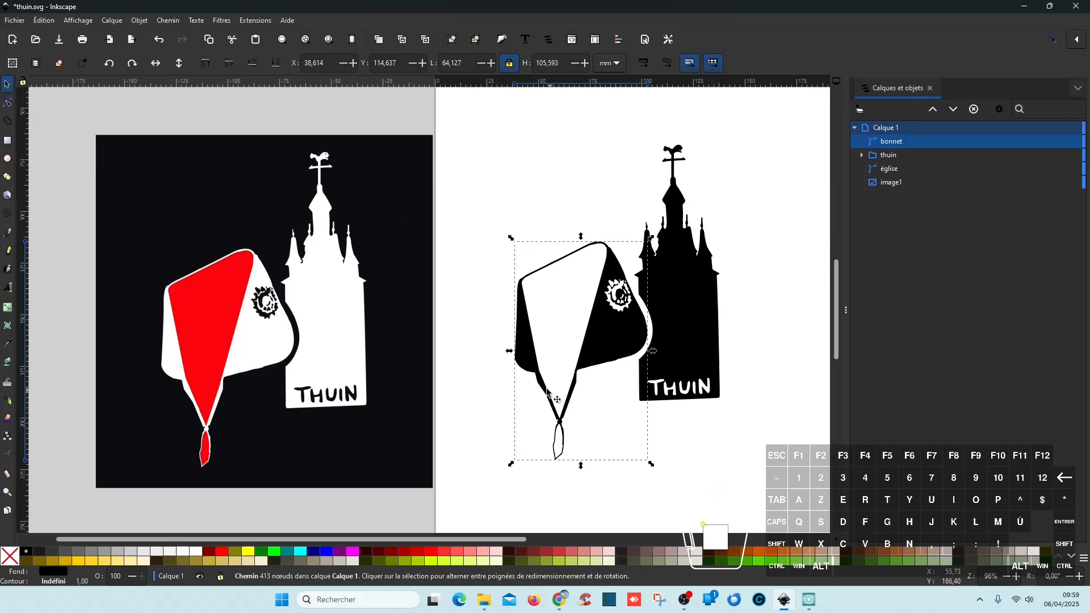
left_click(169, 20)
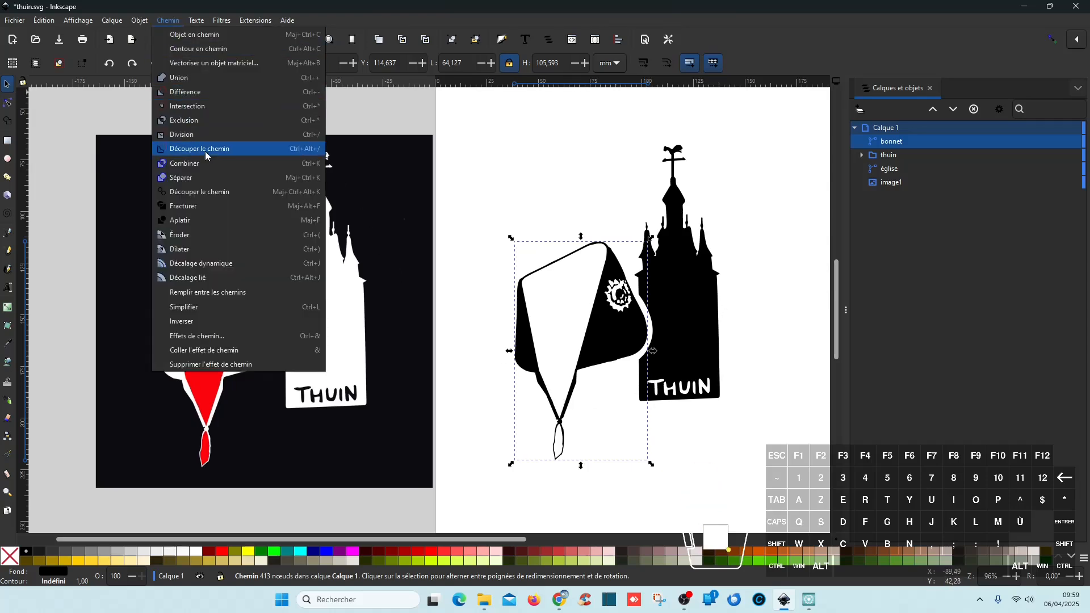
left_click(193, 182)
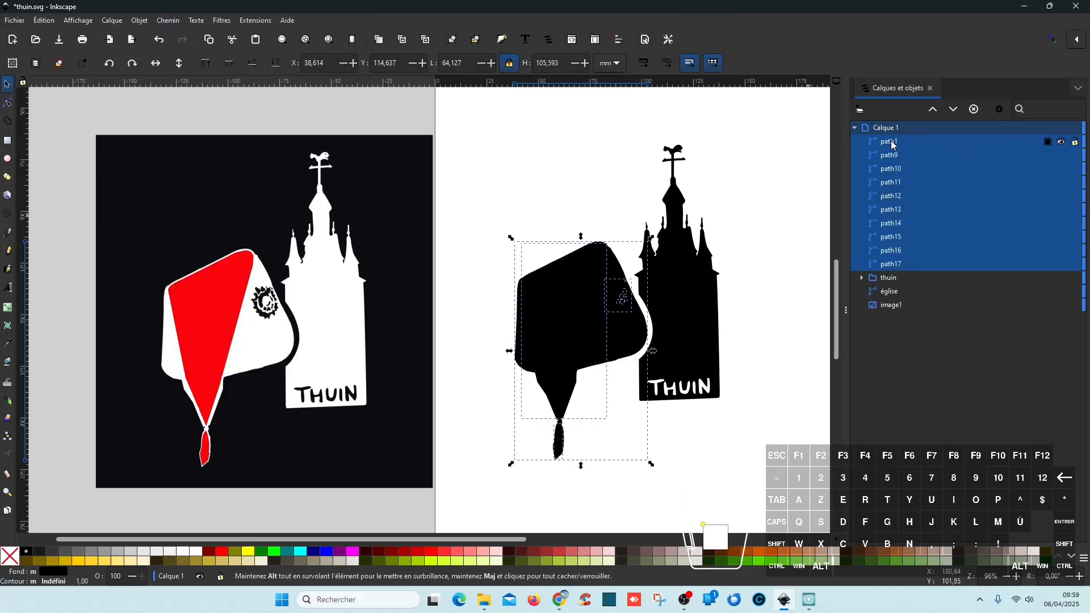
- Rename path1, the full outline of the cap, as bonnet
left_click(890, 141)
left_click(892, 143)
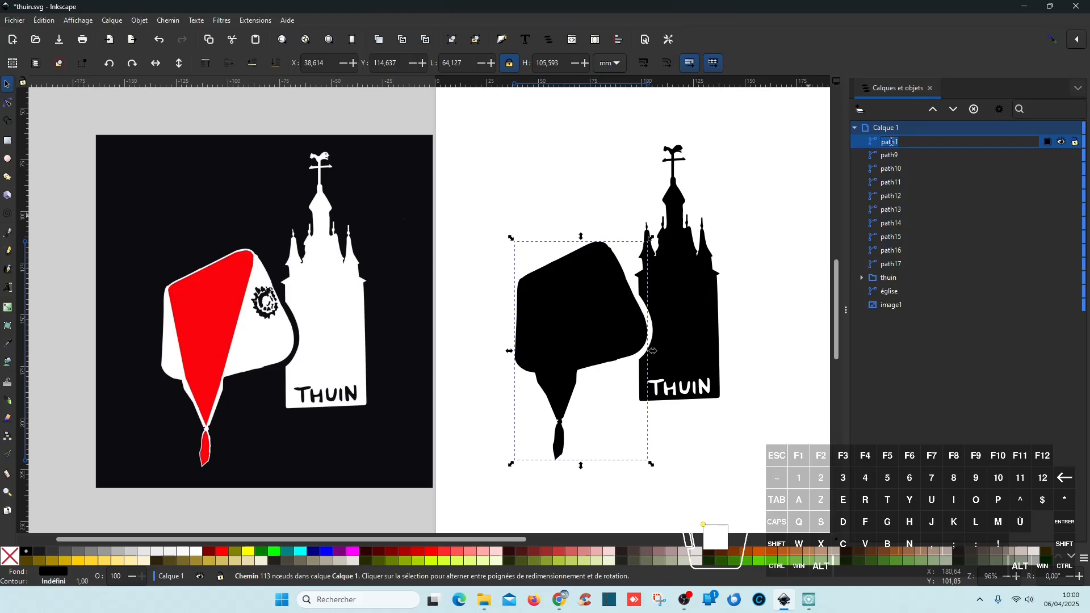
type("bonnet")
key("Return")
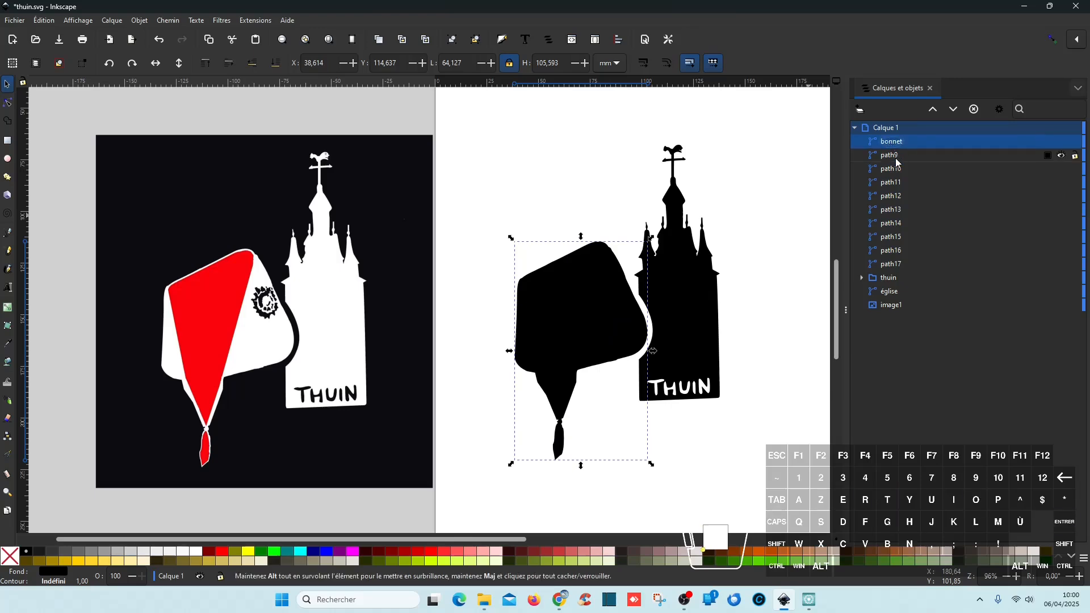
- Raise path9 to path17 above the bonnet path and fill them with white
left_click(897, 155)
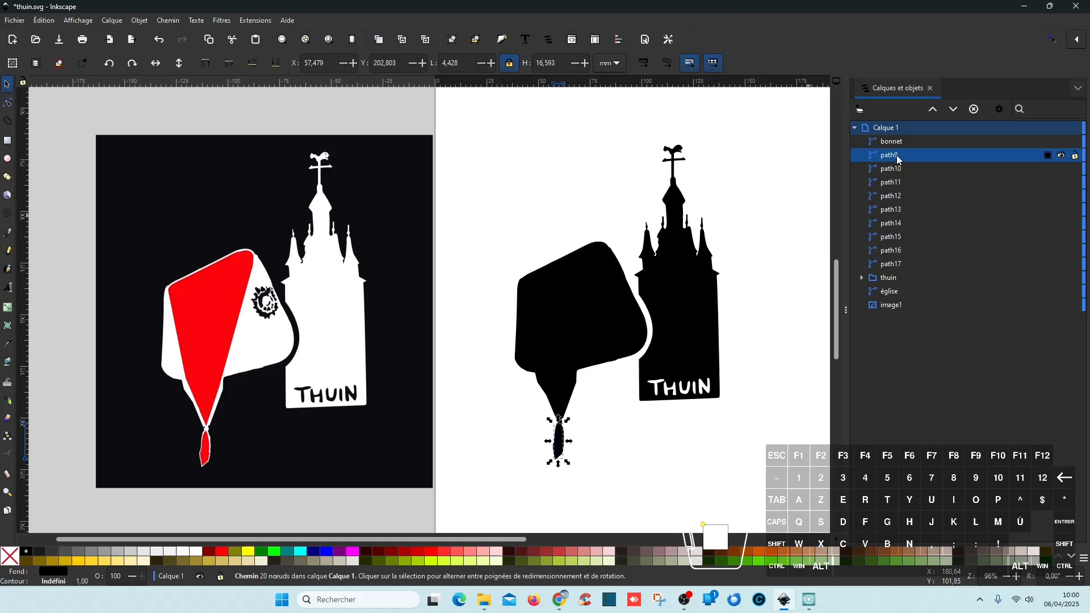
left_click(900, 263, "shift")
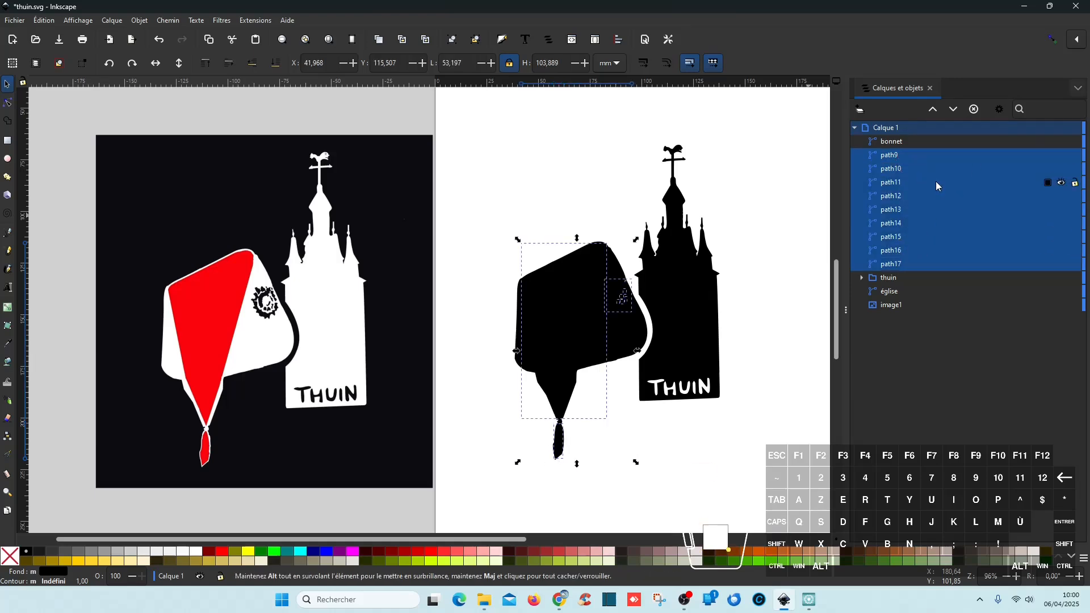
left_click(931, 110)
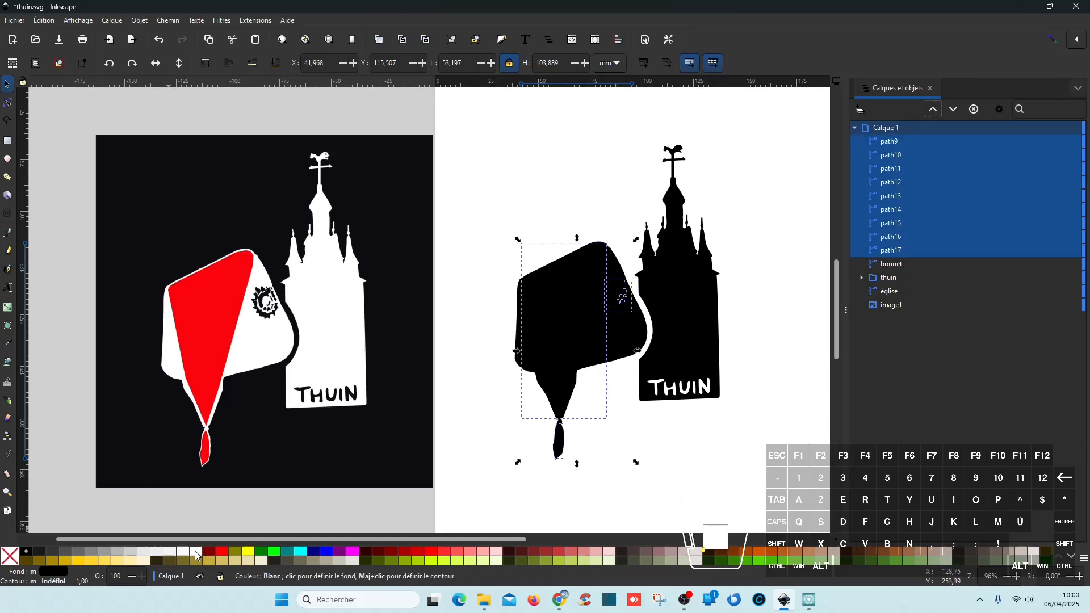
left_click(198, 556)
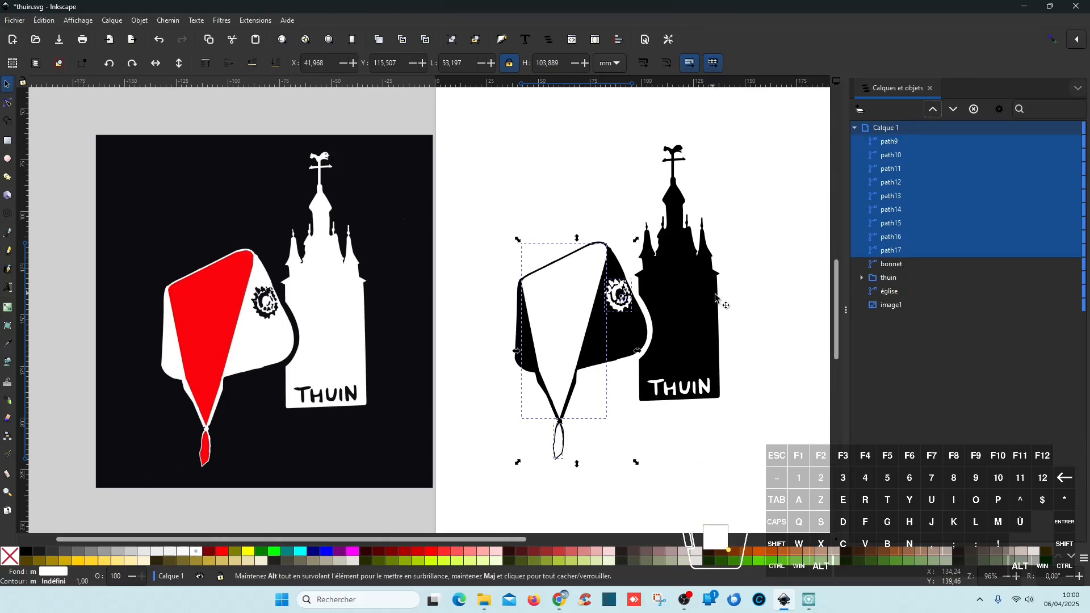
left_click(899, 196)
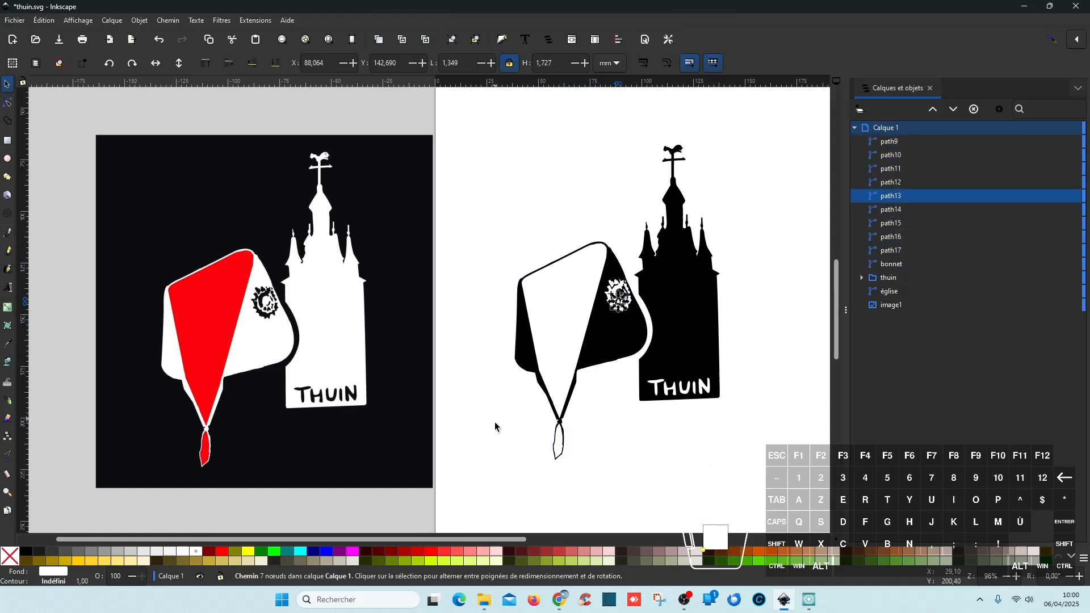
- Fill path9, the tassel at the cap's lower tip, with red, and switch to the colour picker tool
left_click(891, 142)
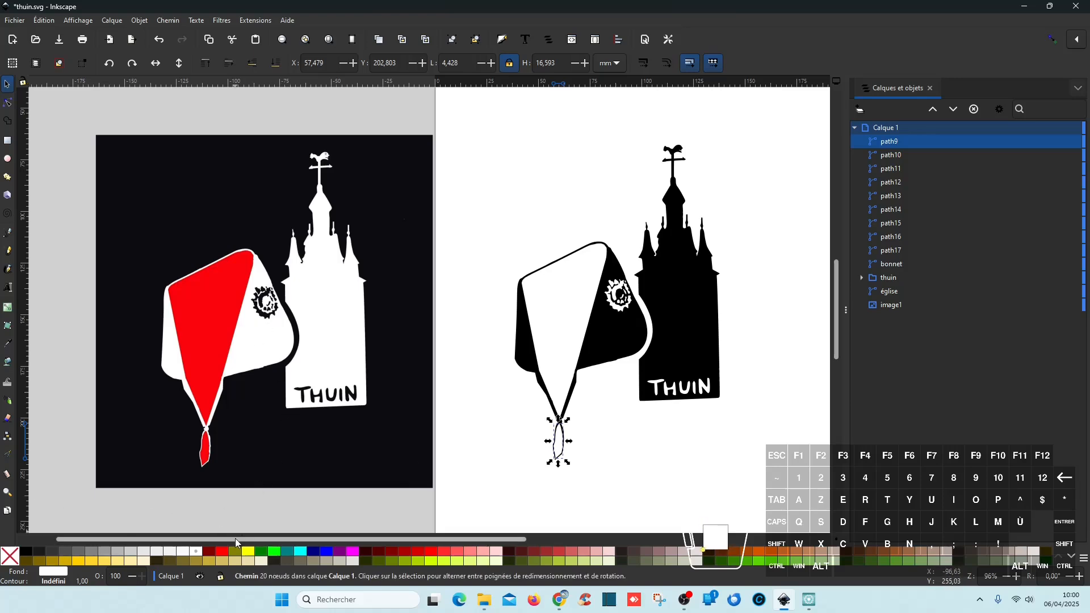
left_click(222, 551)
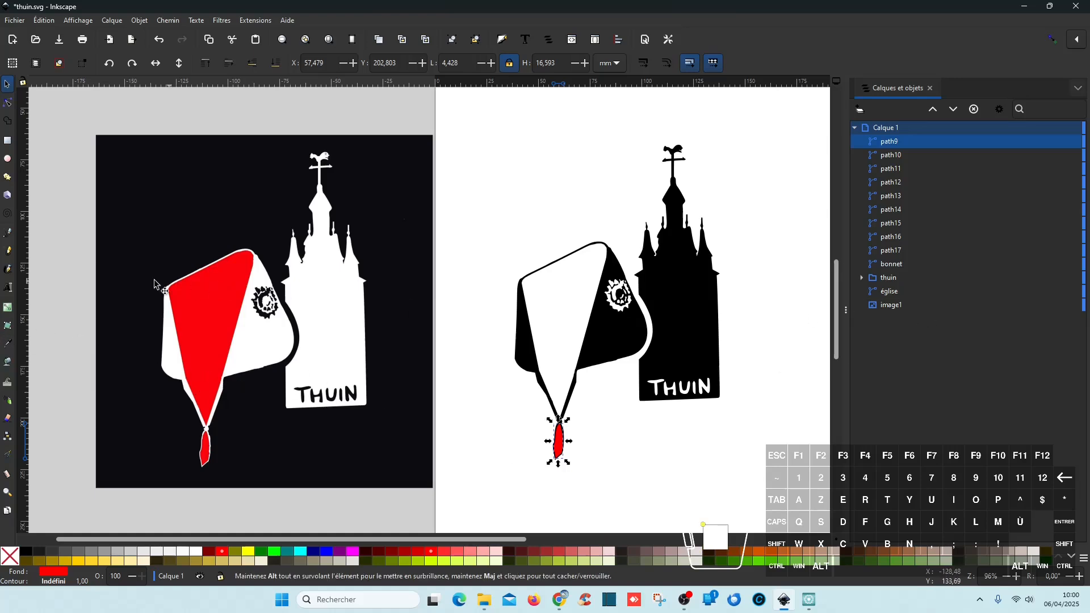
left_click(9, 342)
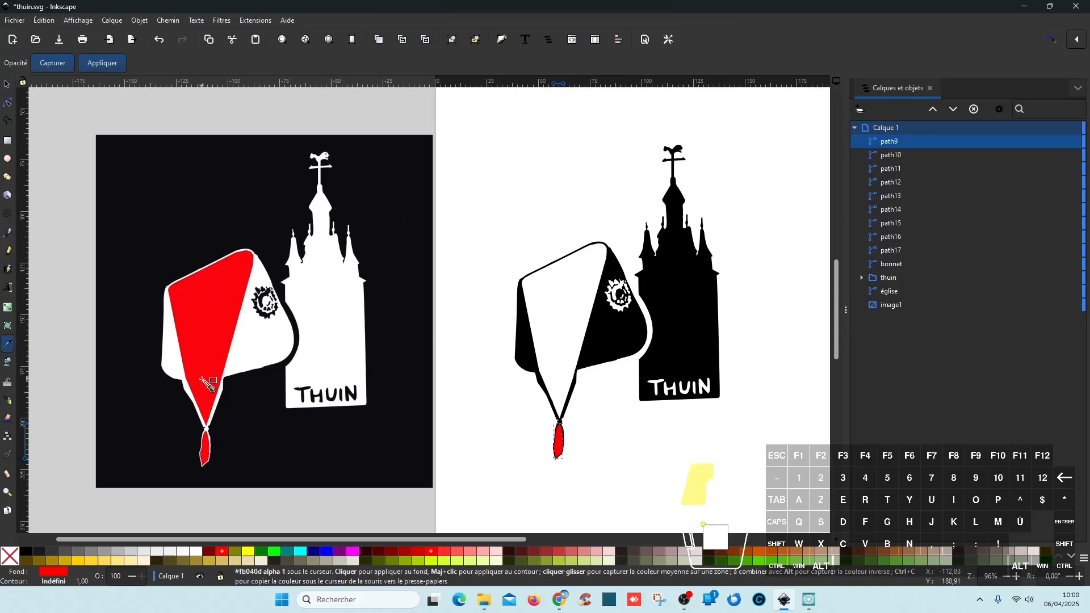
- Rename the red tassel path as bas bonnet, and select path10
double_click(897, 142)
type("bas")
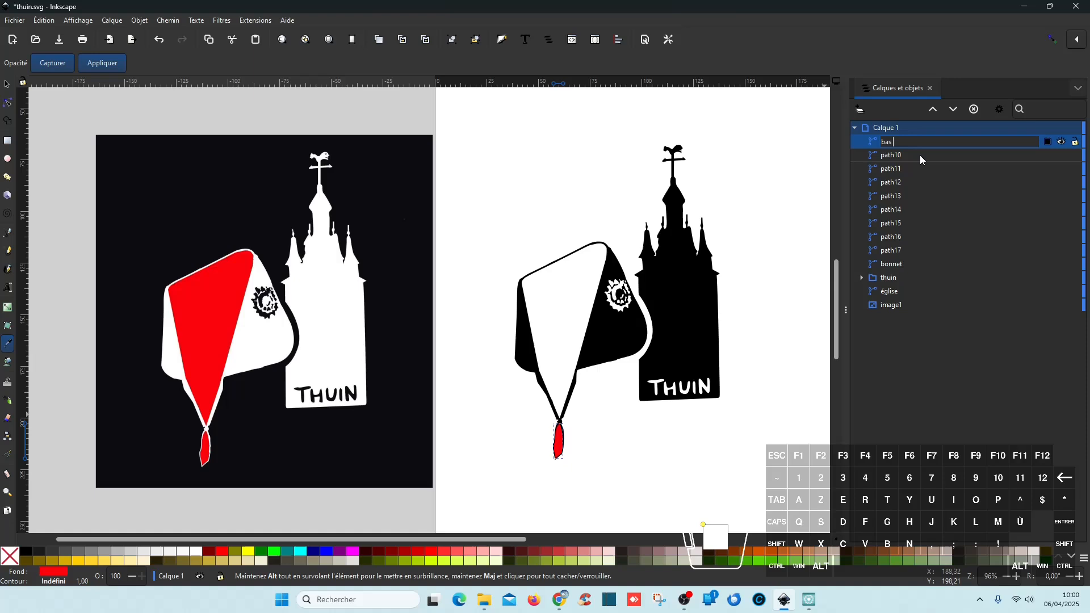
type("bonnet")
key("Return")
left_click(921, 159)
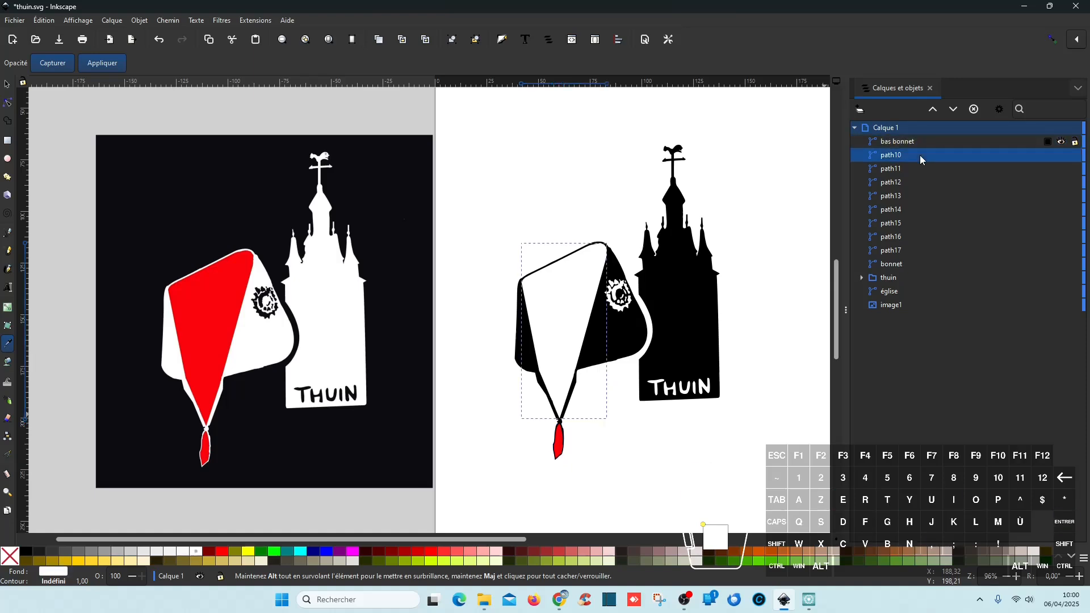
- Fill path10, the large triangle of the cap, with the red sampled from the tassel and rename it as rouge
left_click(561, 446)
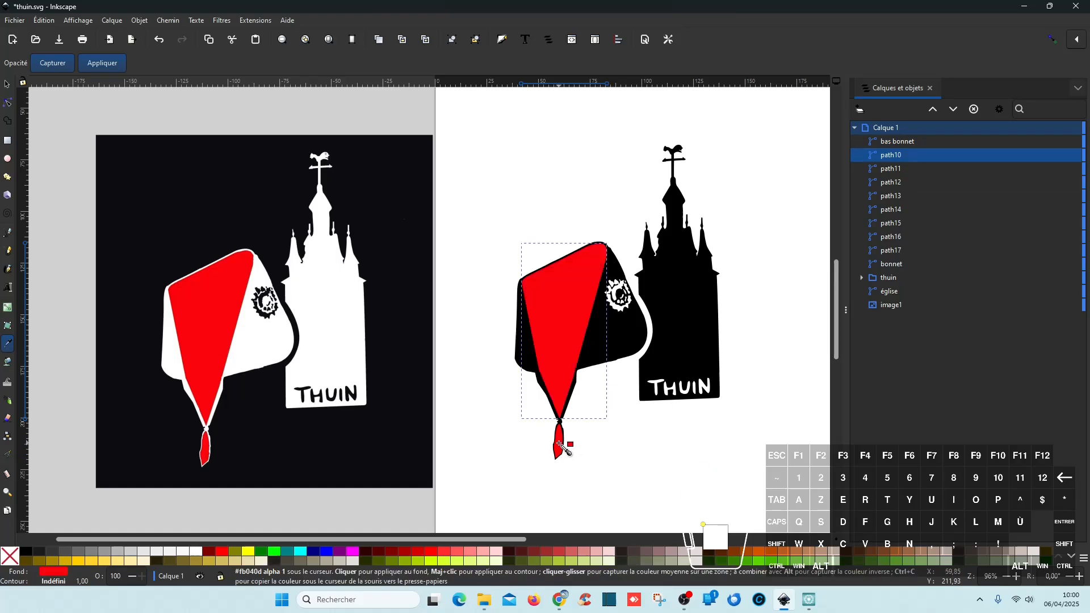
double_click(915, 157)
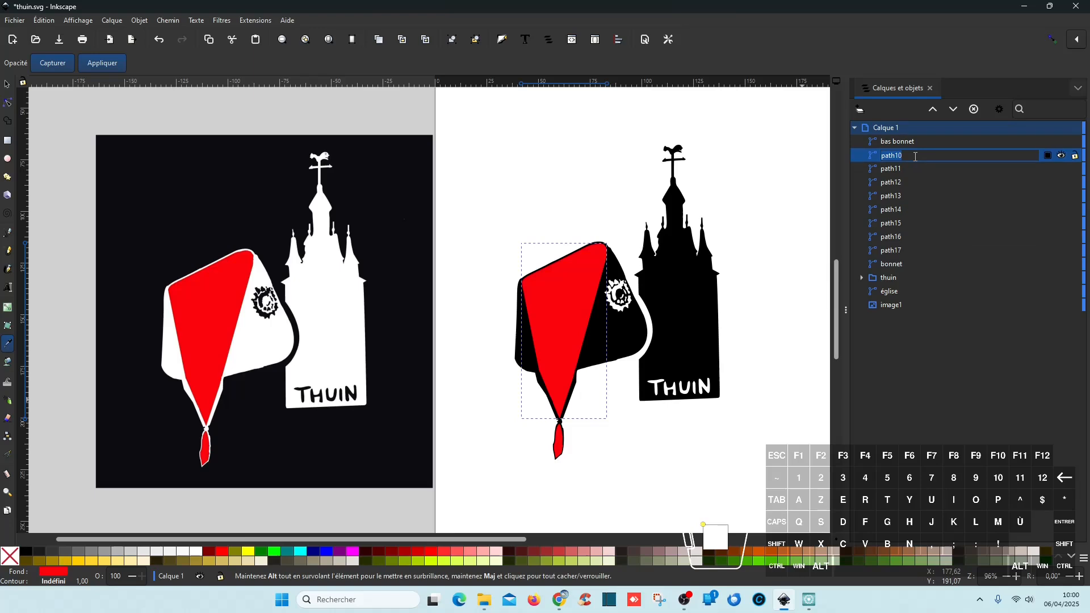
type("rouge")
key("Return")
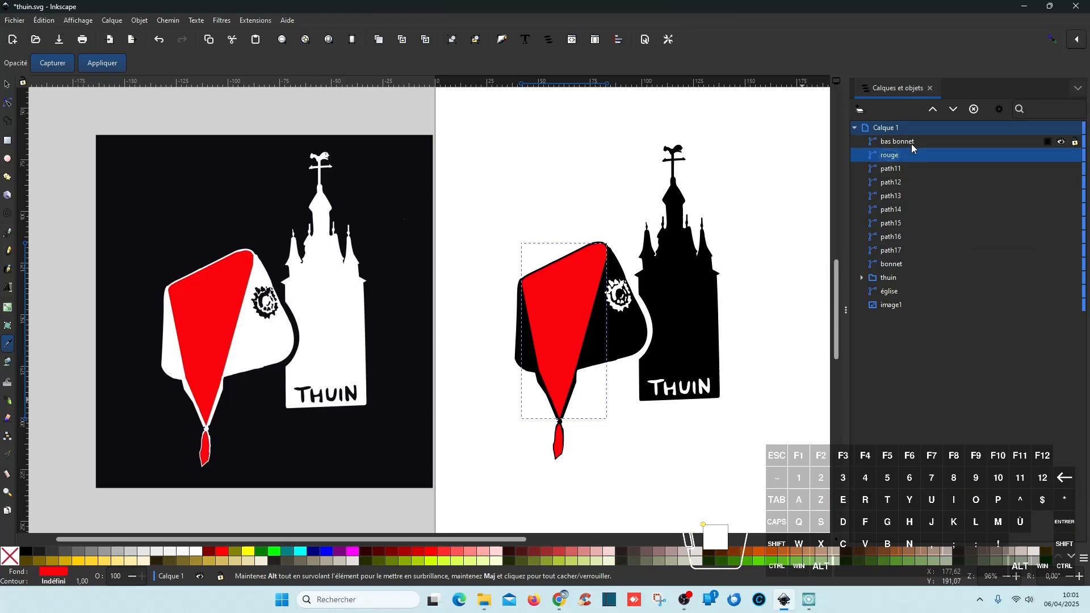
- Rename the bas bonnet path as rouge
left_click(912, 143)
left_click(903, 142)
type("roue")
key("BackSpace")
type("ge")
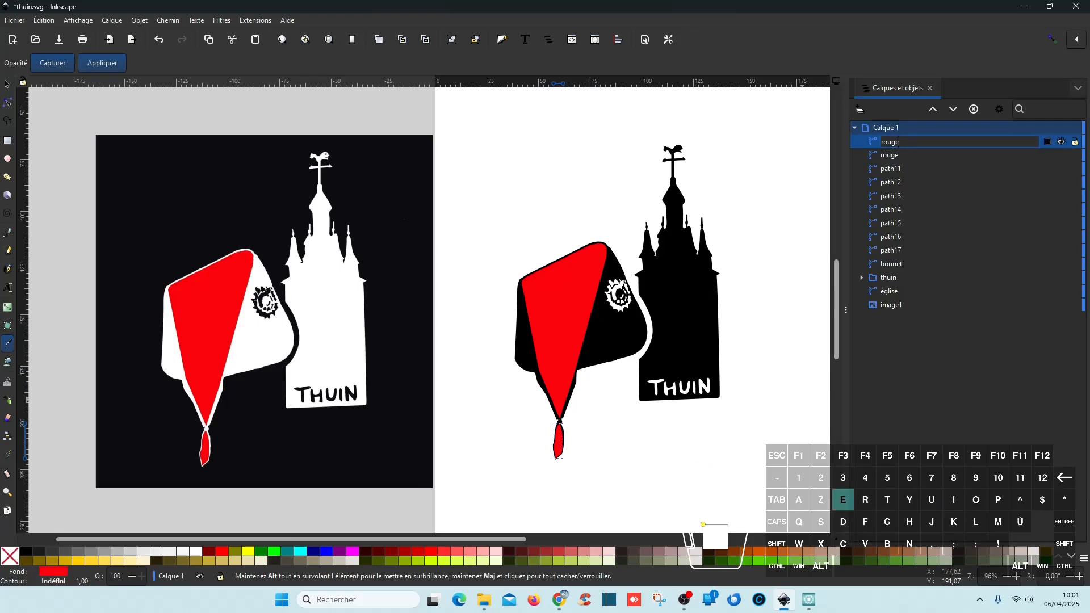
key("Return")
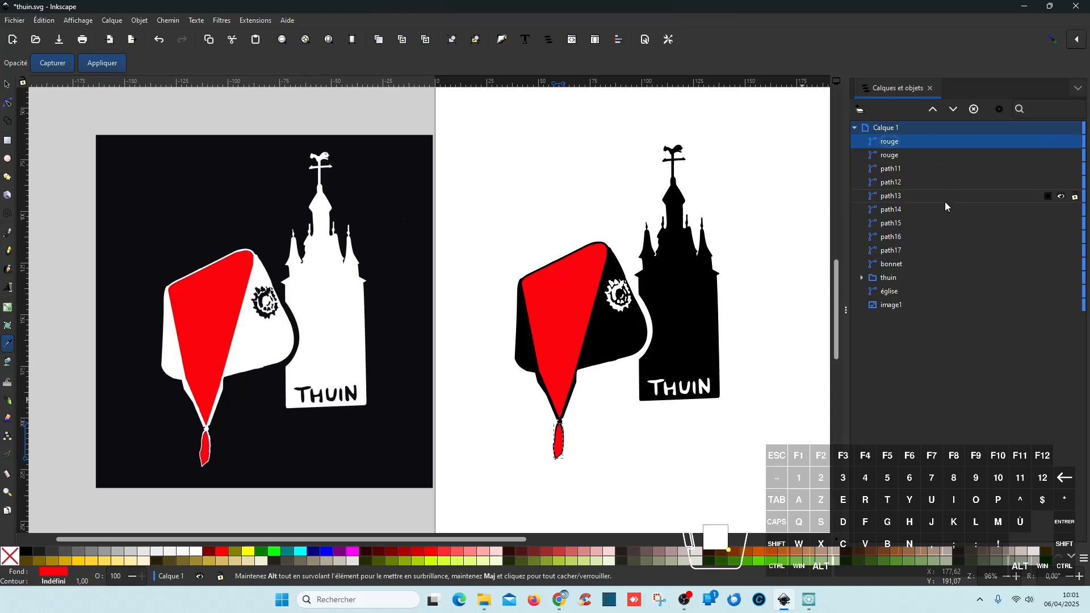
- Group path11 to path17, the white pieces of the round emblem on the cap
left_click(900, 170)
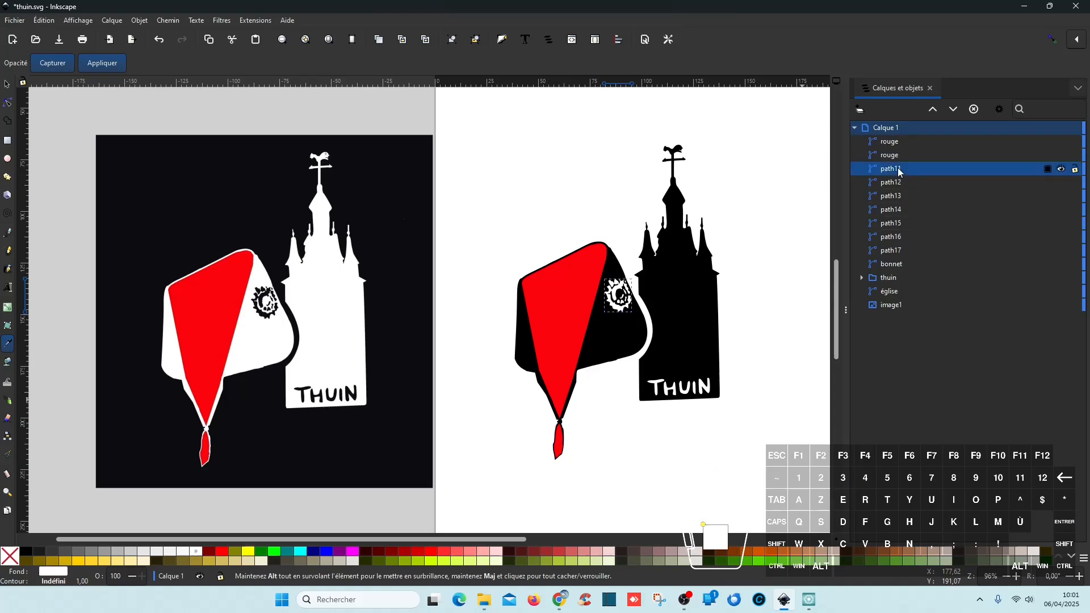
scroll(620, 307, "up", 3)
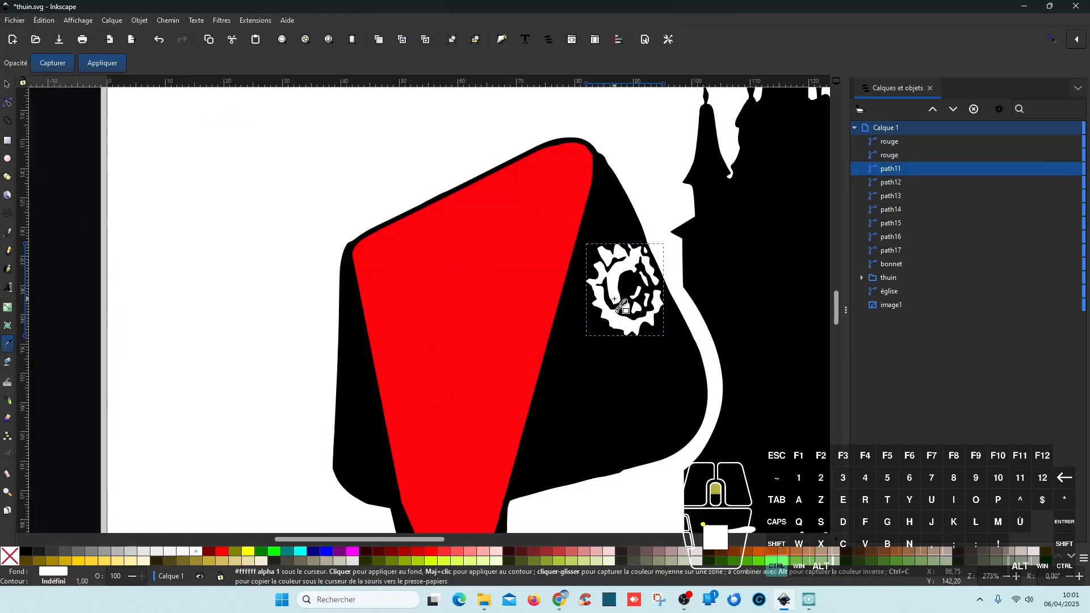
scroll(612, 311, "down", 3)
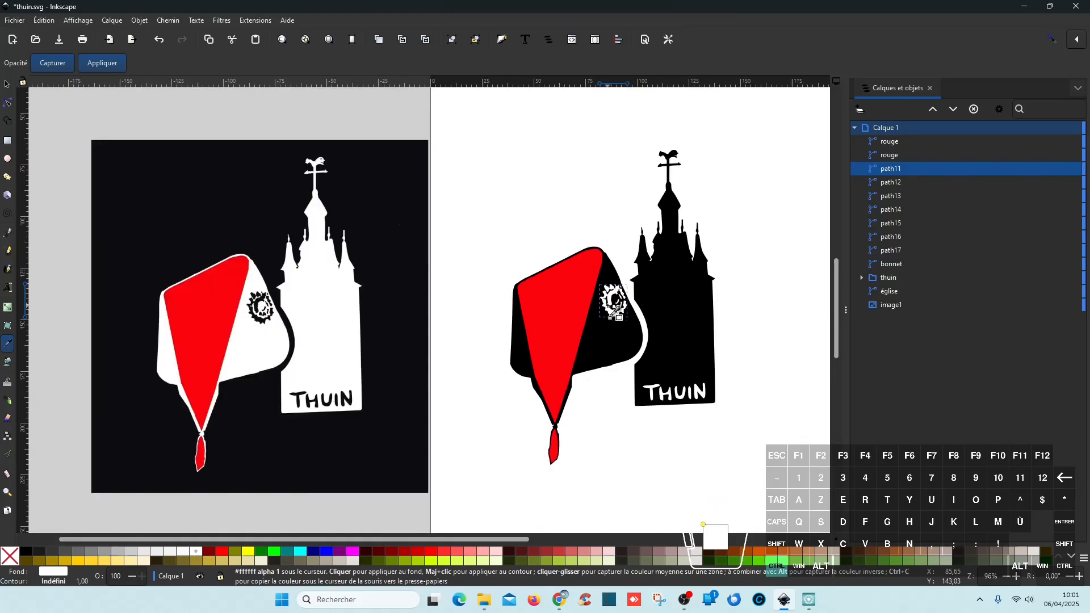
scroll(612, 311, "up", 1)
left_click(903, 183)
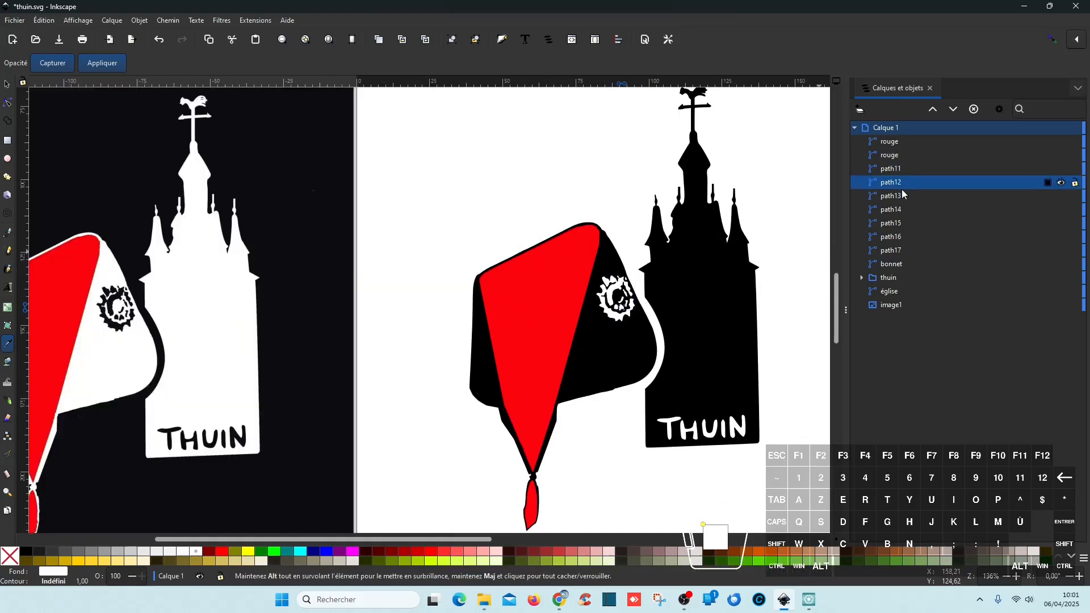
left_click(901, 196)
left_click(900, 209)
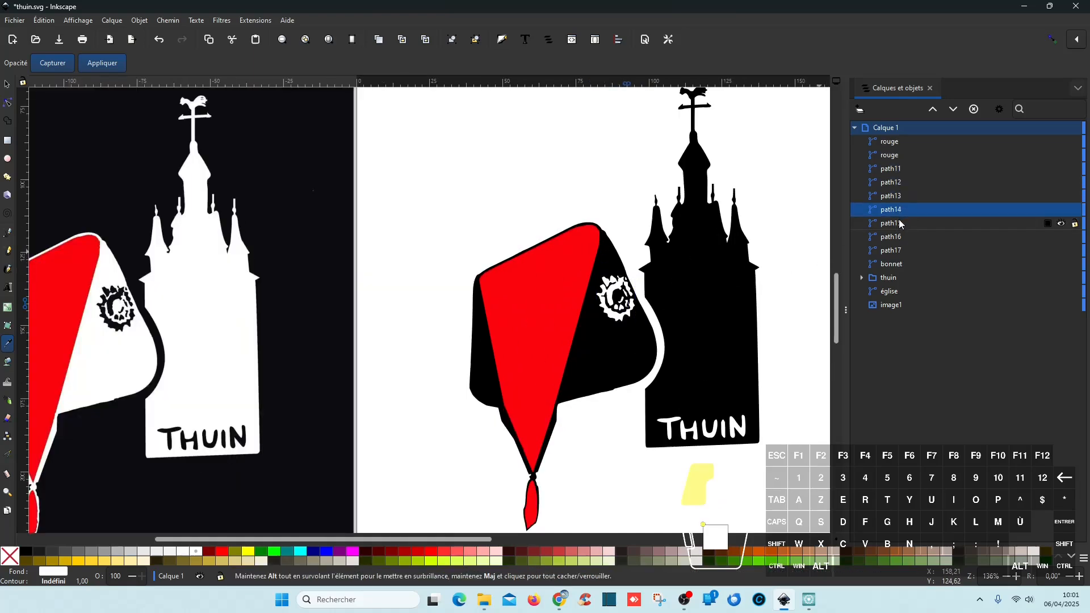
left_click(900, 224)
left_click(897, 237)
left_click(893, 252)
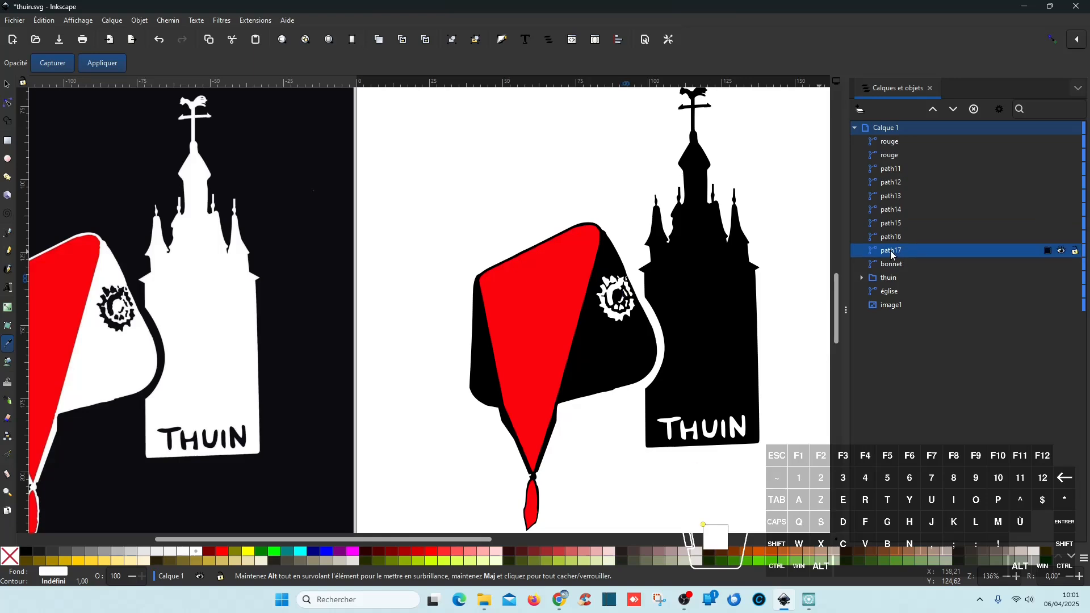
left_click(890, 168, "shift")
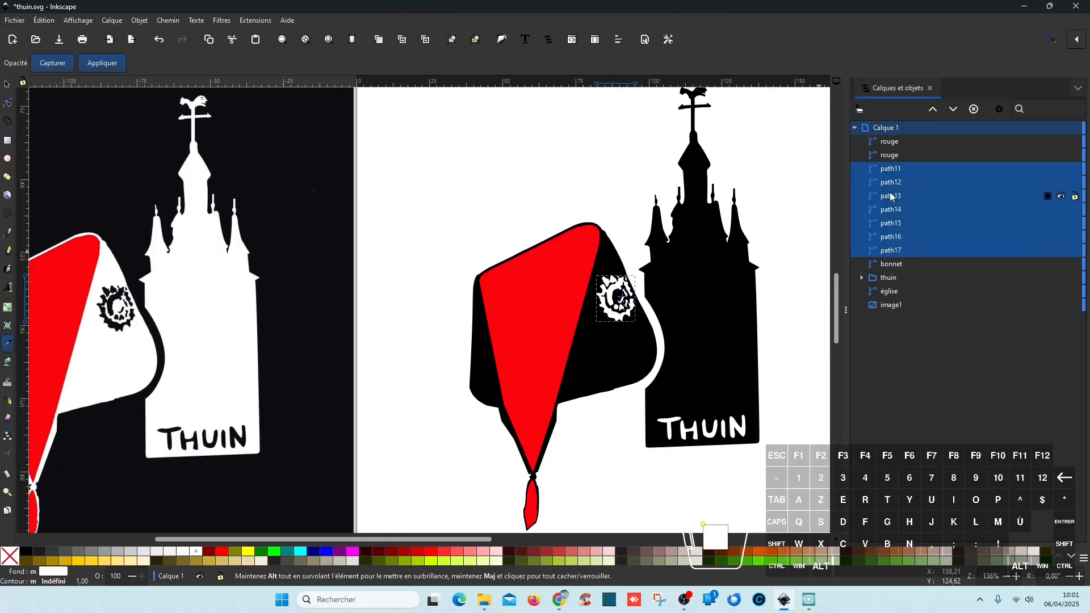
key("ctrl+g")
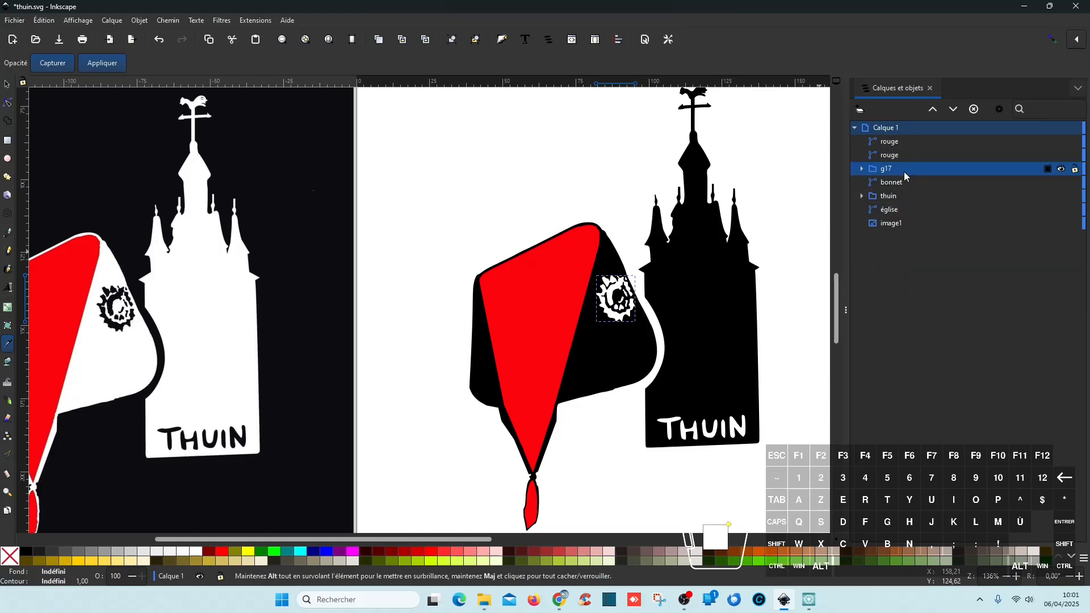
- Rename the emblem group as logo bonnet and save the drawing
double_click(905, 170)
type("logo b")
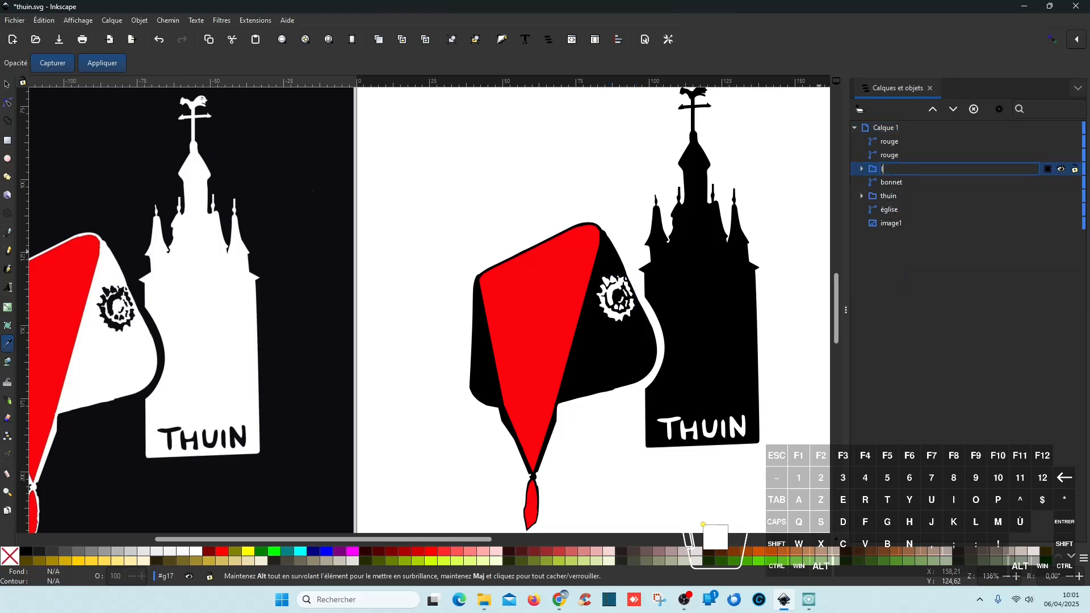
type("onnet")
key("Return")
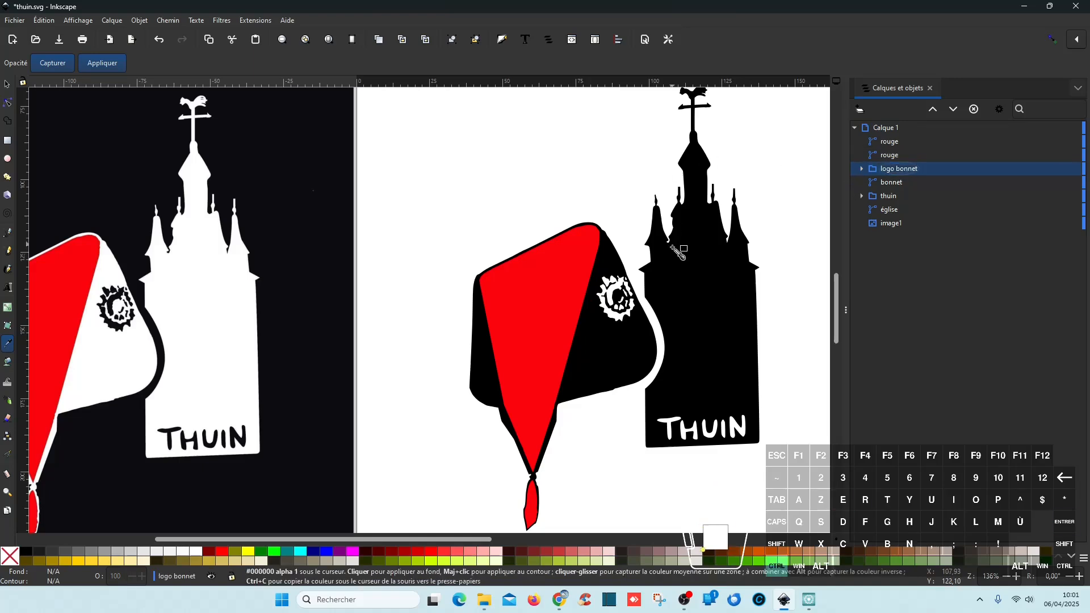
scroll(673, 259, "down", 2)
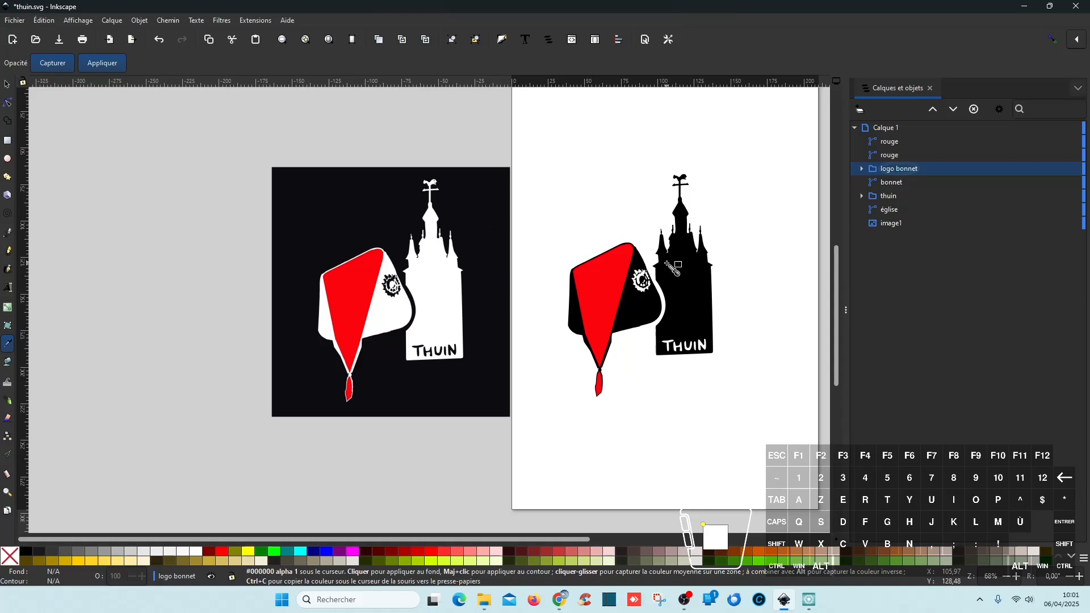
key("ctrl+s")
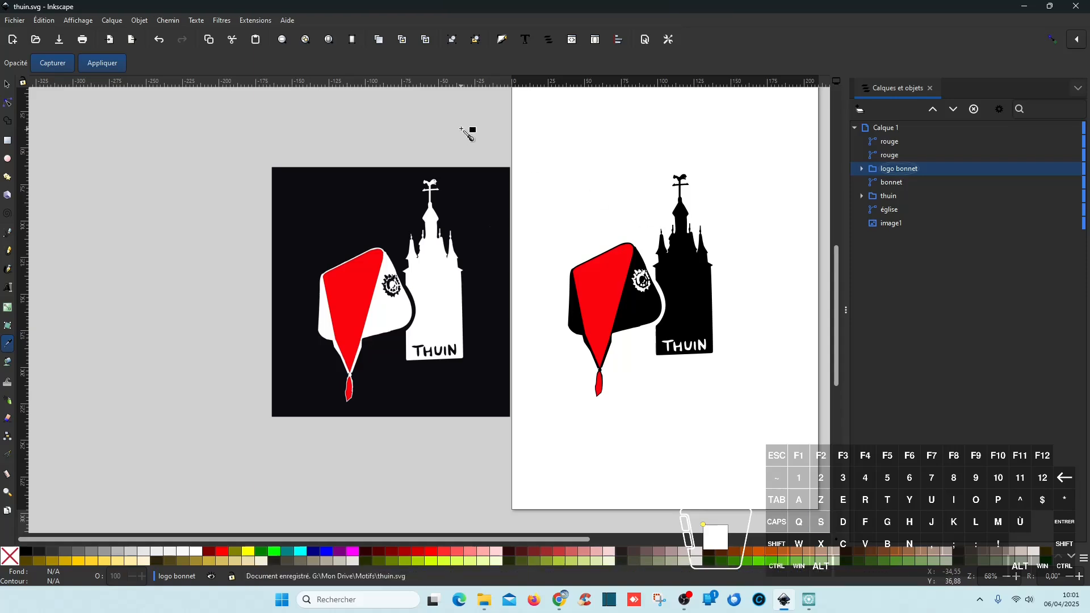
- Select all the traced artwork on the page, scale it proportionally to a width of 100 mm, and save the drawing
left_click(7, 85)
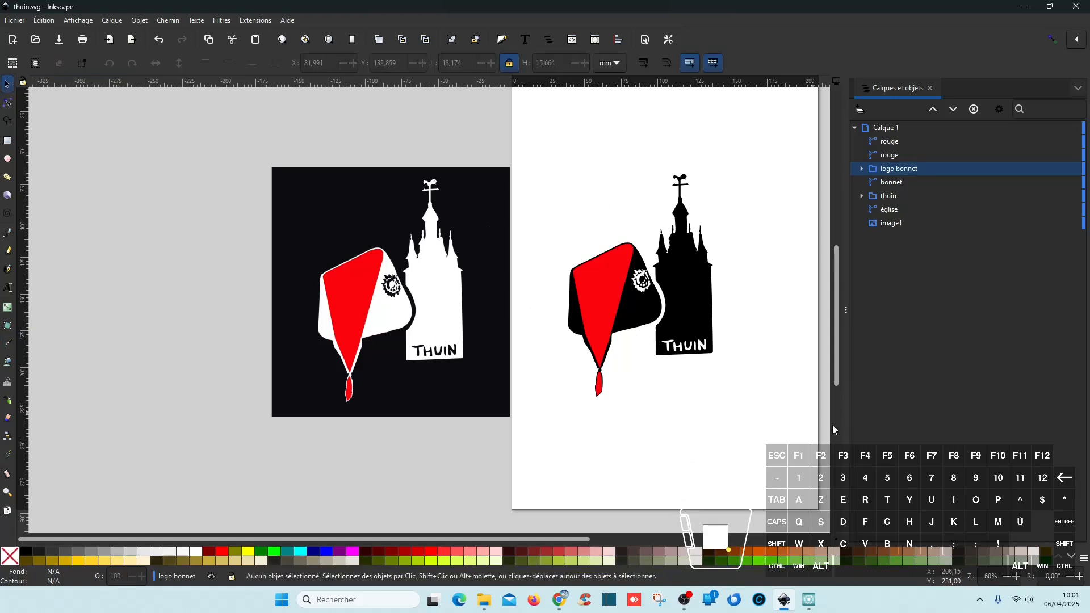
left_click_drag(800, 465, 518, 138)
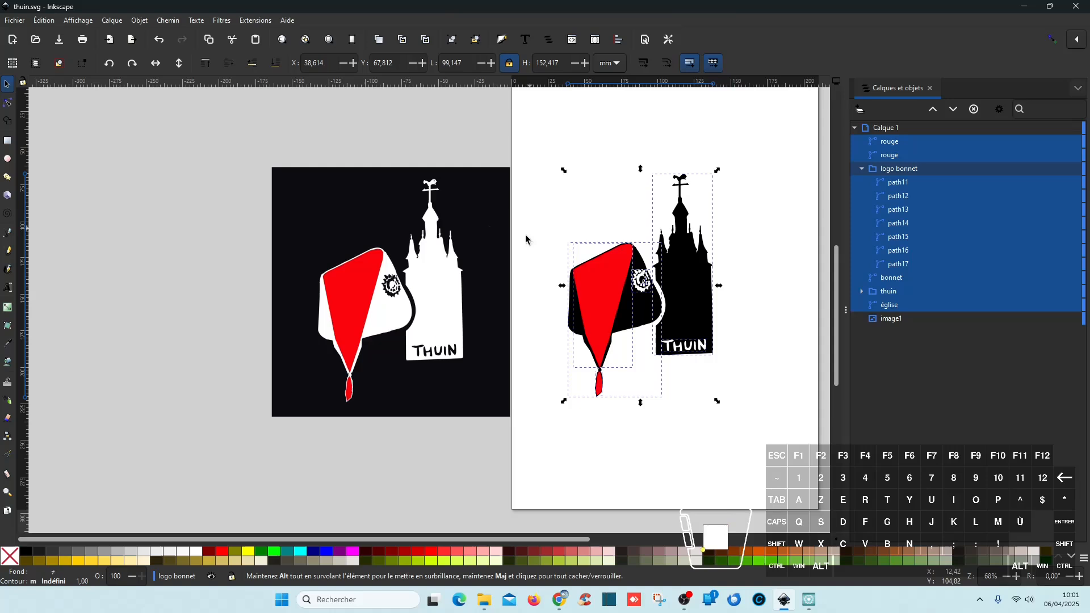
triple_click(466, 60)
type("100")
key("Return")
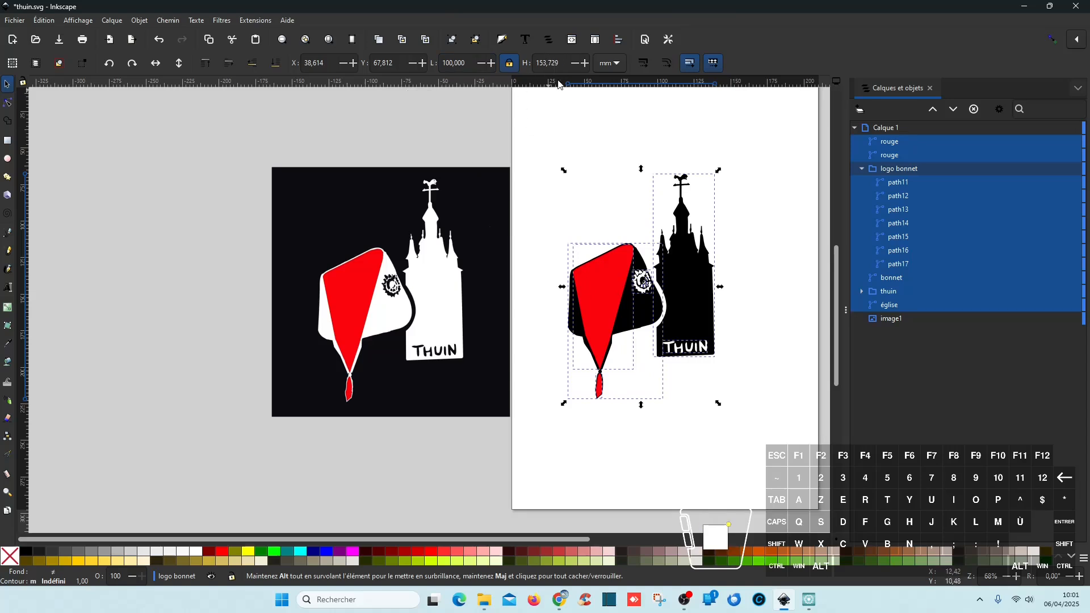
key("ctrl+s")
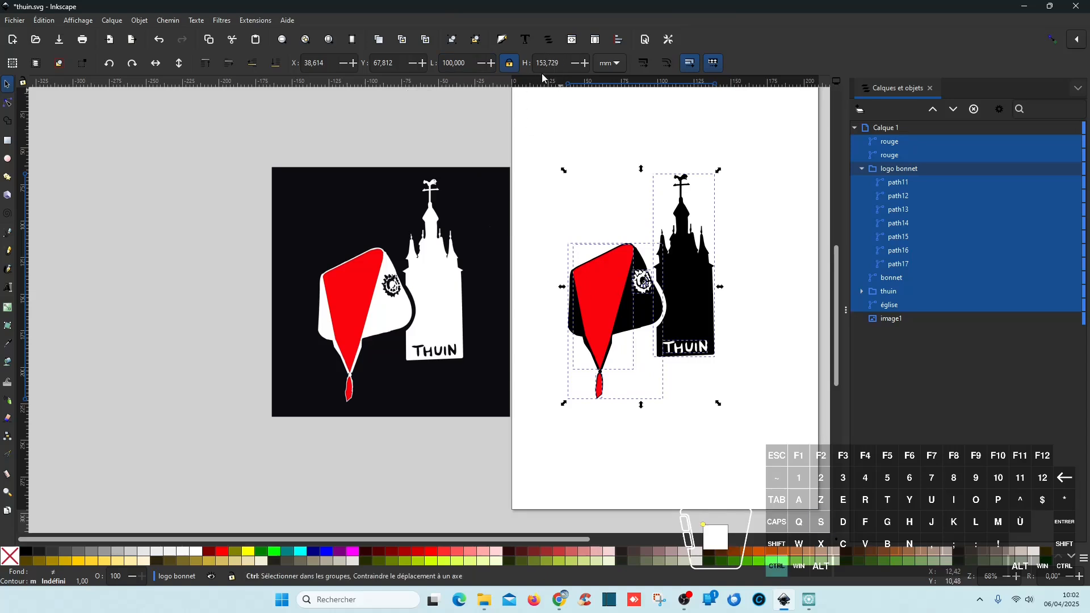
- Switch to Artistic Digitizer and open thuin.svg from the Motifs folder
left_click(1024, 7)
left_click(808, 599)
left_click(61, 283)
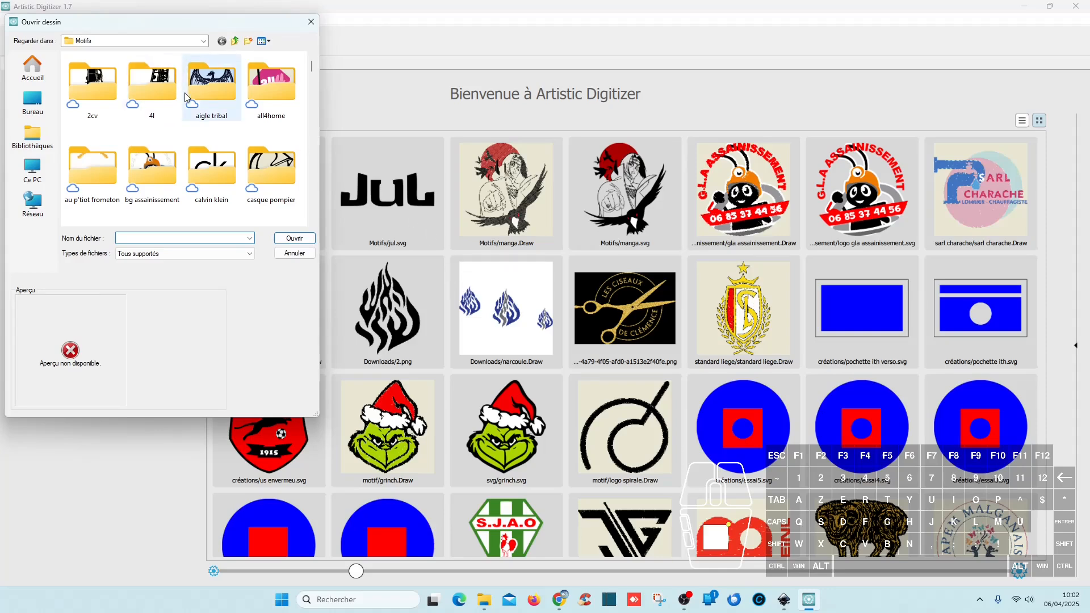
scroll(182, 93, "down", 15)
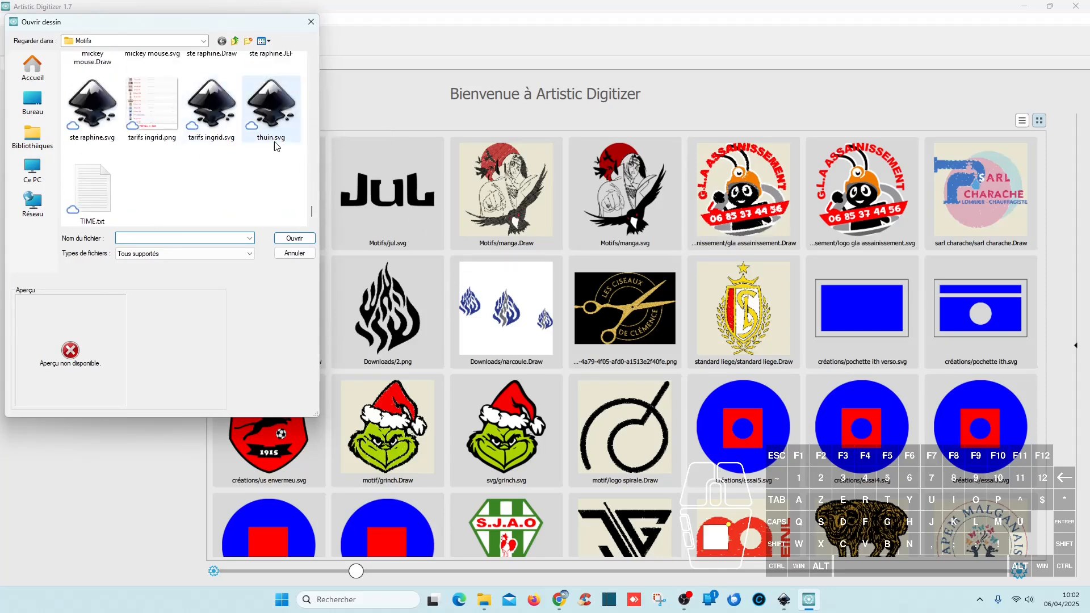
double_click(259, 111)
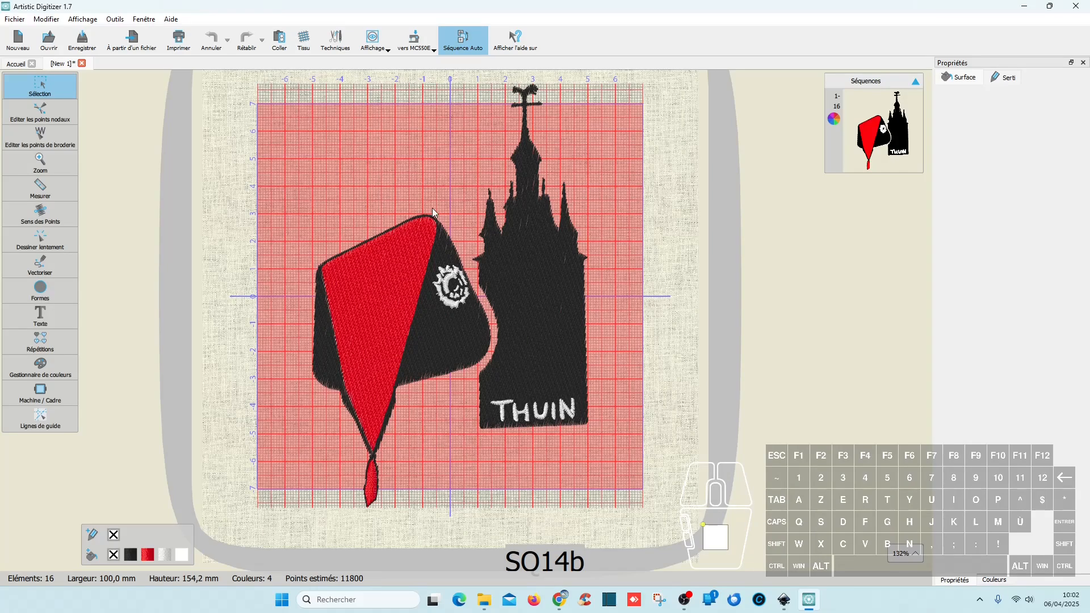
- Change the embroidery frame of the Janome MC550E to SQ20b, 200x200 mm, and return to the selection tool
left_click(418, 40)
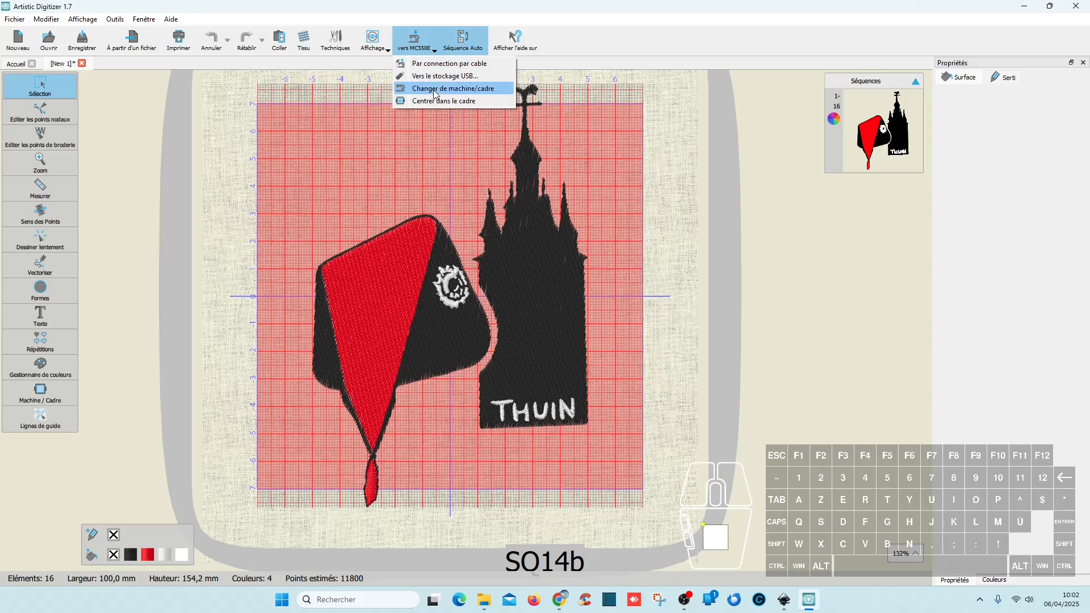
left_click(437, 93)
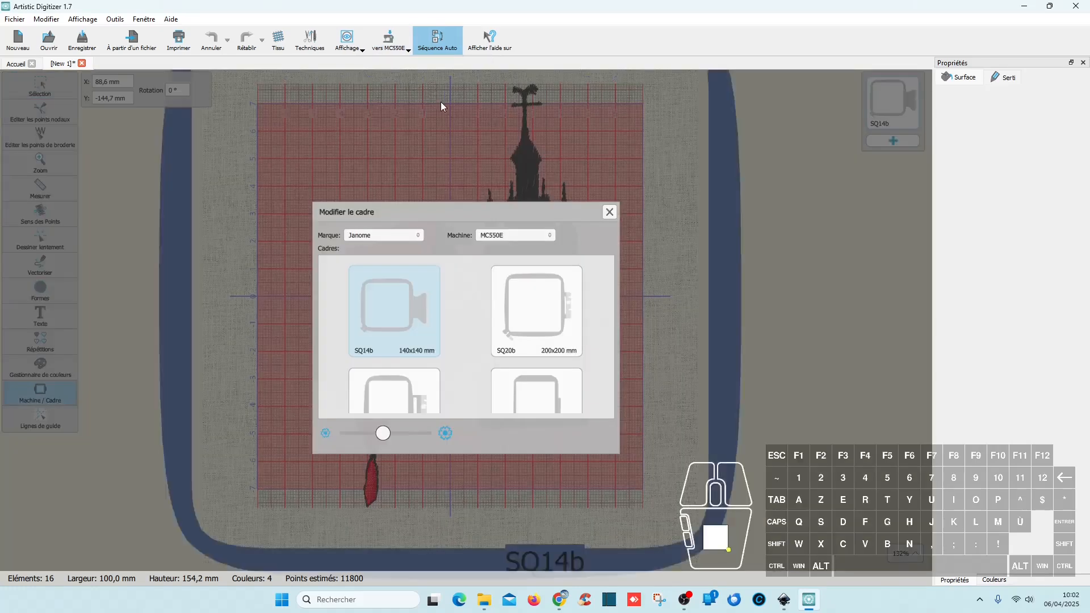
left_click(521, 333)
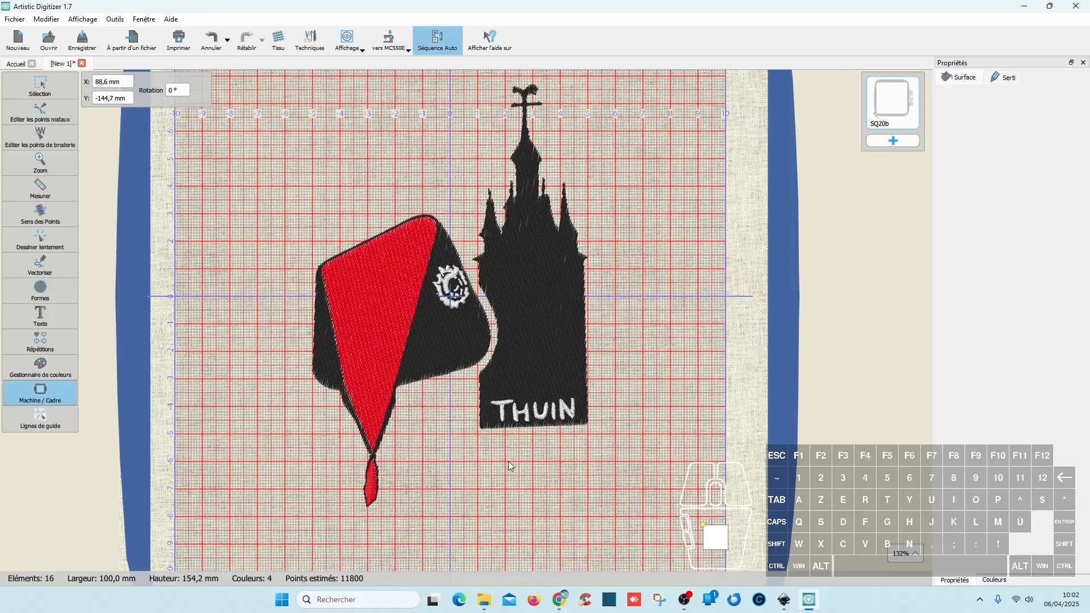
left_click(40, 86)
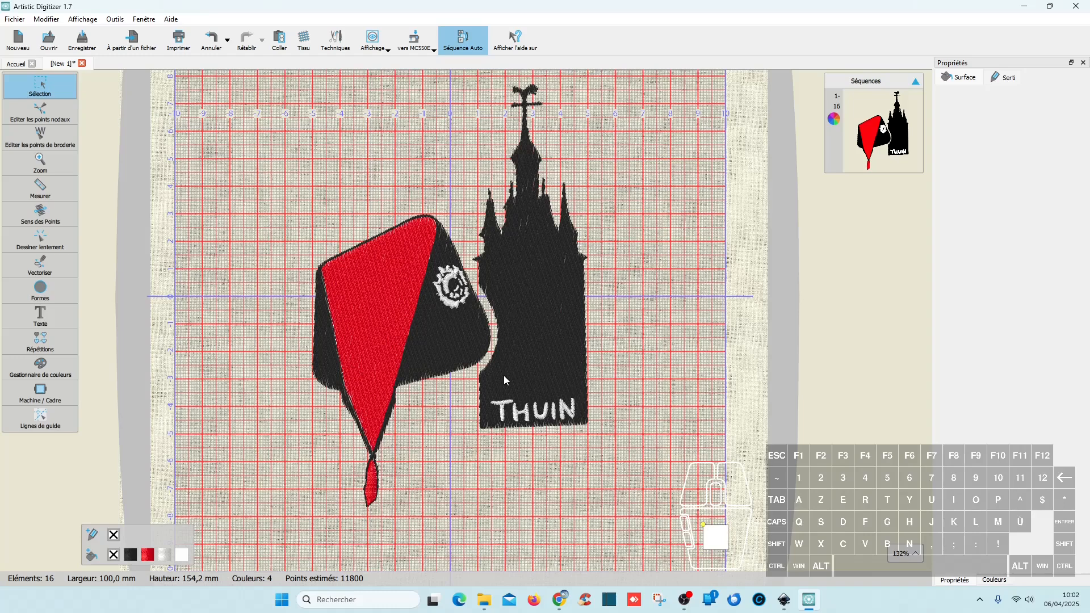
- Set the surface stitch of the red tassel to Remplissage and inspect the stitches around the cap's tip
left_click(371, 487)
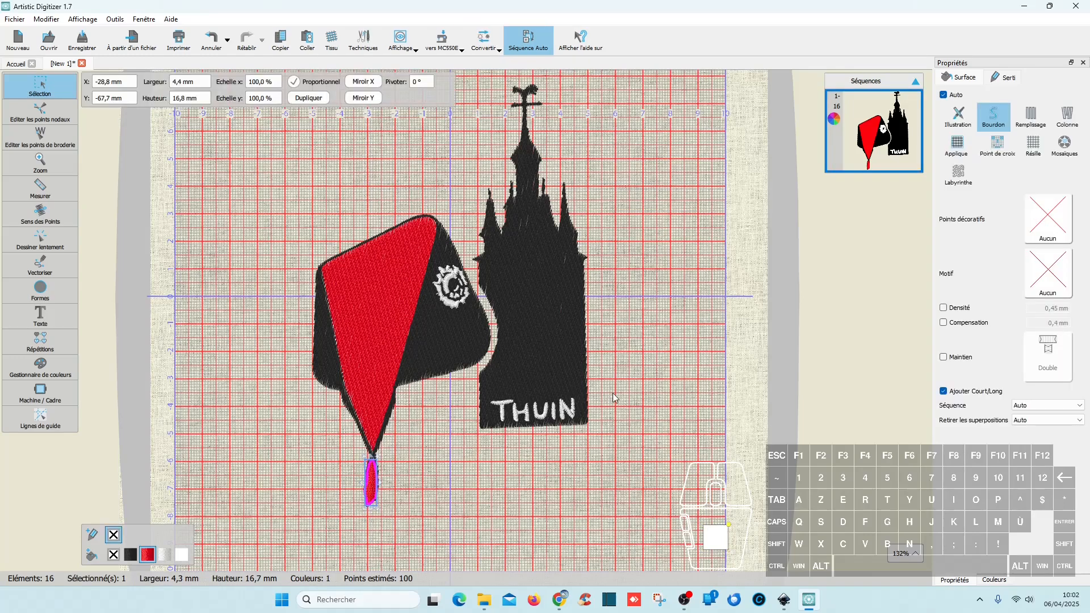
left_click(1031, 116)
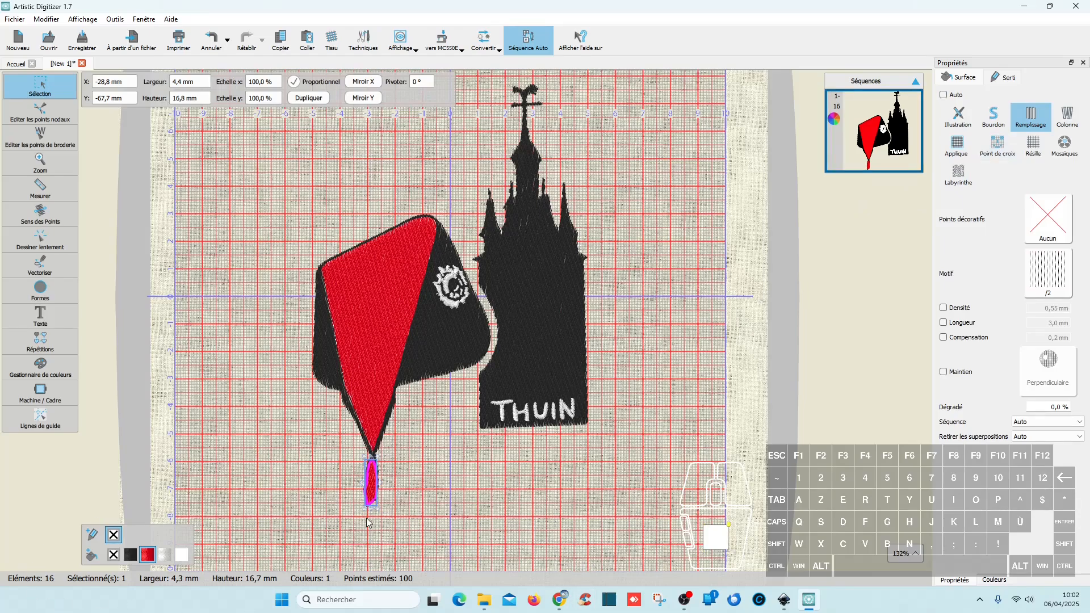
left_click(464, 506)
scroll(373, 487, "up", 5)
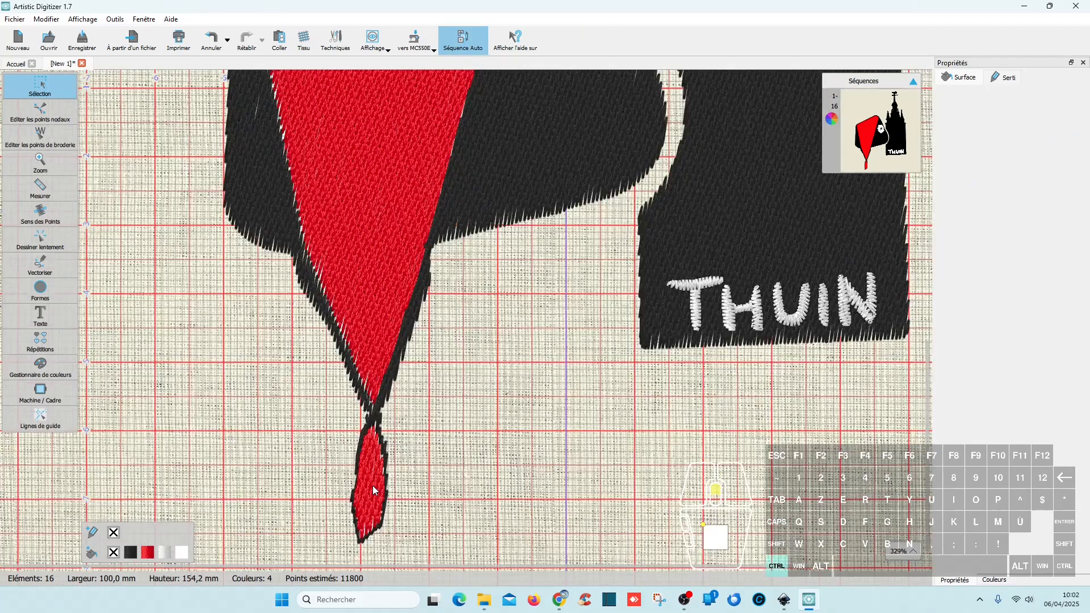
scroll(373, 490, "up", 1)
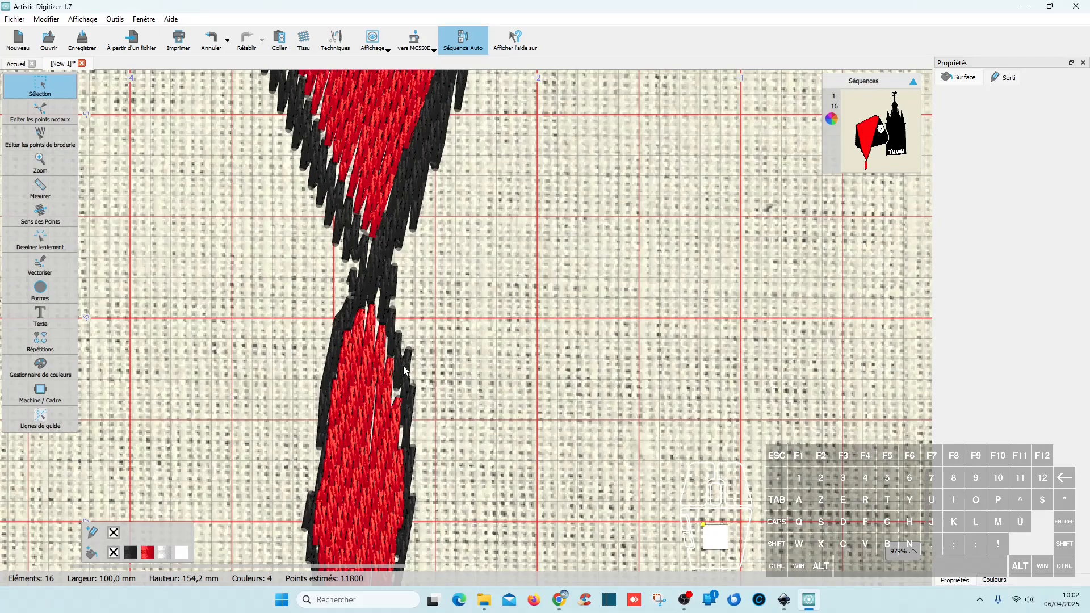
scroll(427, 443, "down", 4)
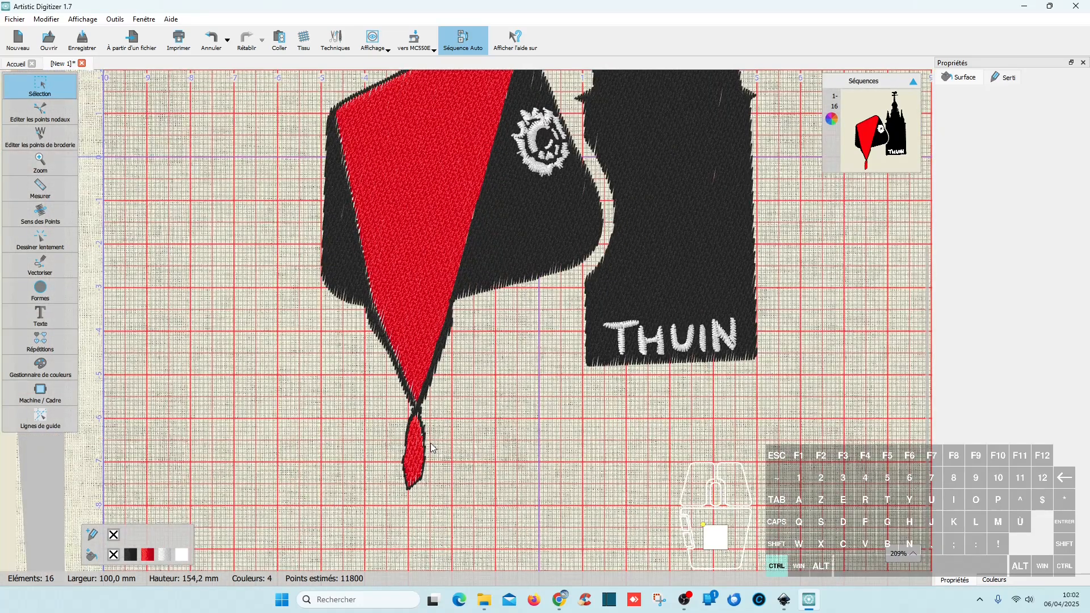
- Switch to Inkscape, clear the selection of the artwork around the tassel, and collapse the logo bonnet group
left_click(784, 600)
scroll(603, 378, "up", 8)
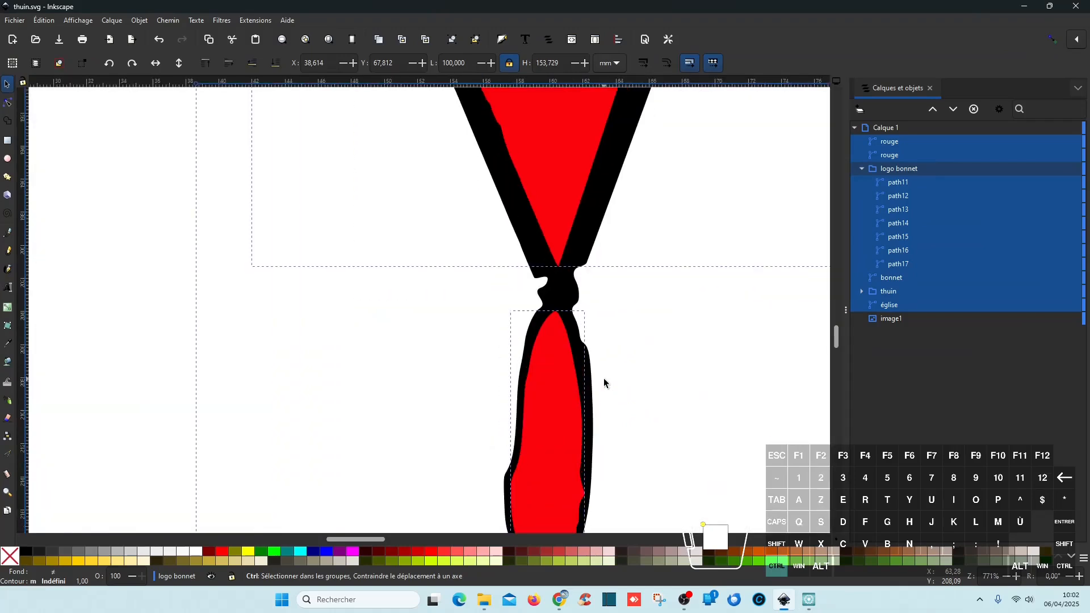
scroll(623, 407, "down", 3)
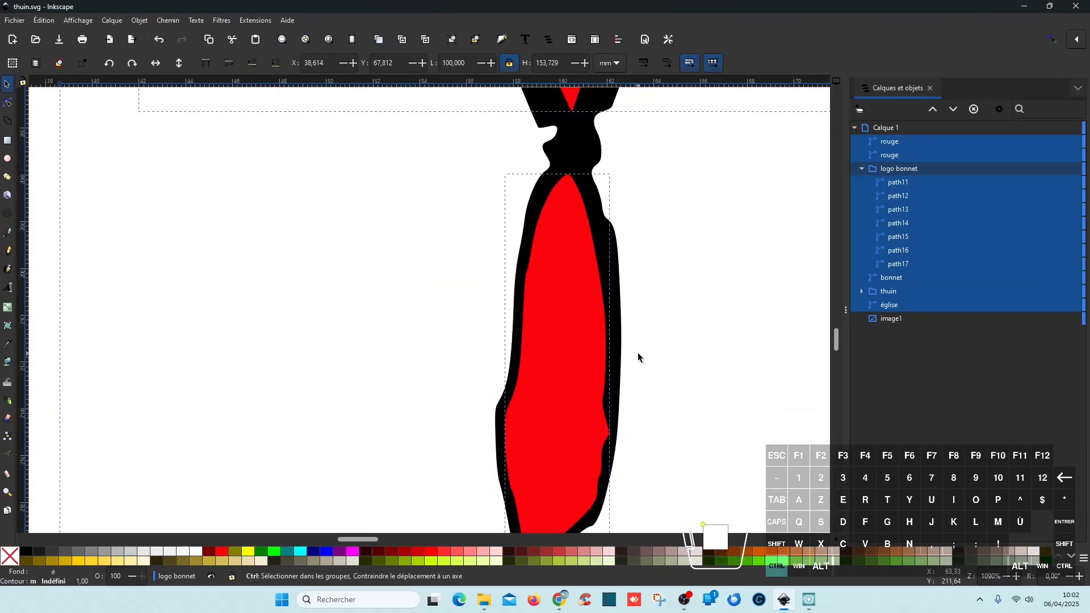
scroll(638, 358, "down", 1)
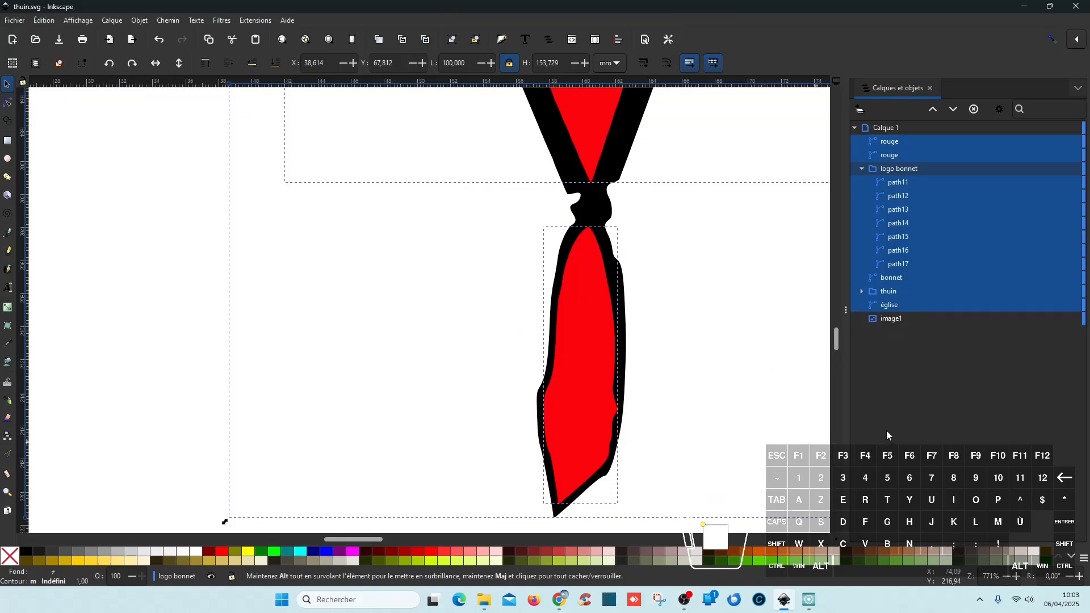
left_click(688, 362)
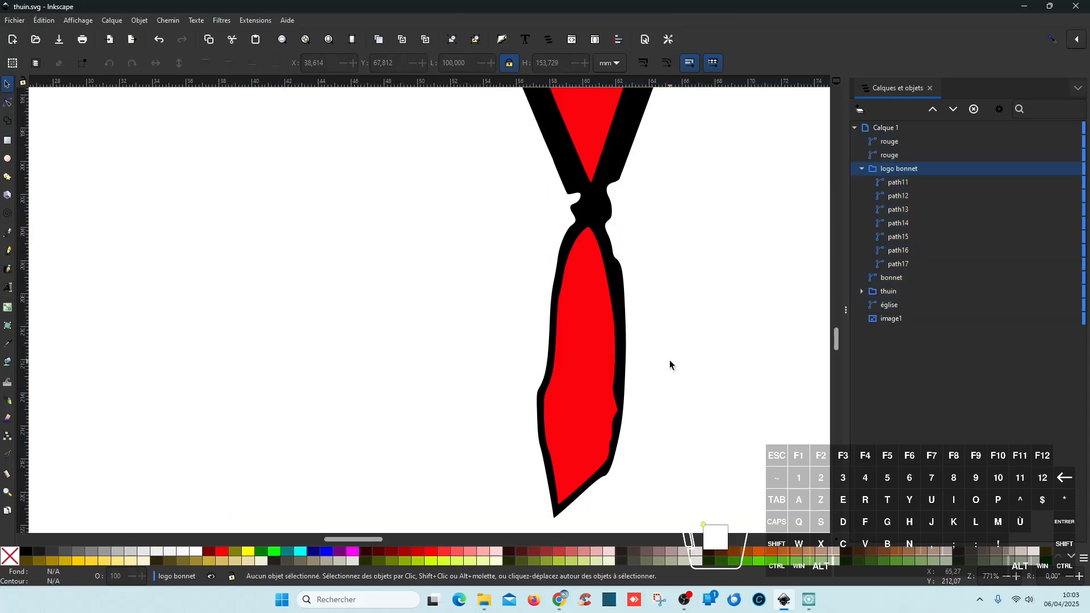
left_click(862, 168)
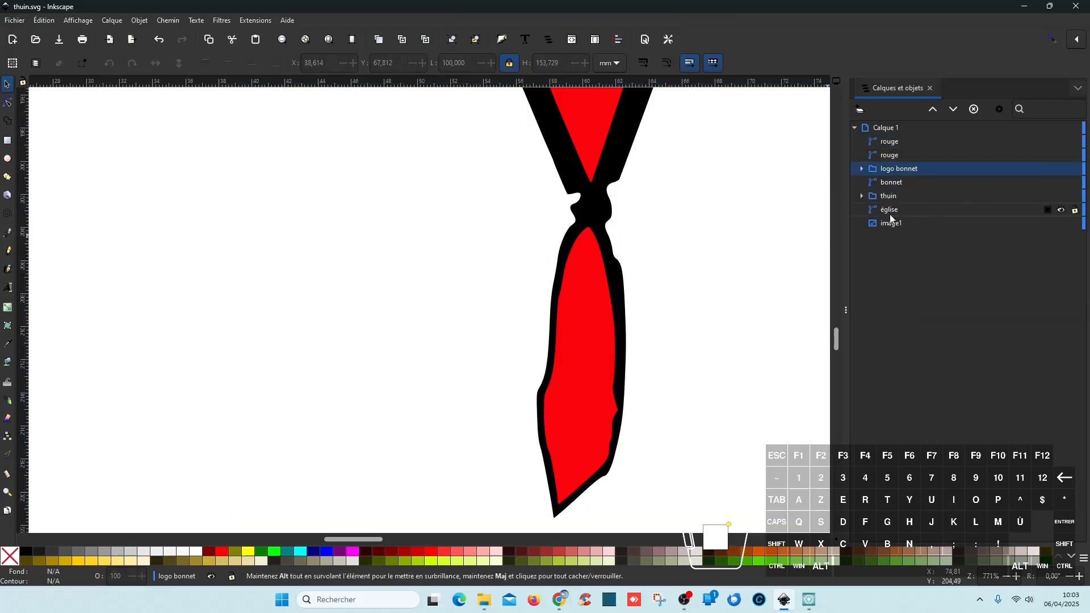
- Widen the tassel's black outline by moving the bonnet path's nodes along its left edge about 0.3 mm outward
left_click(897, 186)
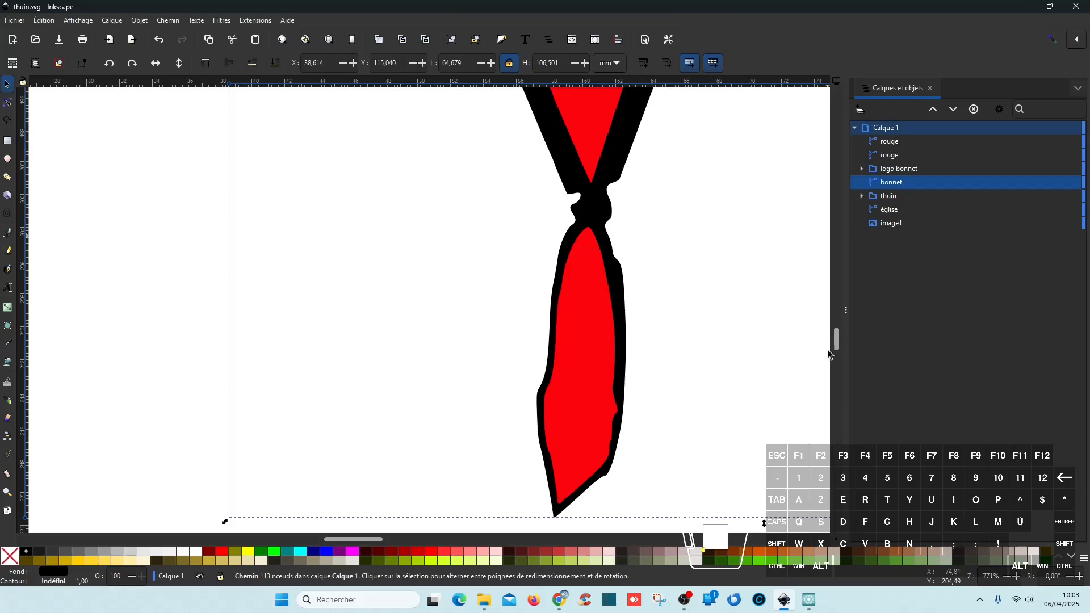
left_click(8, 104)
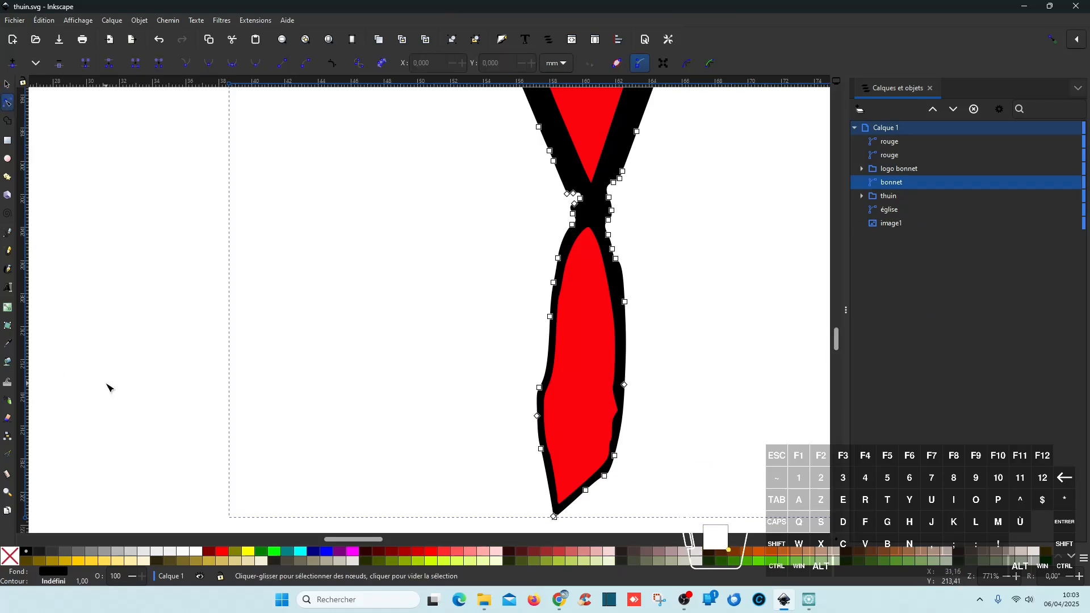
left_click_drag(495, 243, 566, 488)
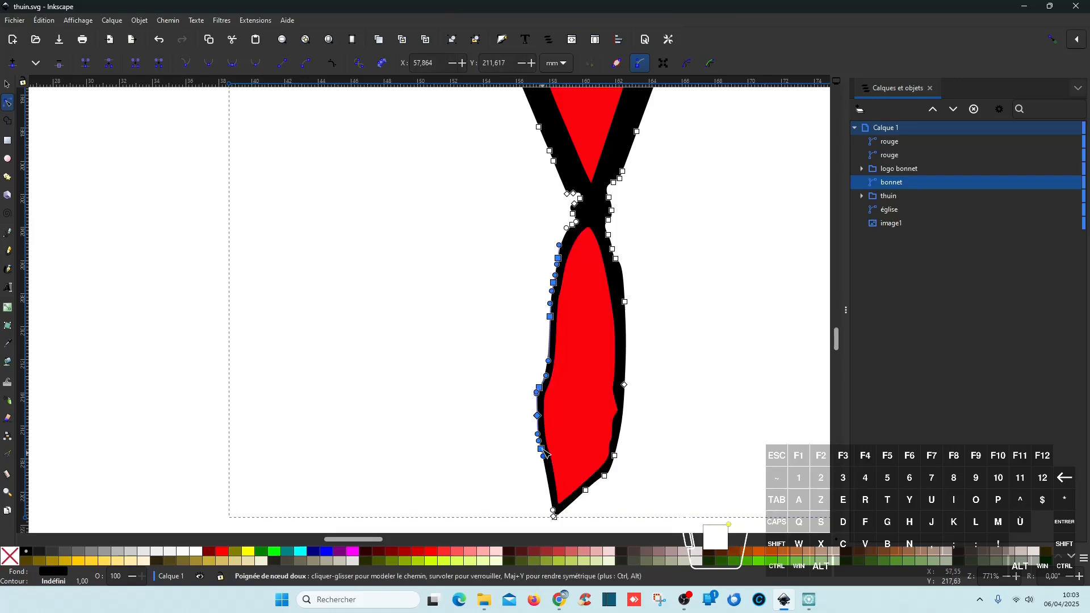
left_click_drag(539, 419, 536, 420)
left_click(676, 445)
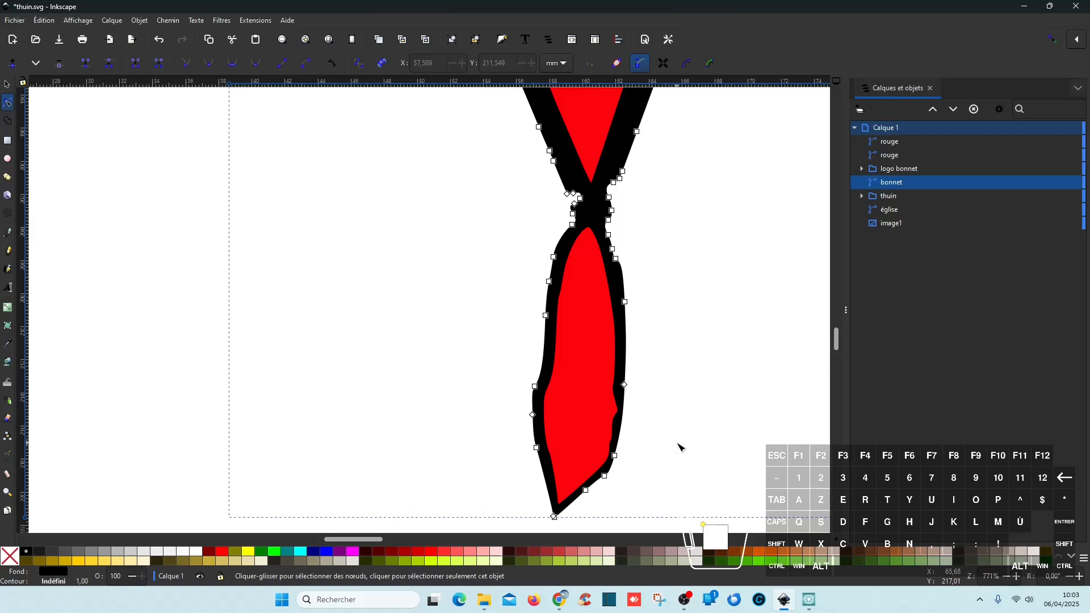
- Delete the three nodes that form the bump on the right edge of the red tassel path
scroll(630, 428, "up", 5)
scroll(639, 420, "down", 3)
scroll(632, 431, "down", 1)
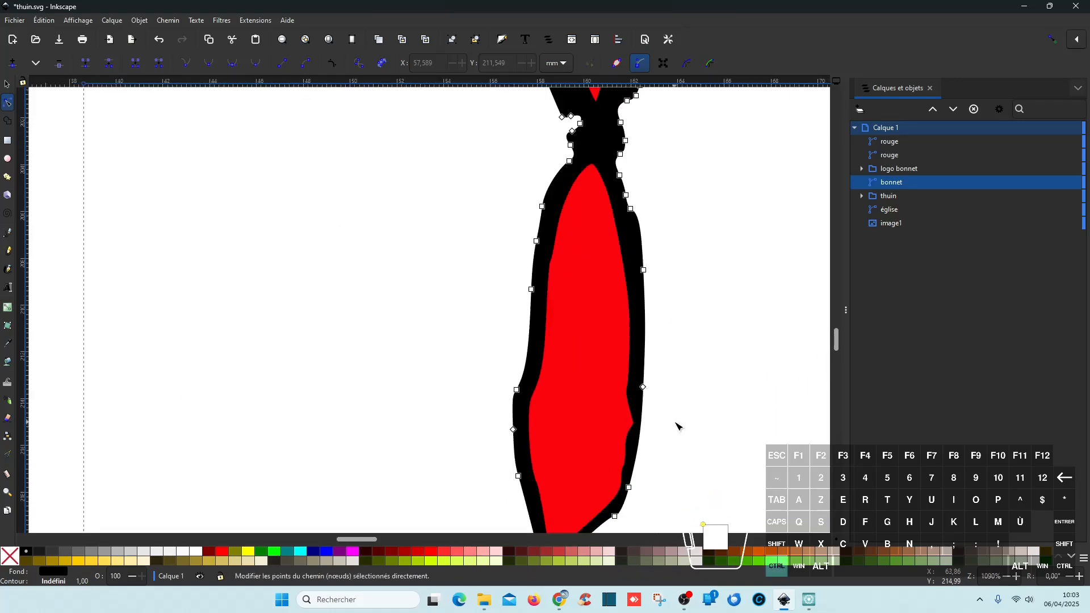
left_click(597, 397)
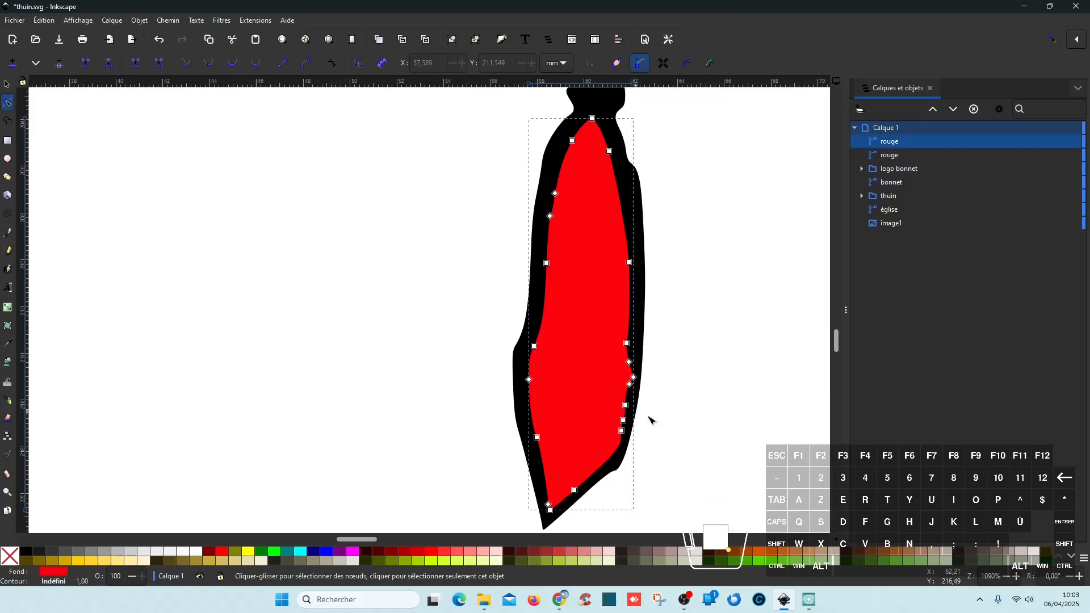
scroll(658, 395, "up", 2)
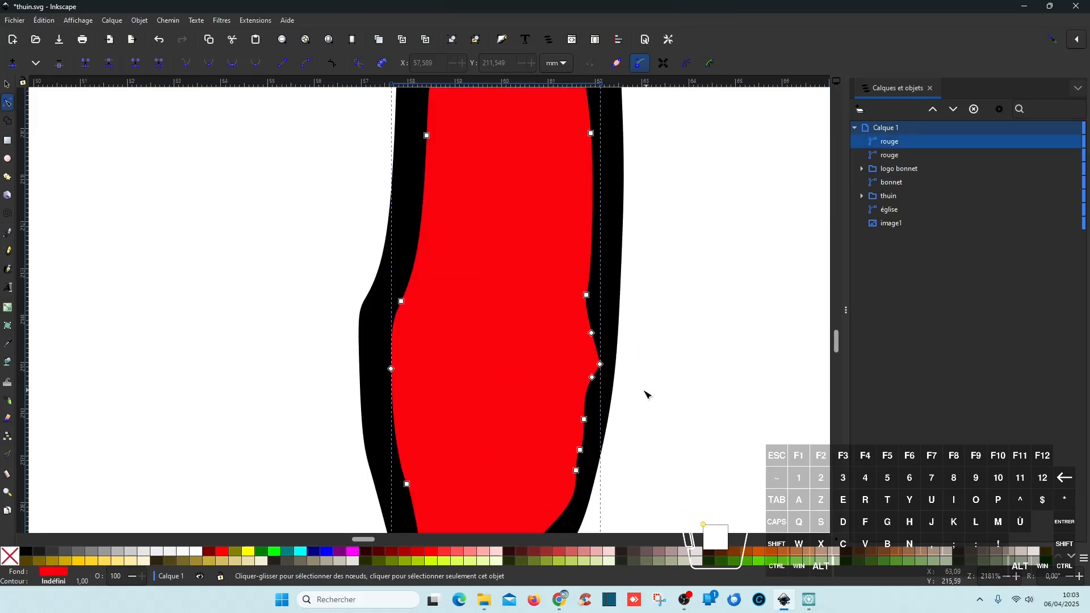
left_click_drag(654, 391, 583, 327)
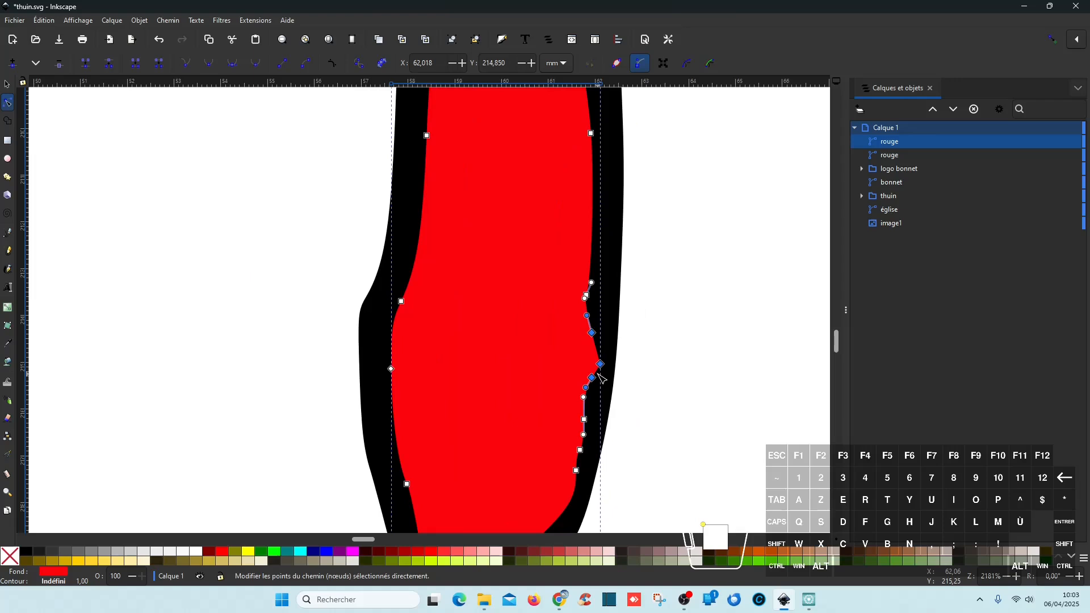
key("Delete")
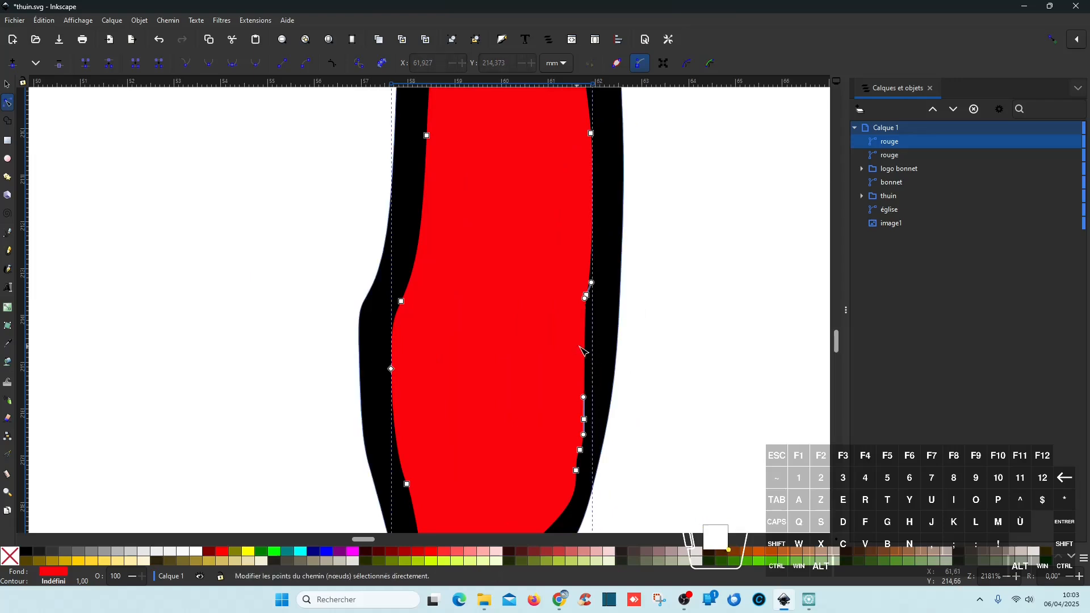
- Move the node above the removed bump about 0.17 mm outward to straighten the red tassel's right edge, then clear the selection
mouse_move(583, 311)
left_mouse_down()
mouse_move(590, 316)
mouse_move(597, 299)
left_mouse_up()
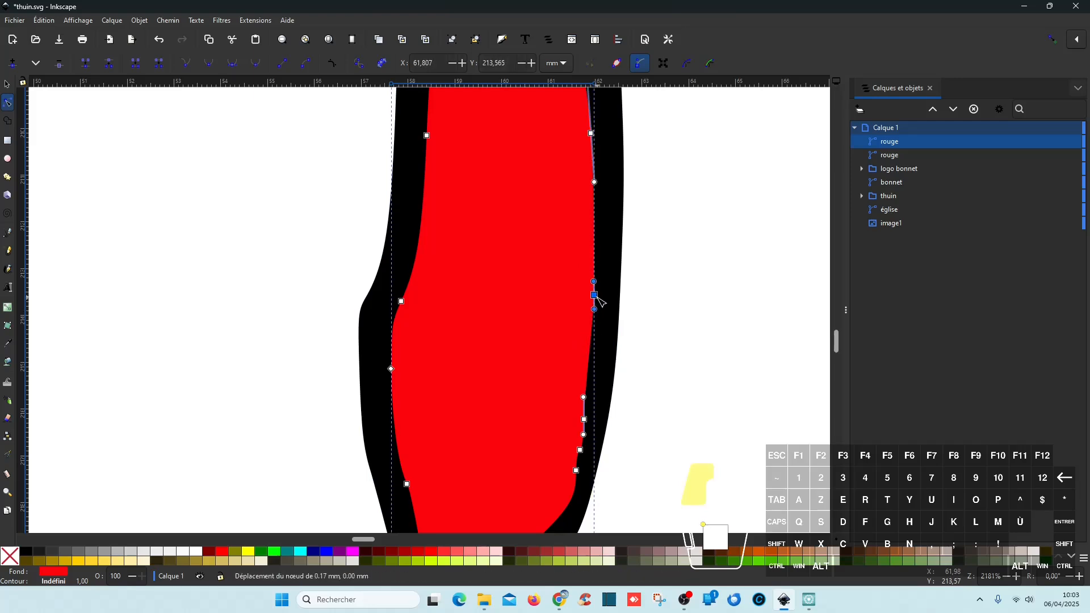
key("Escape")
scroll(720, 399, "down", 4)
scroll(720, 399, "down", 2)
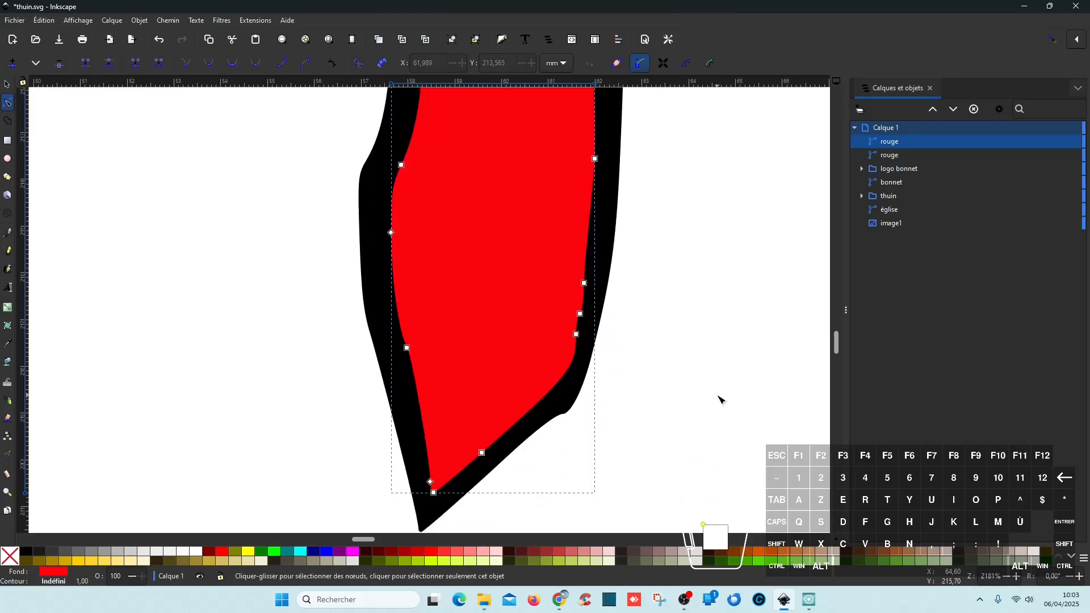
scroll(720, 399, "up", 15)
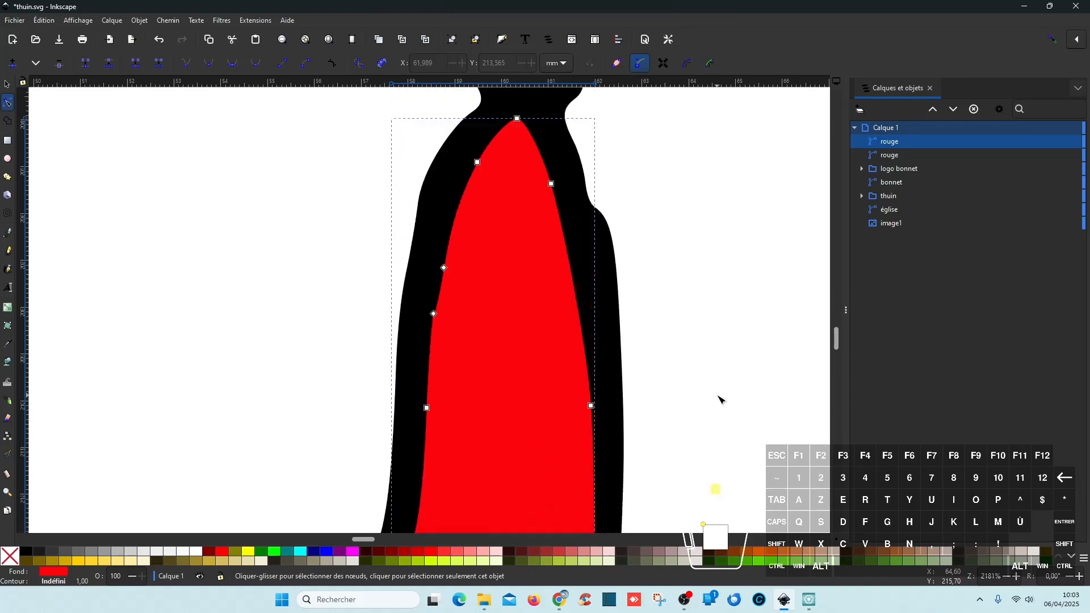
scroll(720, 399, "down", 4)
left_click(737, 401)
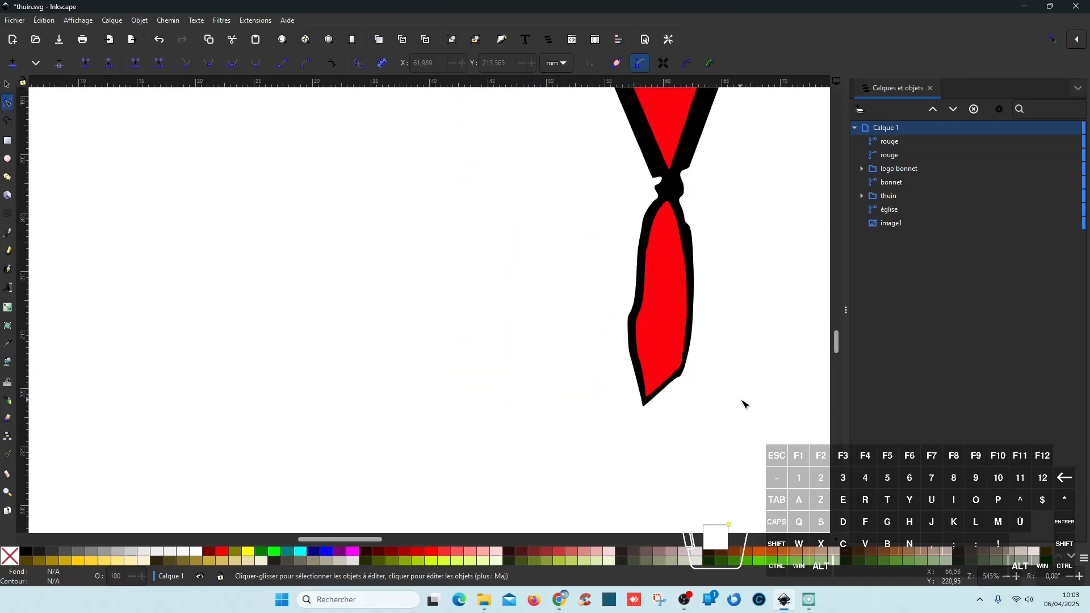
- Try to reshape the red tassel's lower right curve by shortening the handle of the node near its tip
scroll(703, 374, "up", 3)
left_click(655, 338)
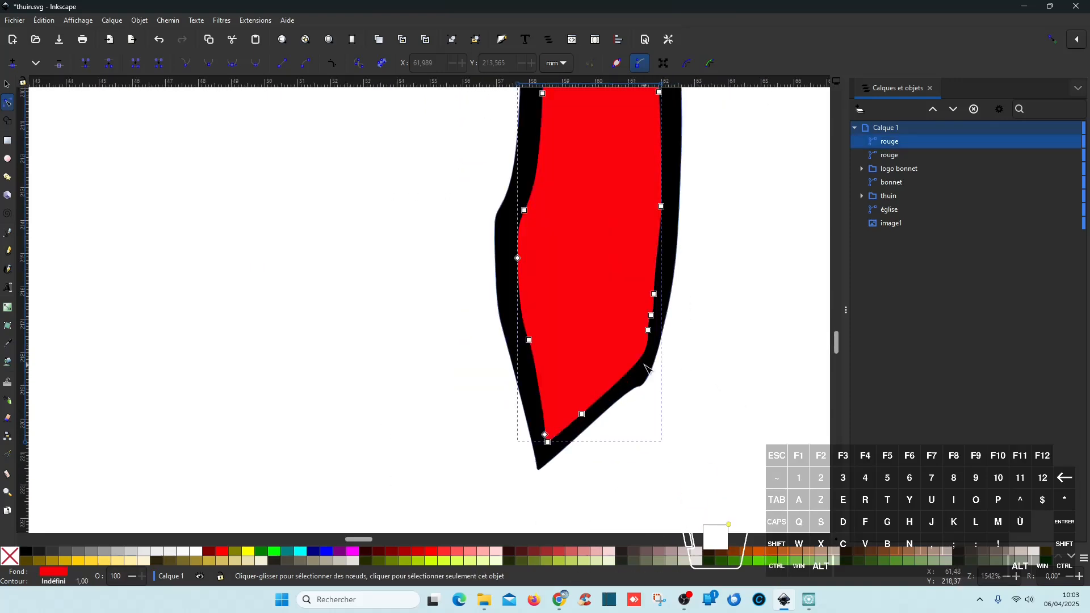
left_click(648, 329)
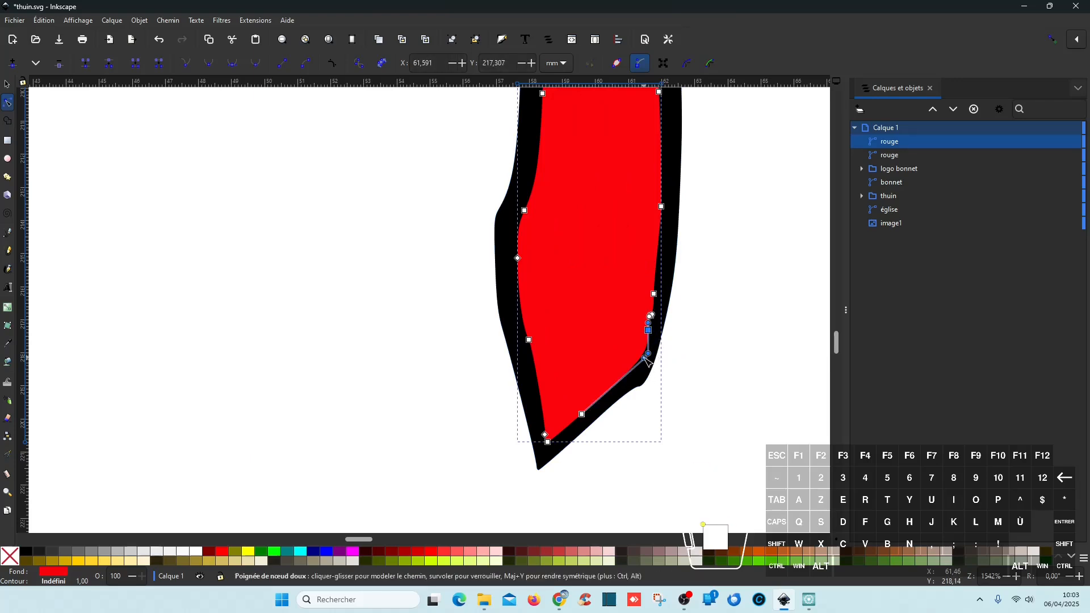
left_click_drag(645, 359, 603, 408)
left_click_drag(647, 483, 567, 402)
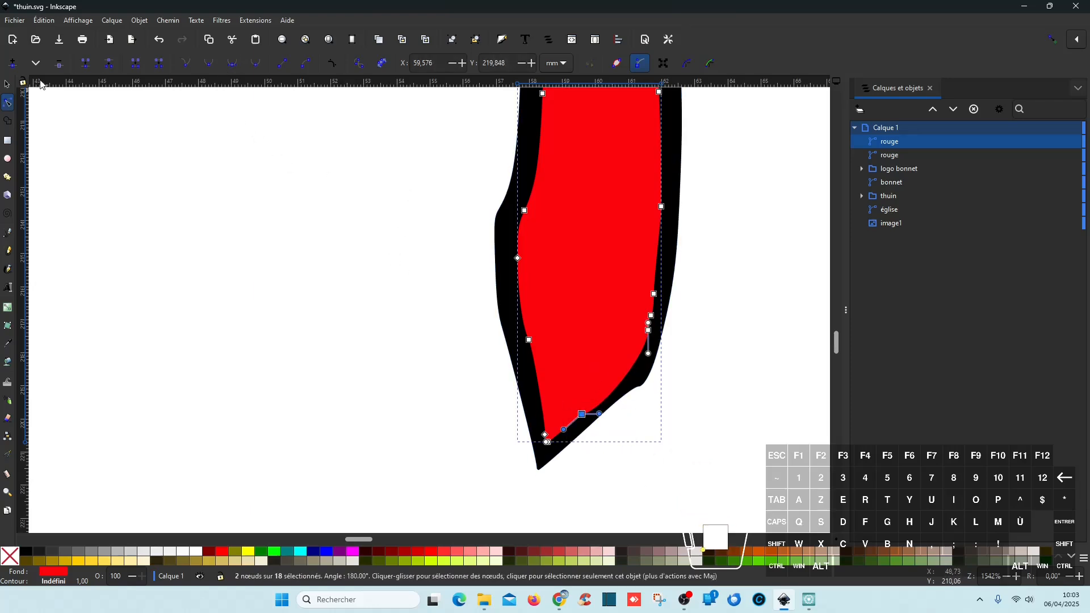
- Make the node on the red tassel's slanted bottom edge auto-smooth and adjust both its handles to follow the black outline
left_click(9, 85)
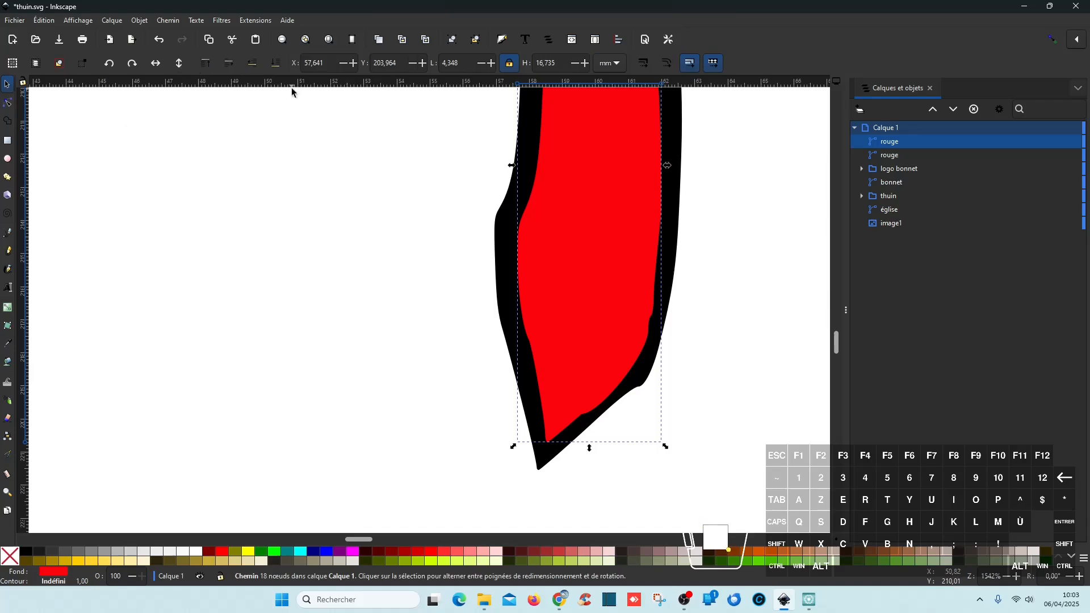
left_click(8, 103)
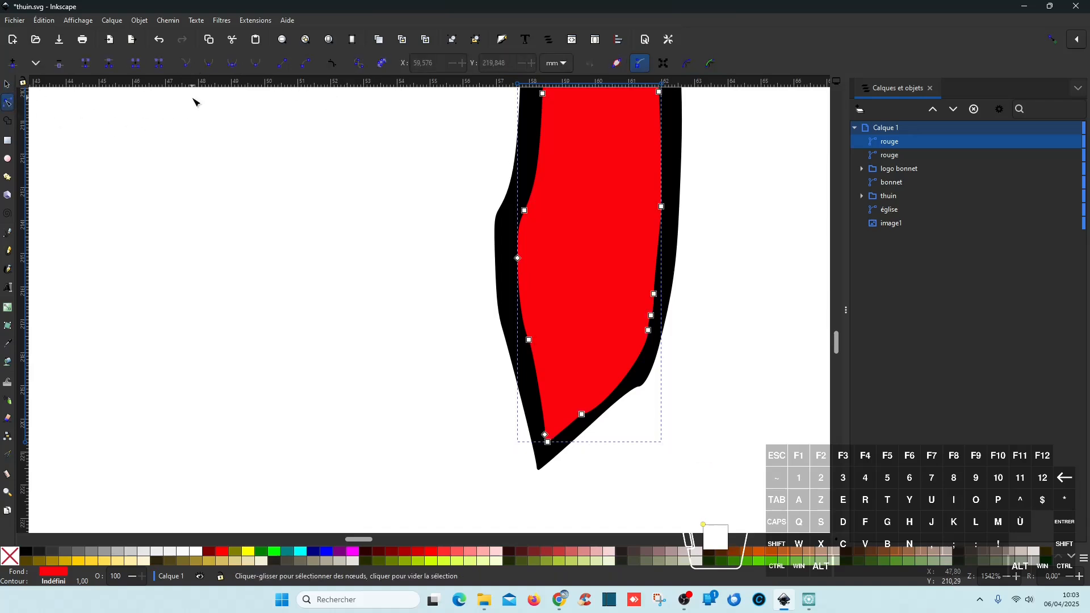
left_click(257, 64)
left_click_drag(660, 402, 578, 400)
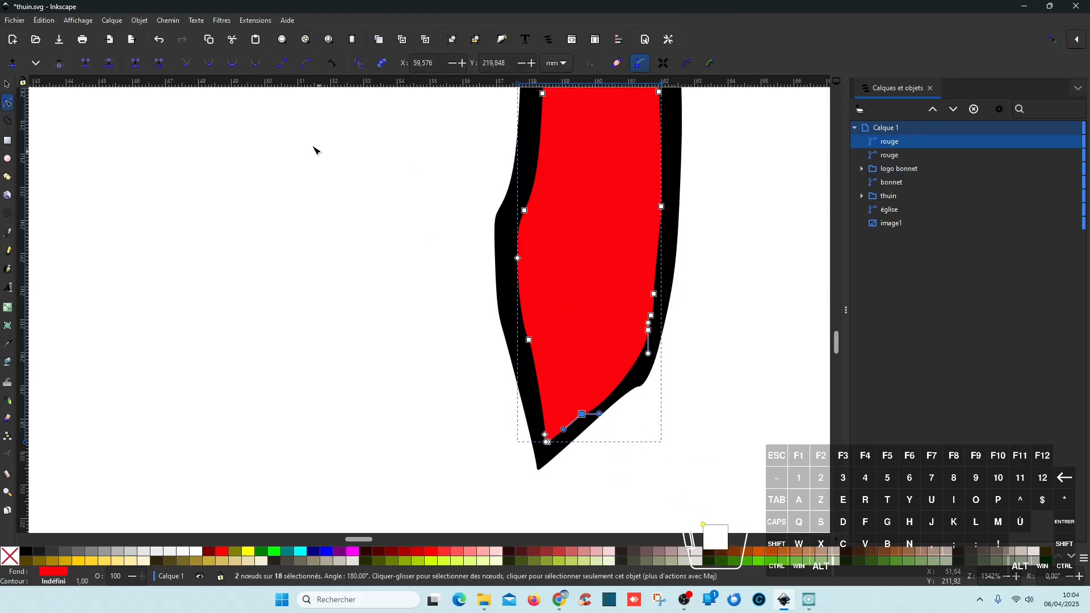
left_click(256, 64)
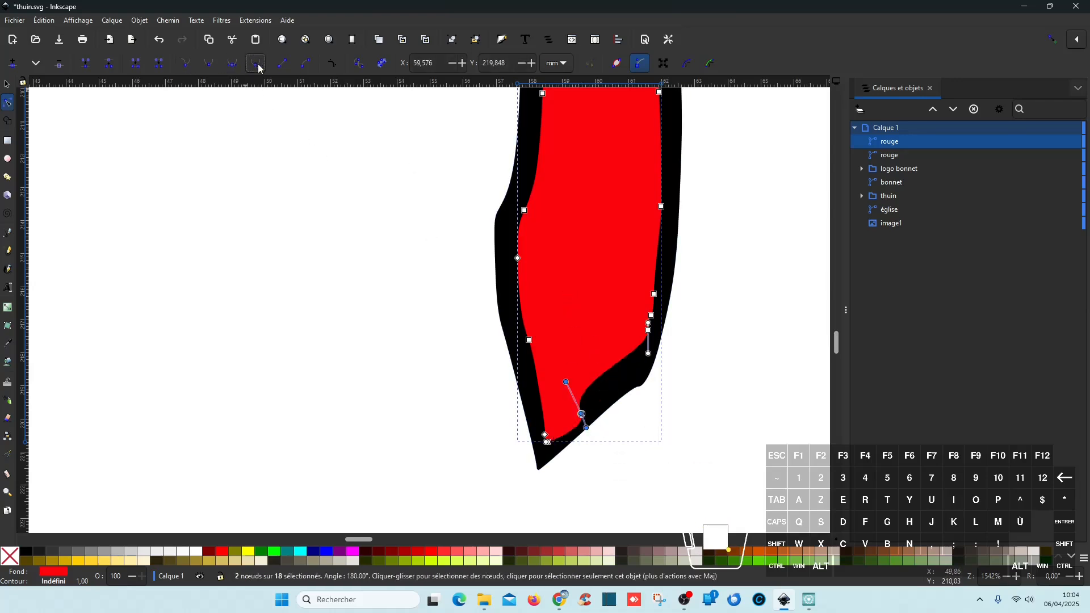
left_click_drag(565, 382, 623, 385)
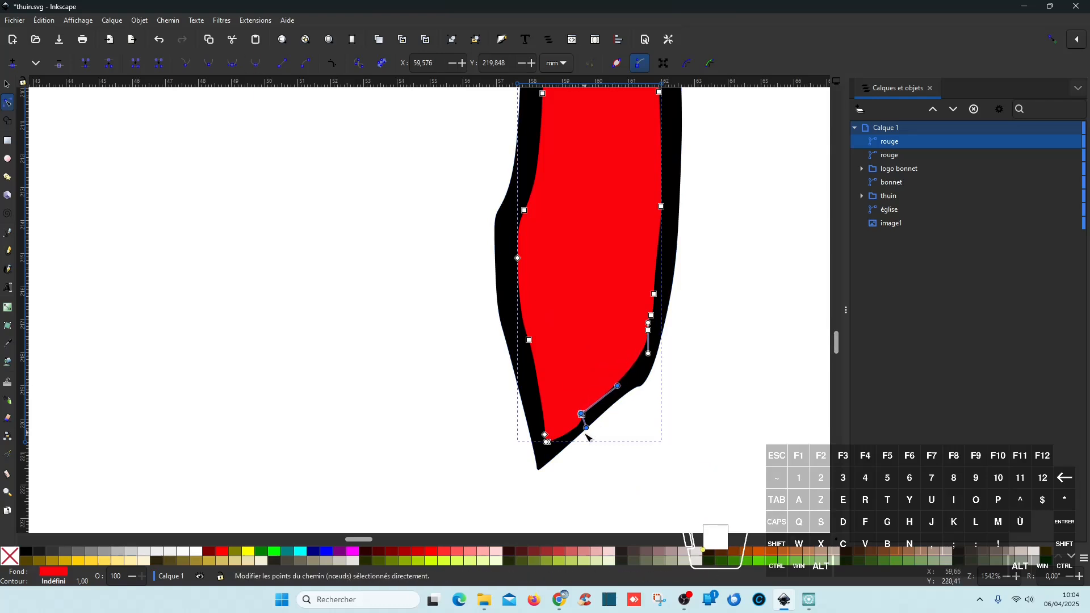
left_click_drag(586, 428, 572, 423)
left_click_drag(618, 386, 617, 382)
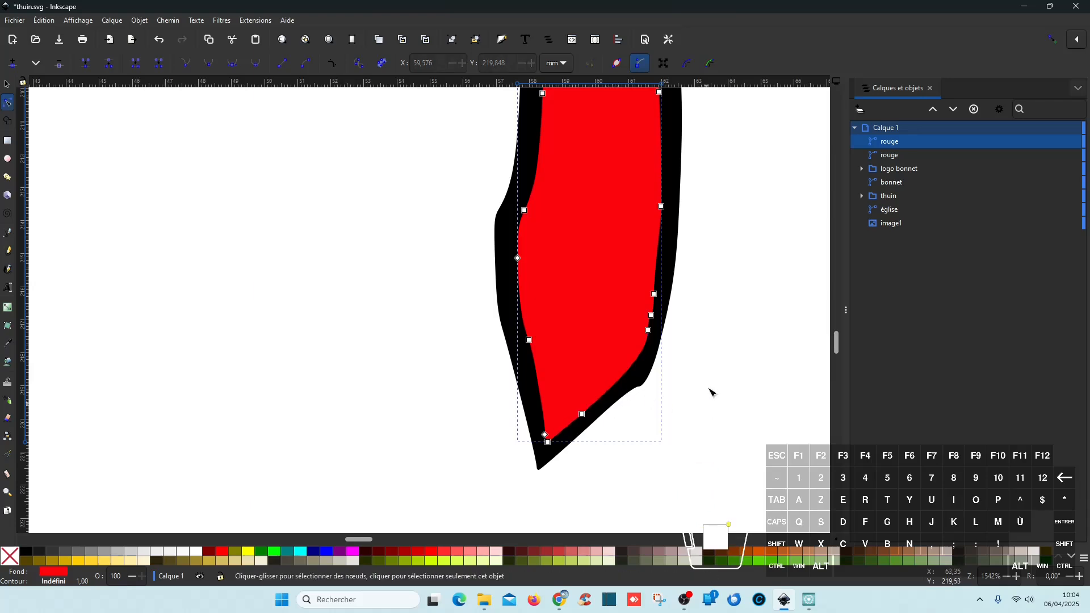
left_click(729, 352)
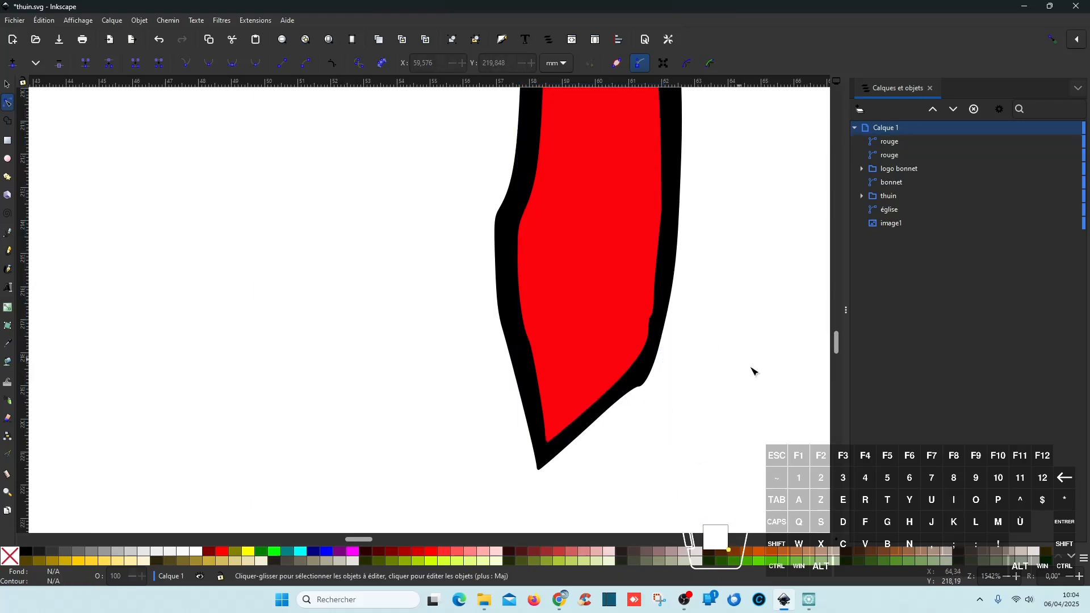
- Smooth the bonnet outline at the tassel's lower right corner by tilting the corner node's handle and nudging the node, then save the drawing
left_click(647, 384)
left_click(640, 387)
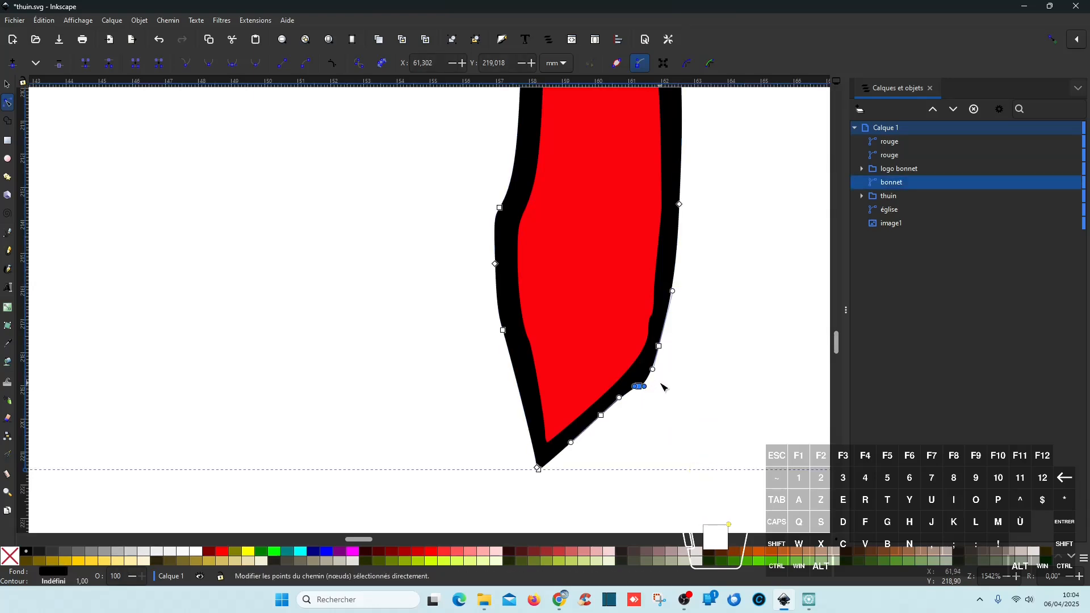
left_click_drag(648, 386, 648, 379)
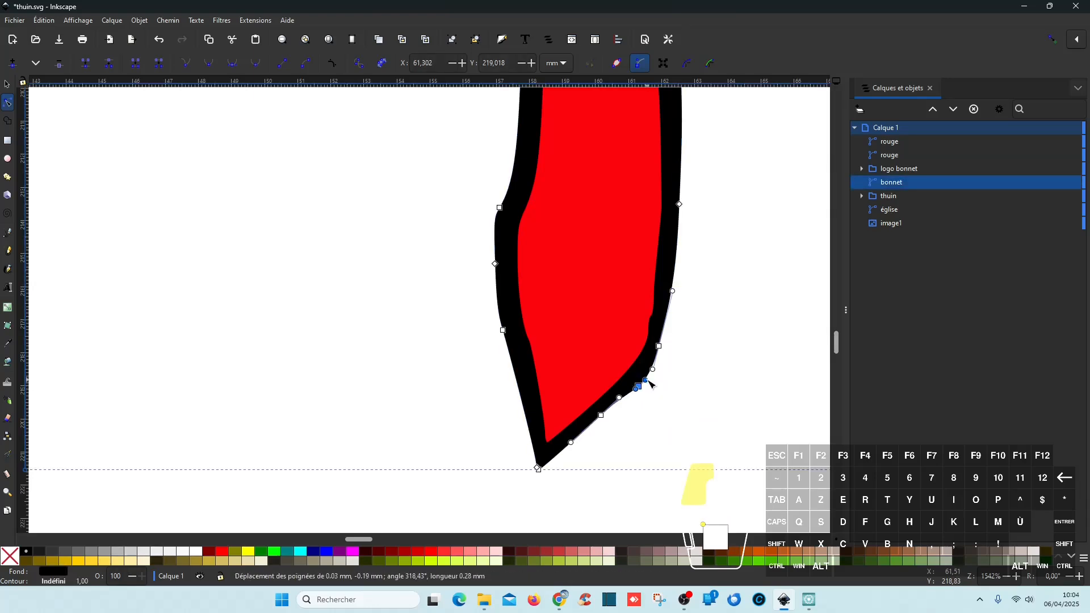
scroll(651, 392, "up", 7)
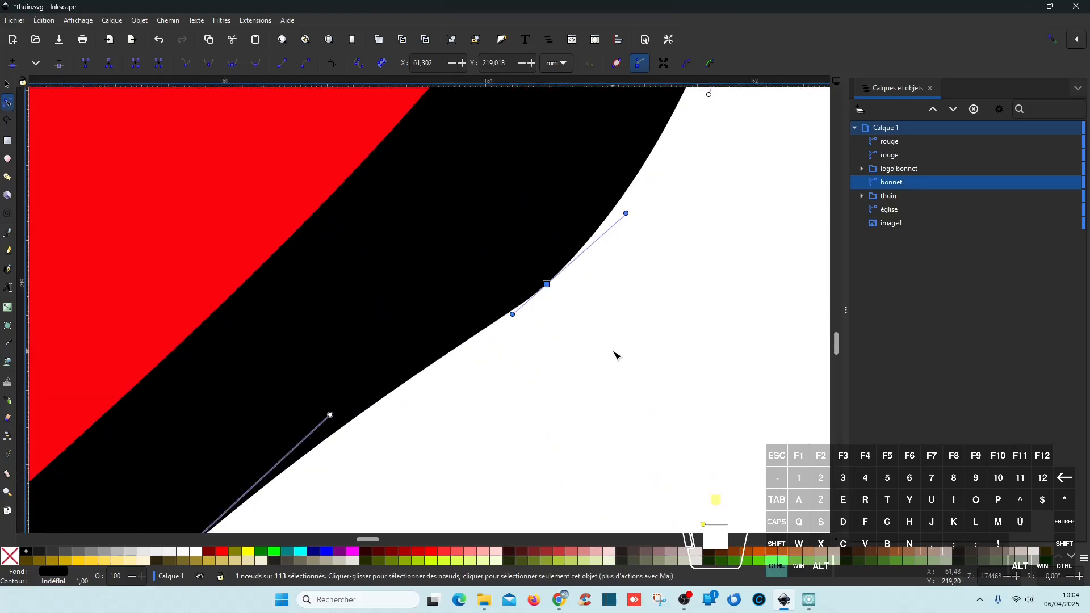
scroll(616, 355, "down", 7)
scroll(616, 356, "up", 2)
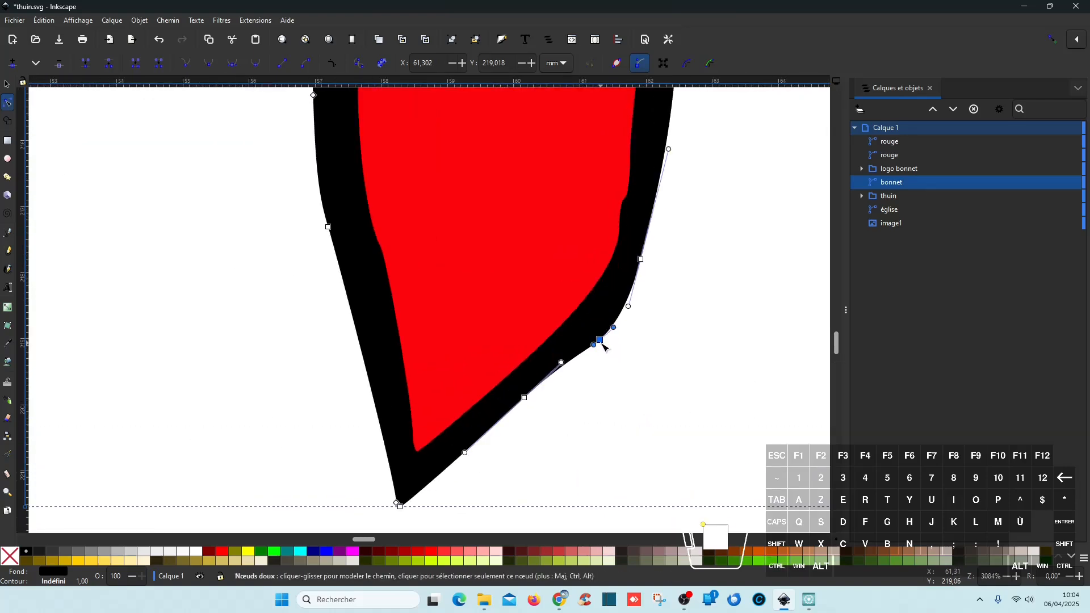
key("Escape")
scroll(659, 365, "down", 1)
scroll(659, 365, "down", 2)
key("Escape")
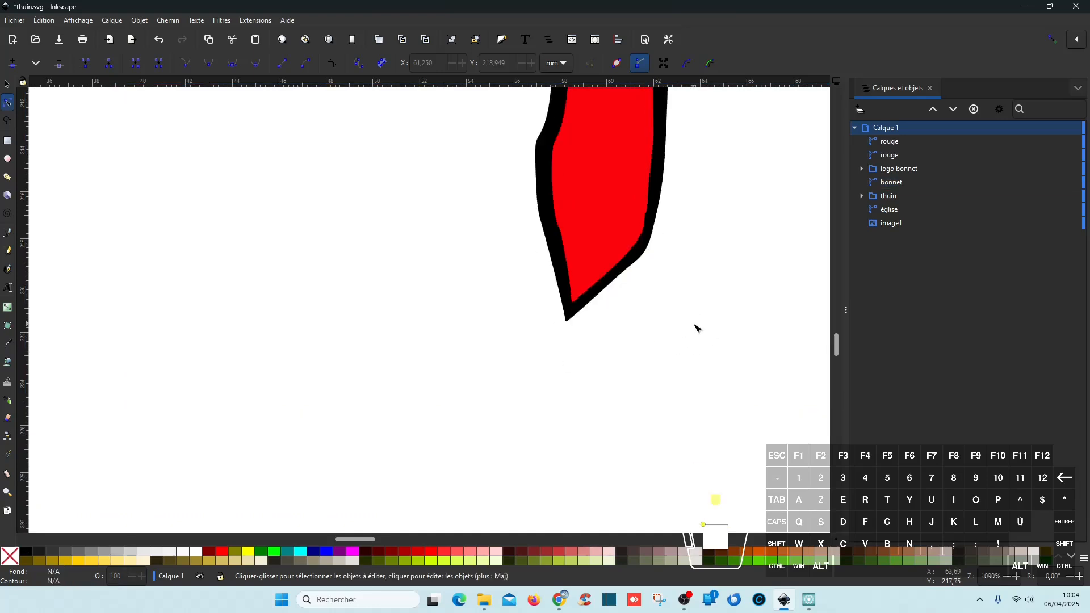
scroll(698, 328, "up", 12)
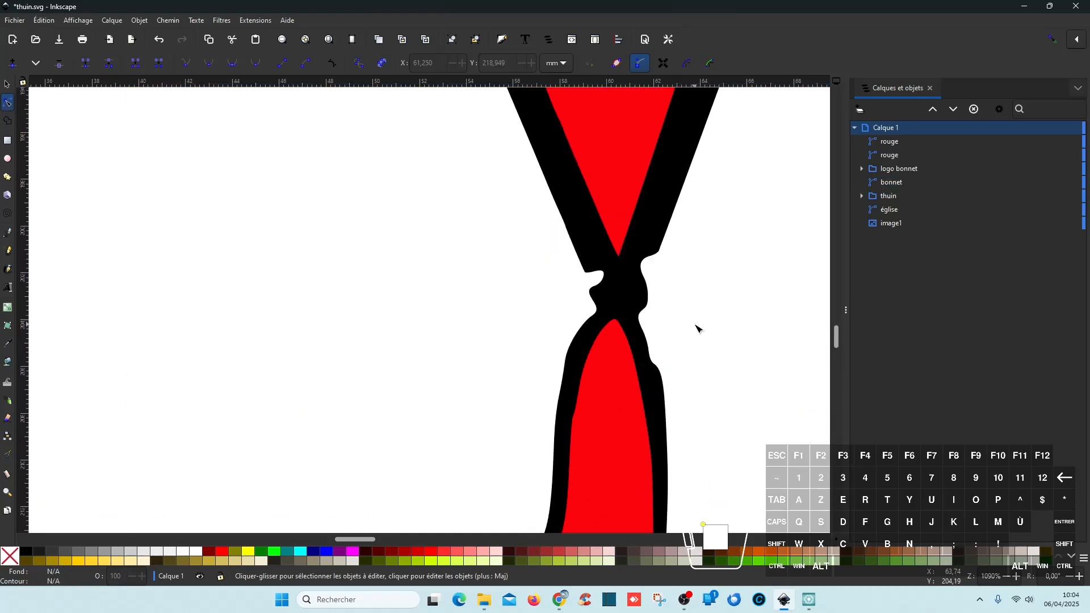
key("ctrl+s")
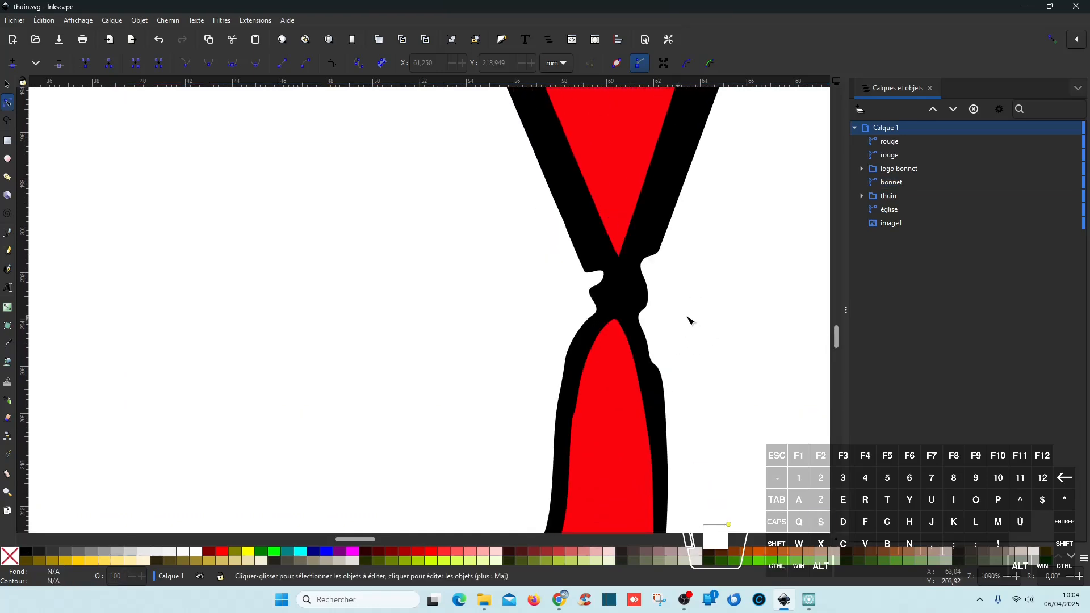
- Switch to Artistic Digitizer and open the recent design thuin.svg from the welcome page
left_click(1026, 9)
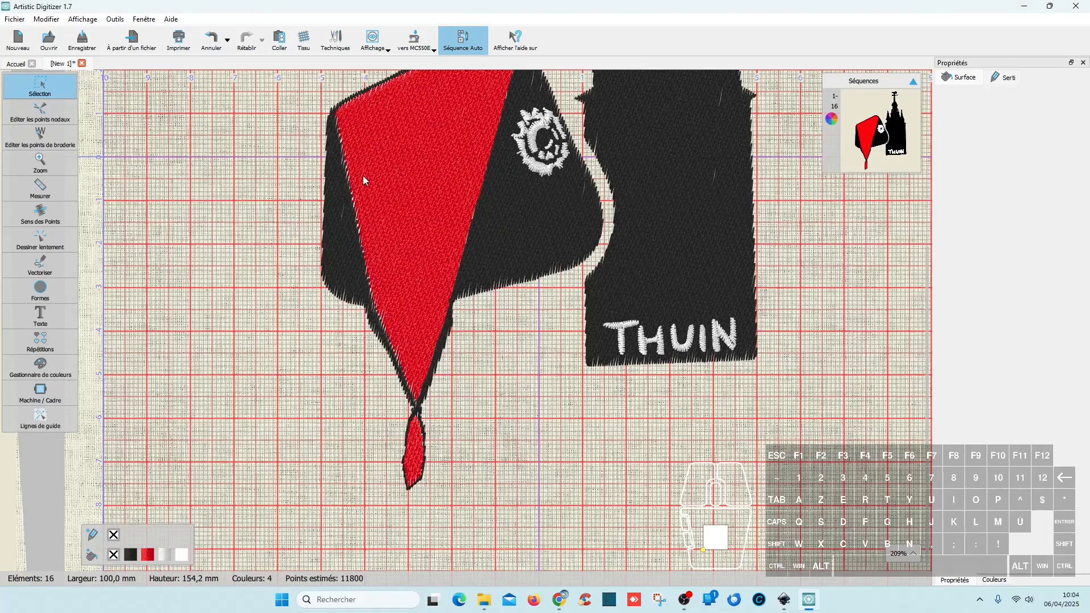
left_click(11, 65)
left_click(258, 179)
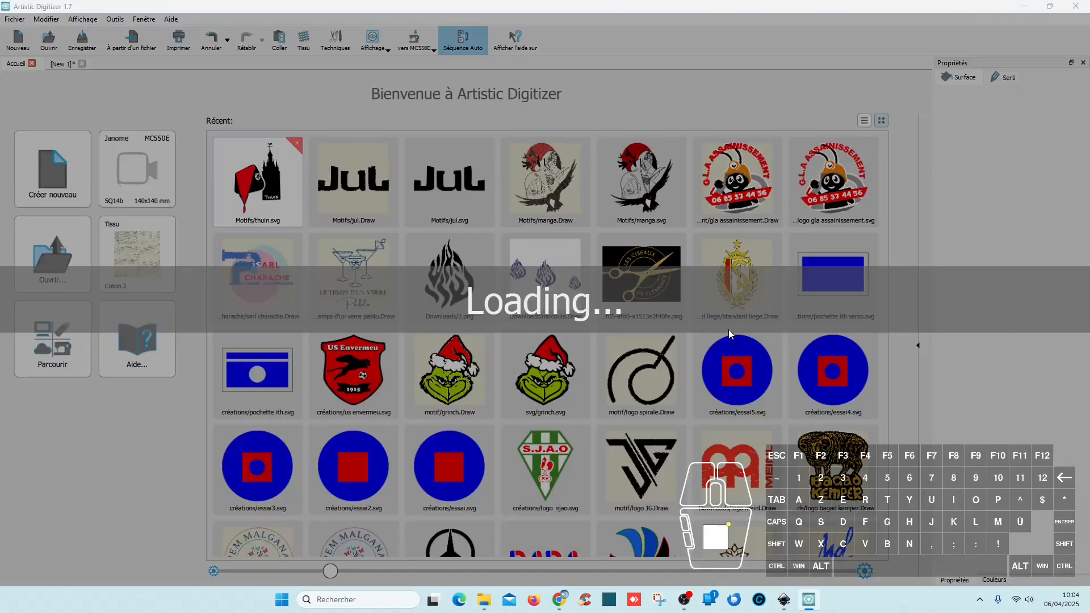
- Set the stitch type of the small red tassel to Remplissage and deselect it
scroll(369, 501, "up", 5)
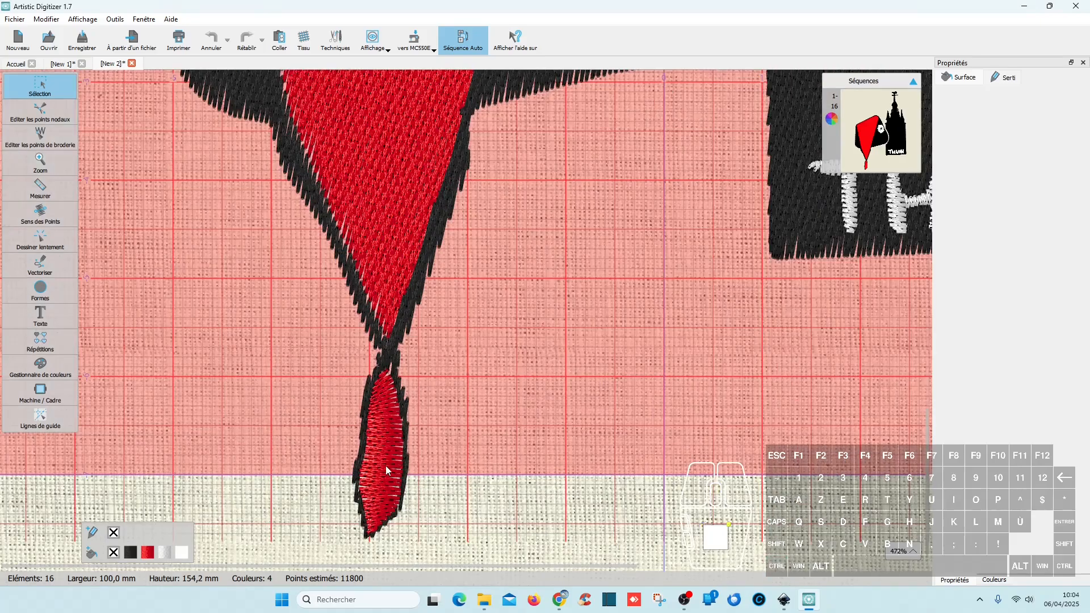
left_click(383, 472)
left_click(1032, 126)
left_click(436, 484)
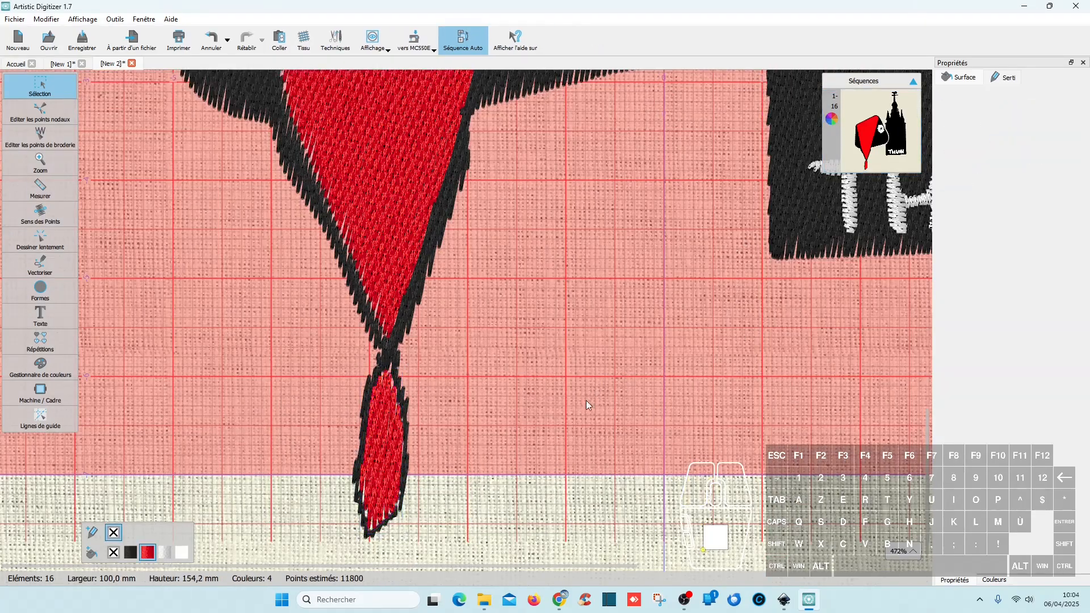
- Set the red tassel's stitch direction to run nearly horizontally across its width
scroll(417, 495, "up", 5)
scroll(423, 486, "down", 3)
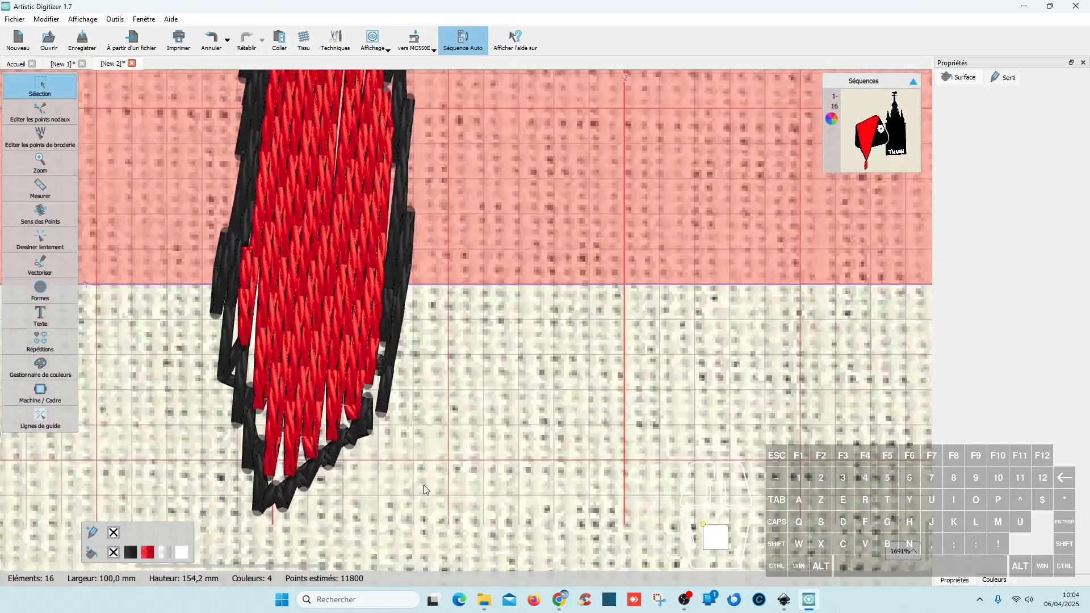
left_click(324, 398)
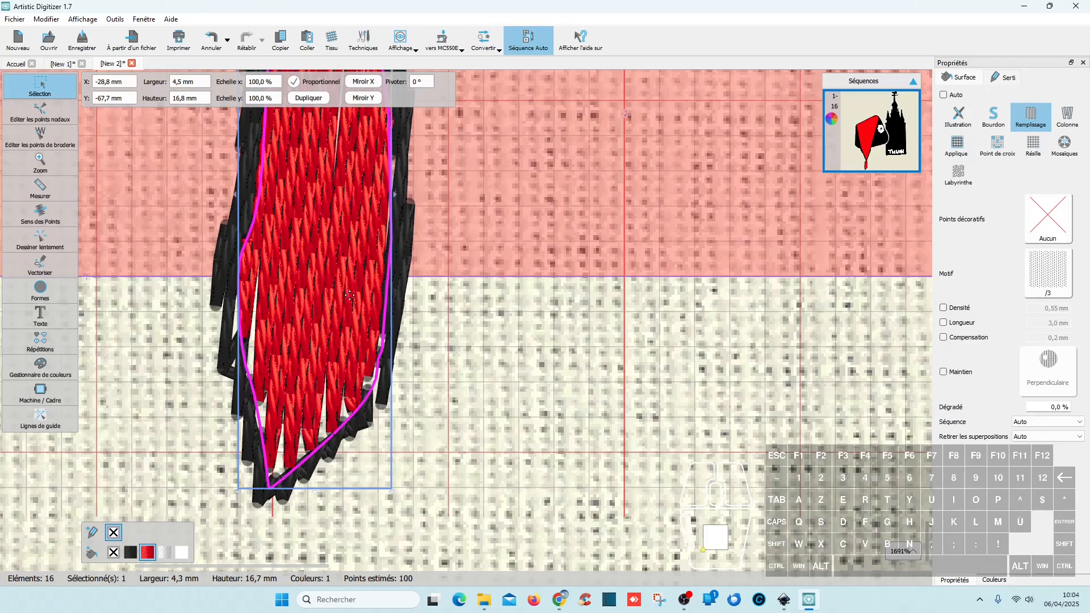
left_click(41, 214)
left_click(266, 268)
left_click_drag(343, 277, 342, 277)
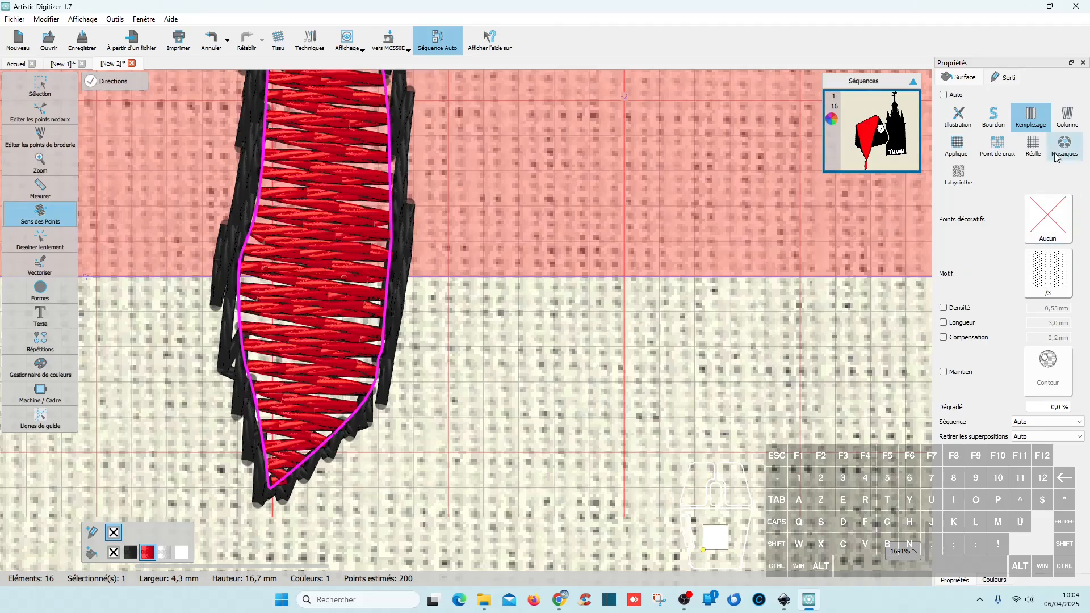
- Enable a custom density for the red tassel's fill and set it to 0,45 mm
left_click(968, 310)
left_click(1058, 312)
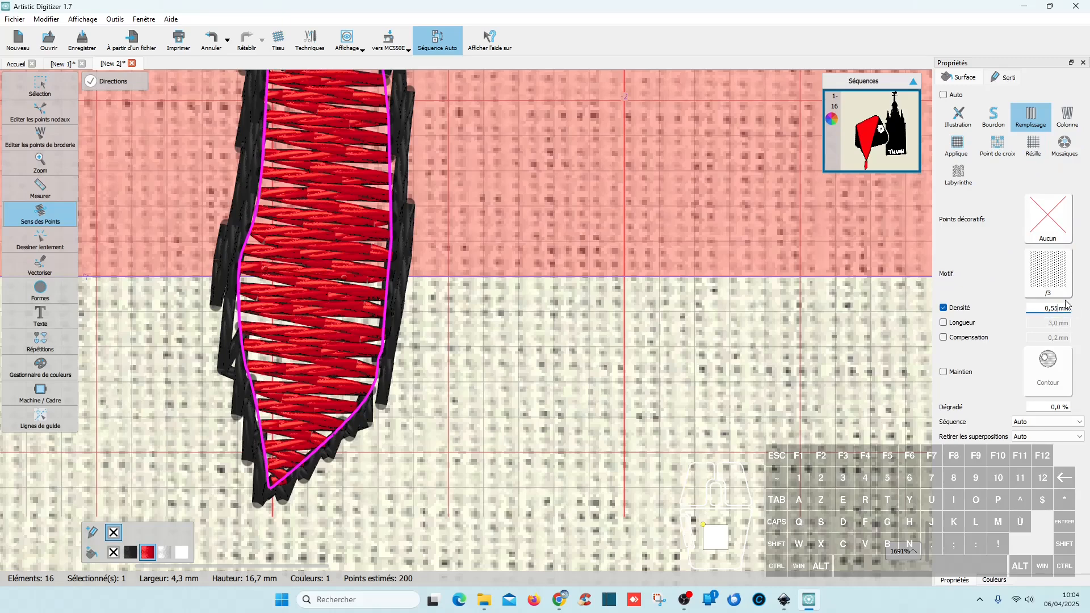
left_click(1053, 309)
key("Delete")
key("Return")
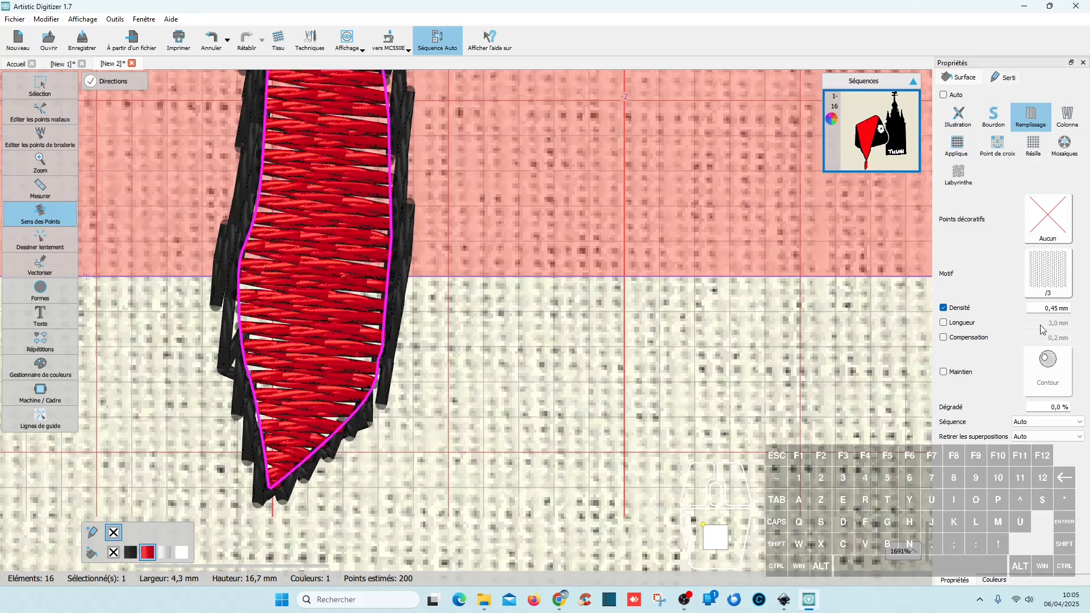
- Close the earlier New 1 design so that only the newly imported design remains open
scroll(601, 383, "down", 10)
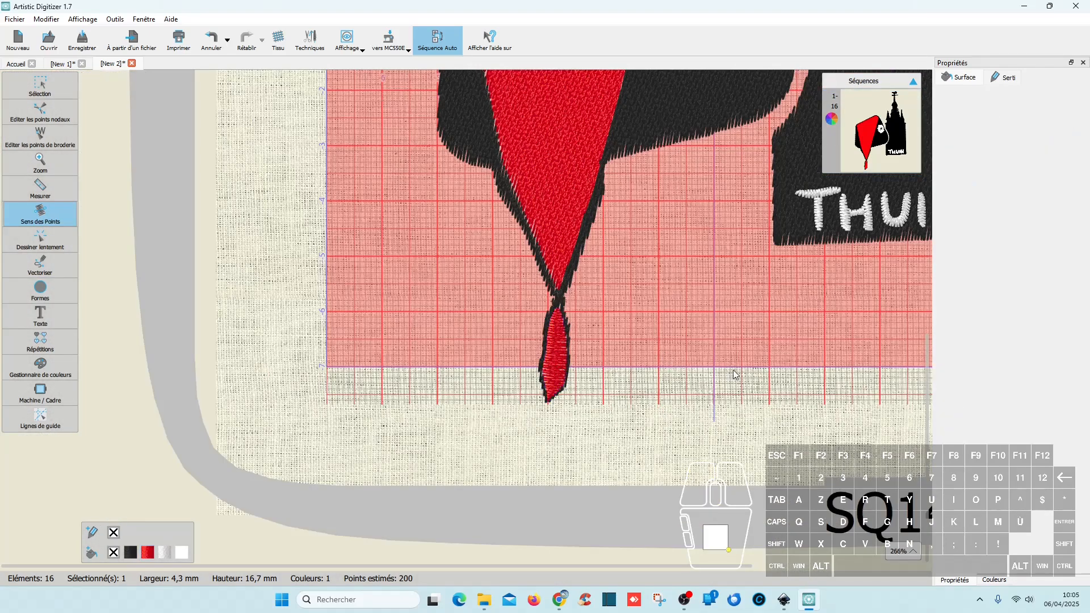
scroll(612, 355, "up", 3)
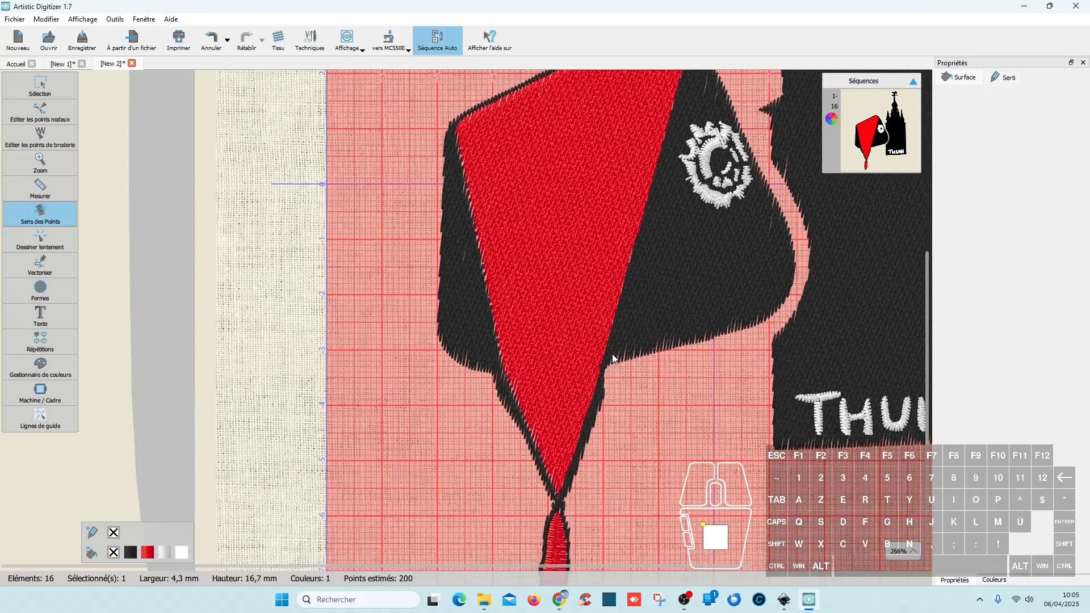
left_click(82, 63)
left_click(567, 313)
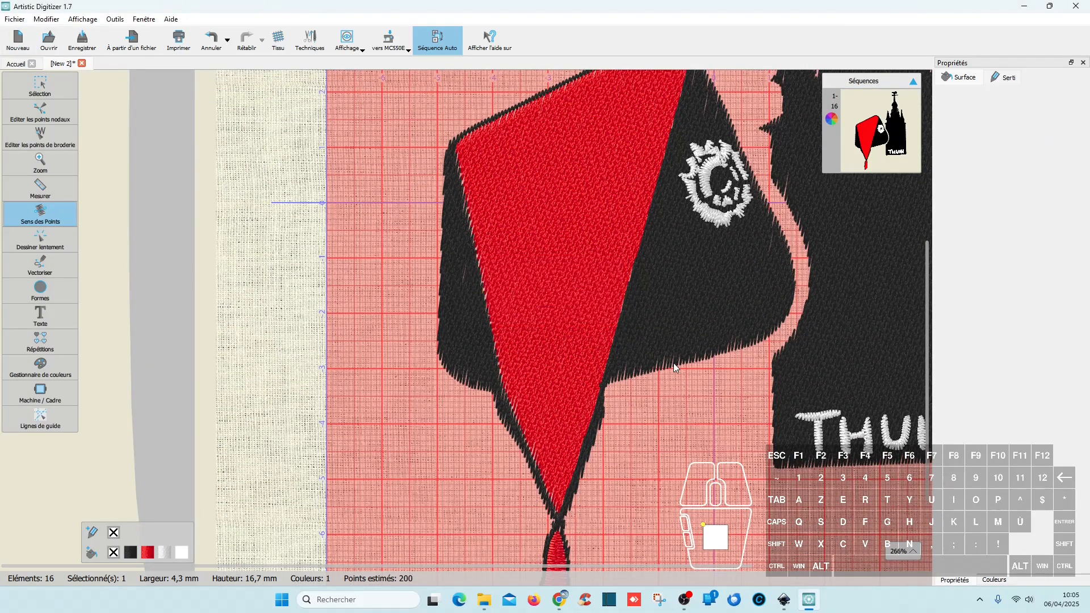
- Set a custom fill density of 0,45 mm for the black bonnet, the red bonnet panel and the church tower together, and deselect them
scroll(664, 308, "down", 3)
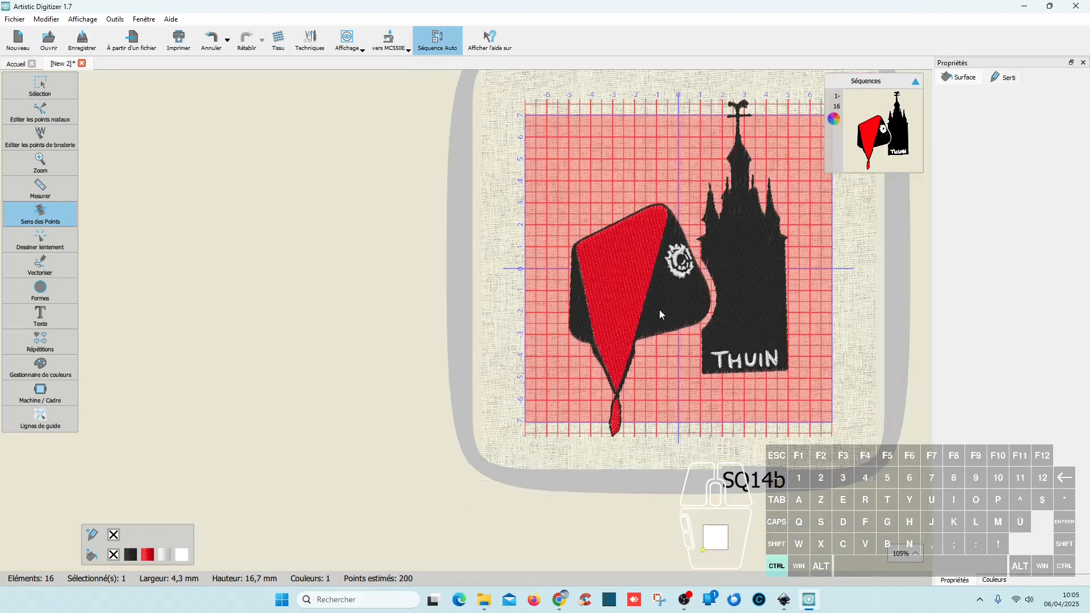
left_click(579, 327)
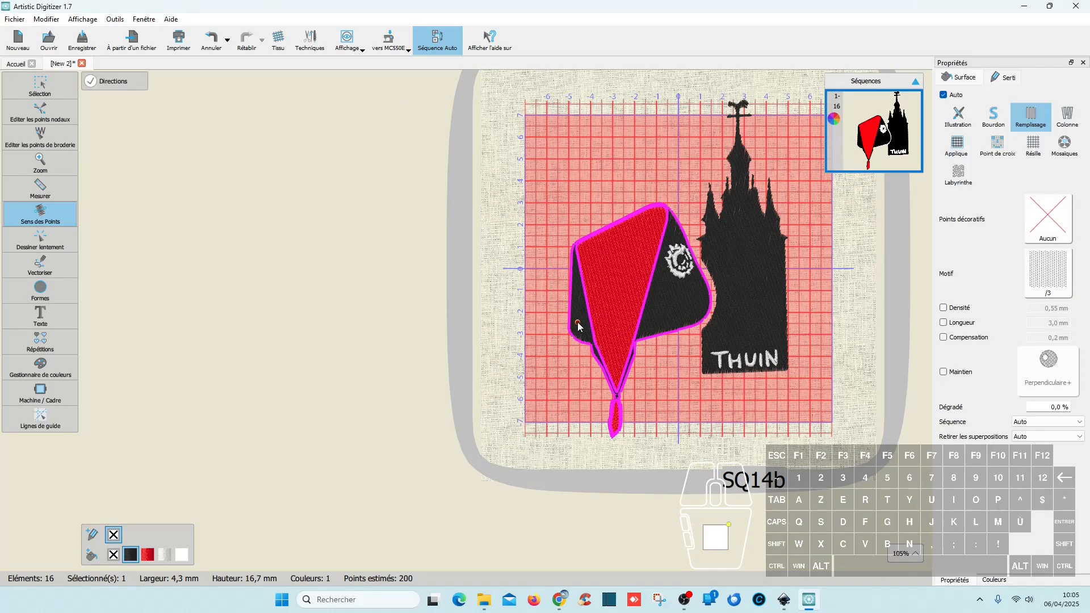
key("ctrl")
left_click(17, 86)
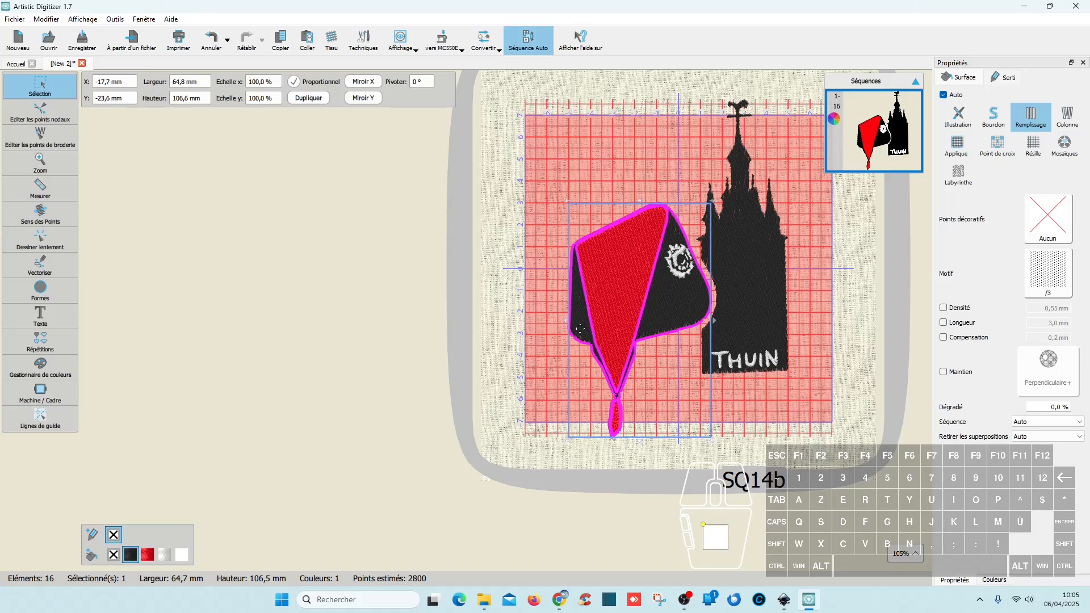
left_click(625, 272, "ctrl")
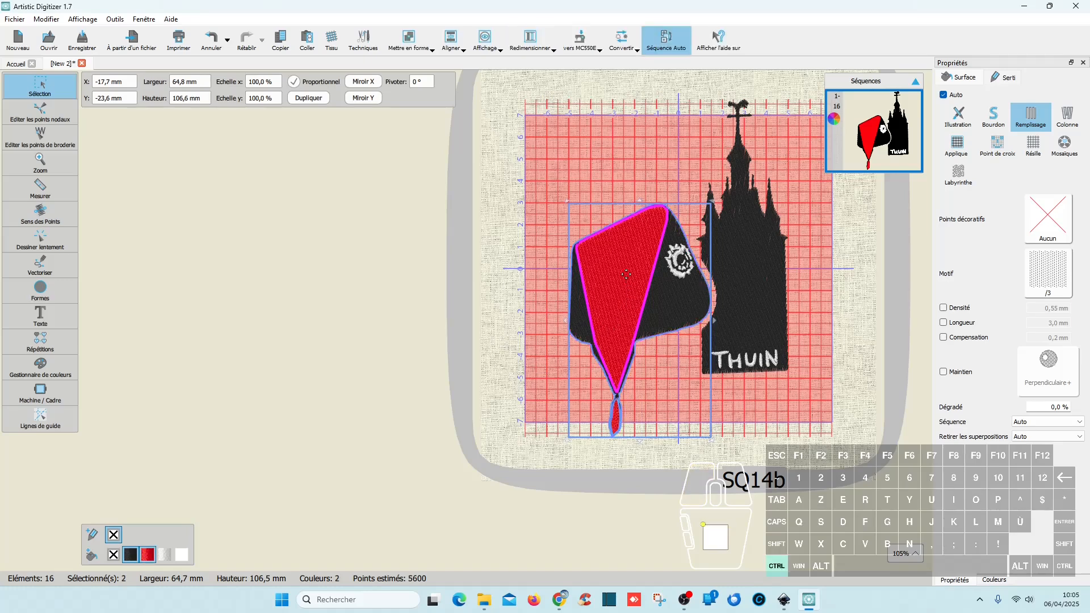
left_click(759, 304, "ctrl")
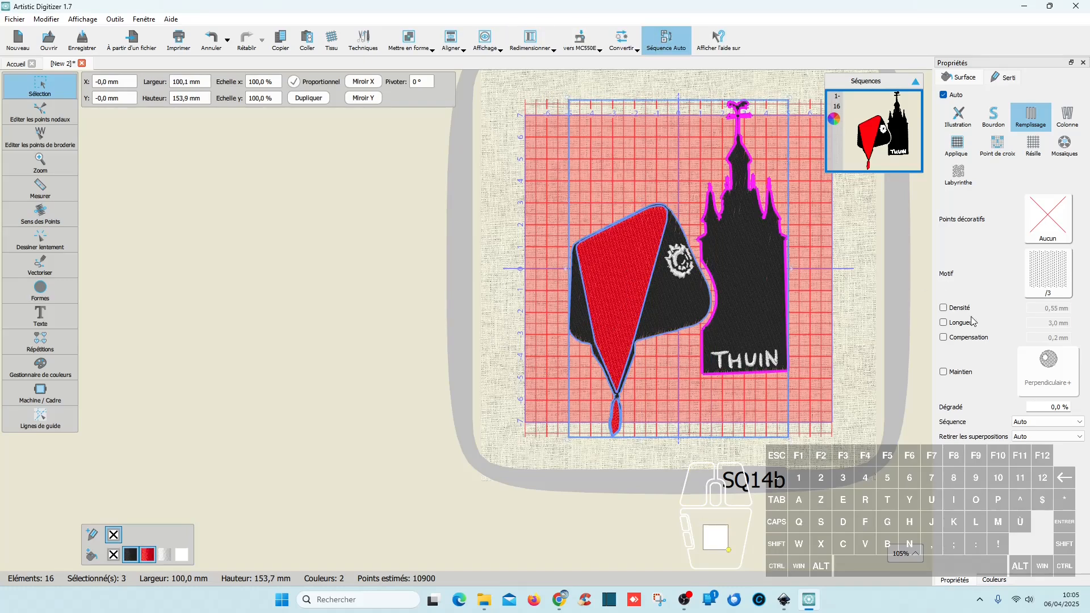
left_click(955, 309)
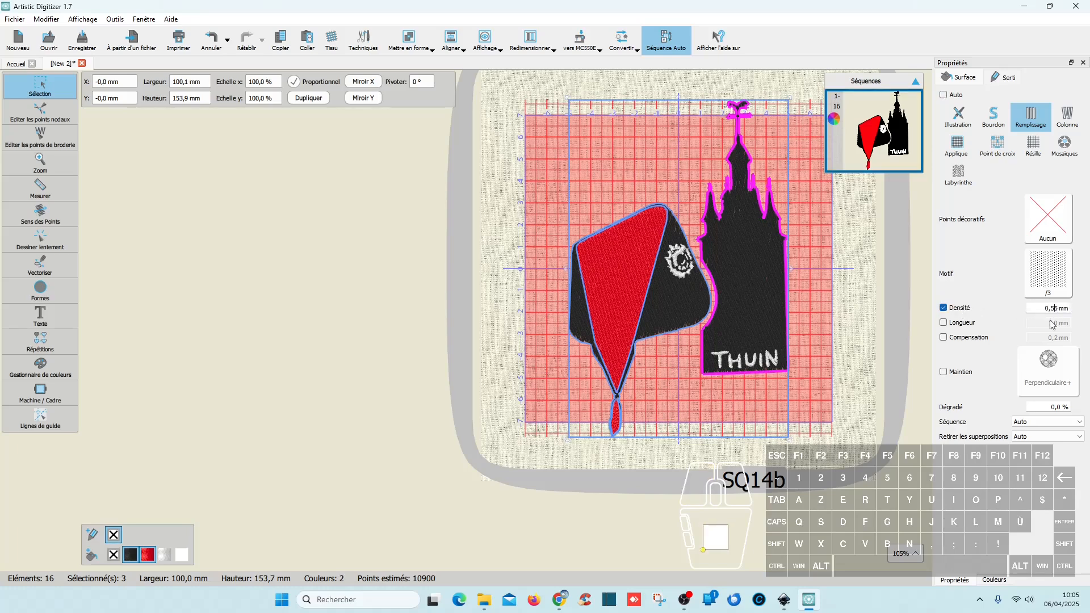
key("BackSpace")
key("Return")
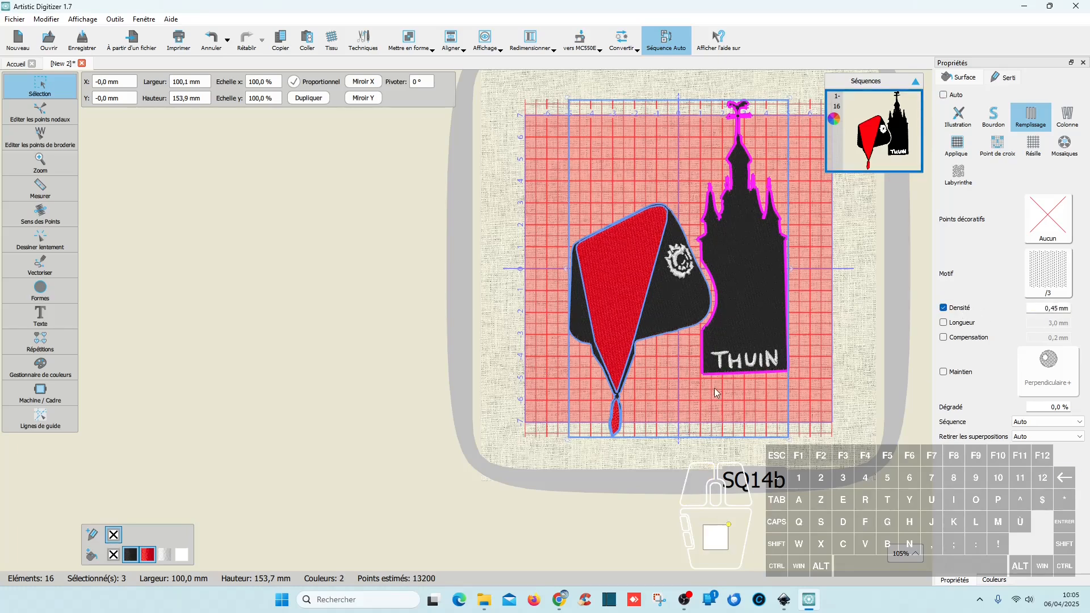
scroll(739, 315, "up", 5)
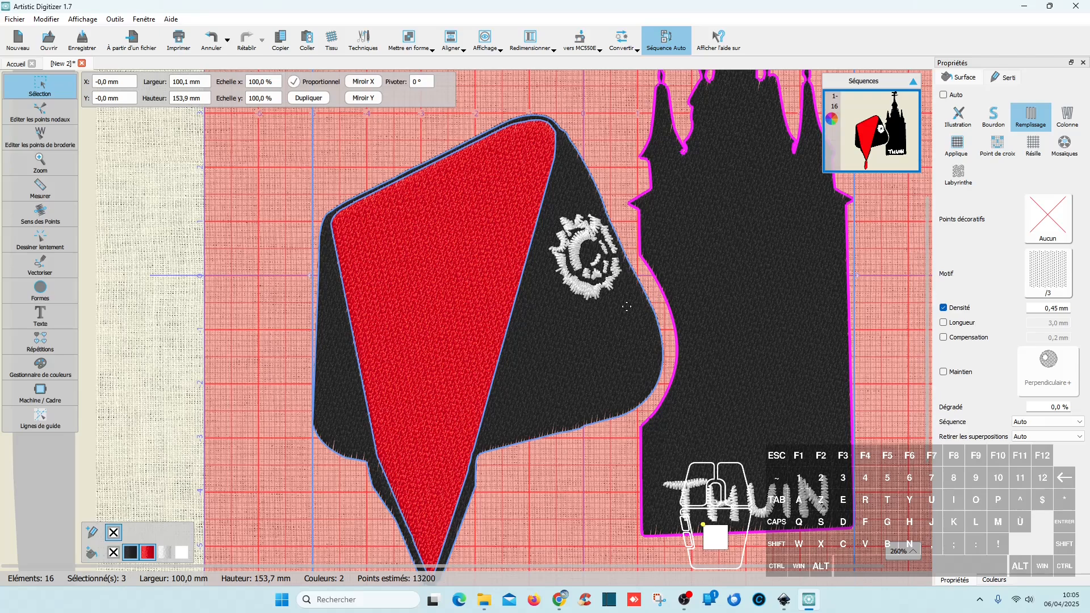
left_click(609, 167)
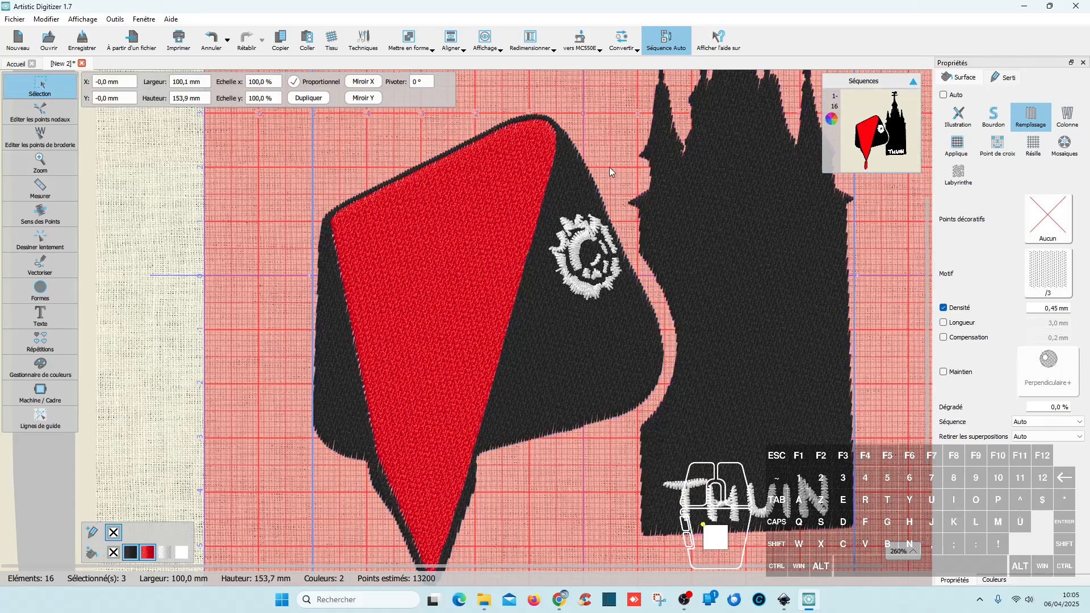
- Select the whole design, change the machine's embroidery hoop to SQ20b, and clear the selection
scroll(628, 296, "down", 3)
scroll(629, 296, "up", 1)
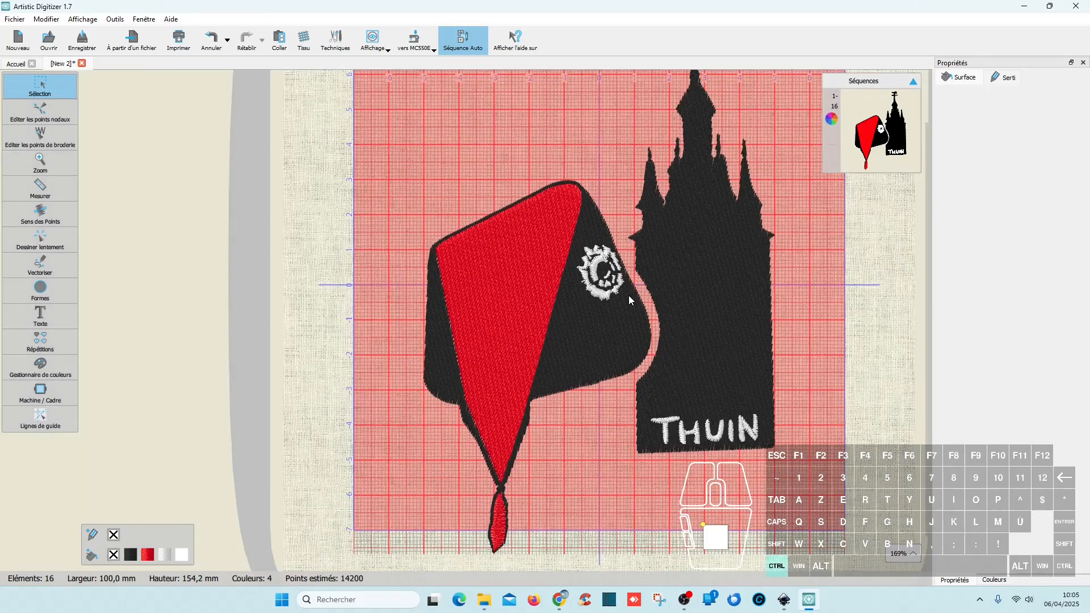
scroll(628, 295, "down", 3)
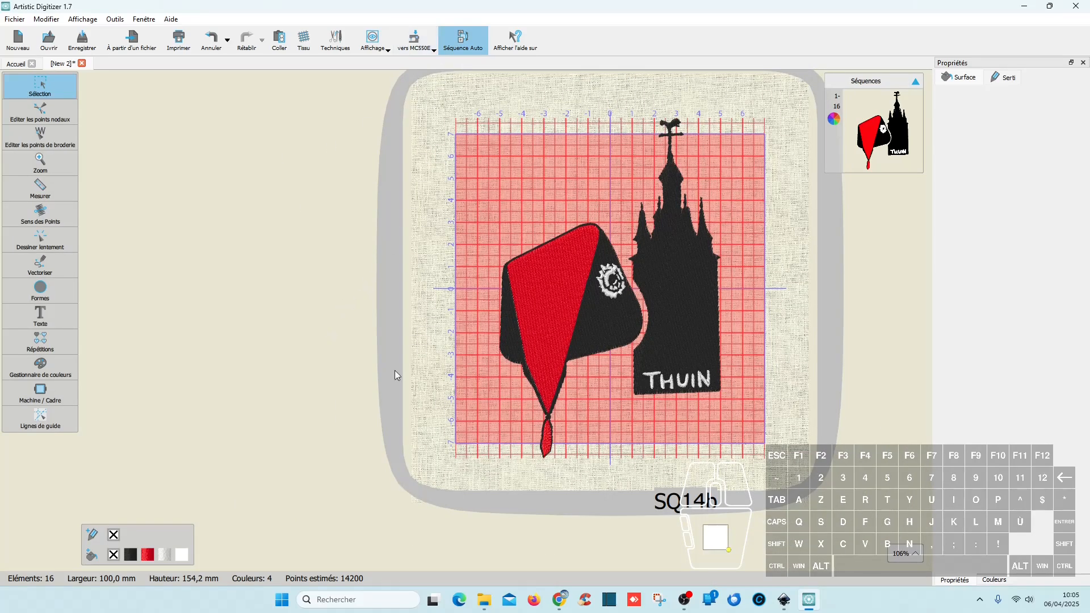
left_click_drag(844, 532, 438, 93)
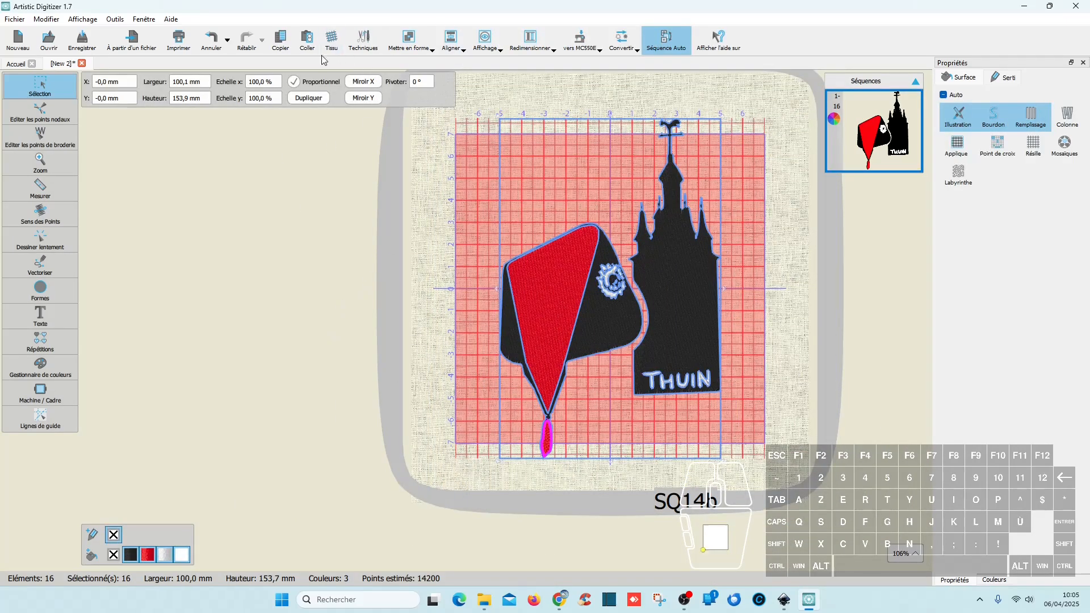
left_click(590, 42)
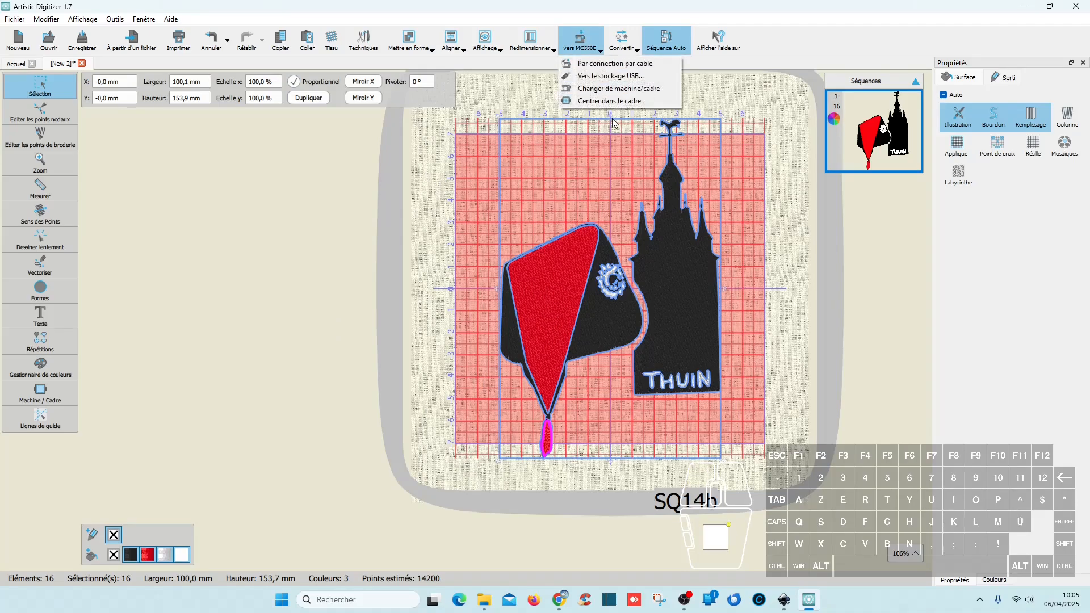
left_click(623, 89)
double_click(523, 343)
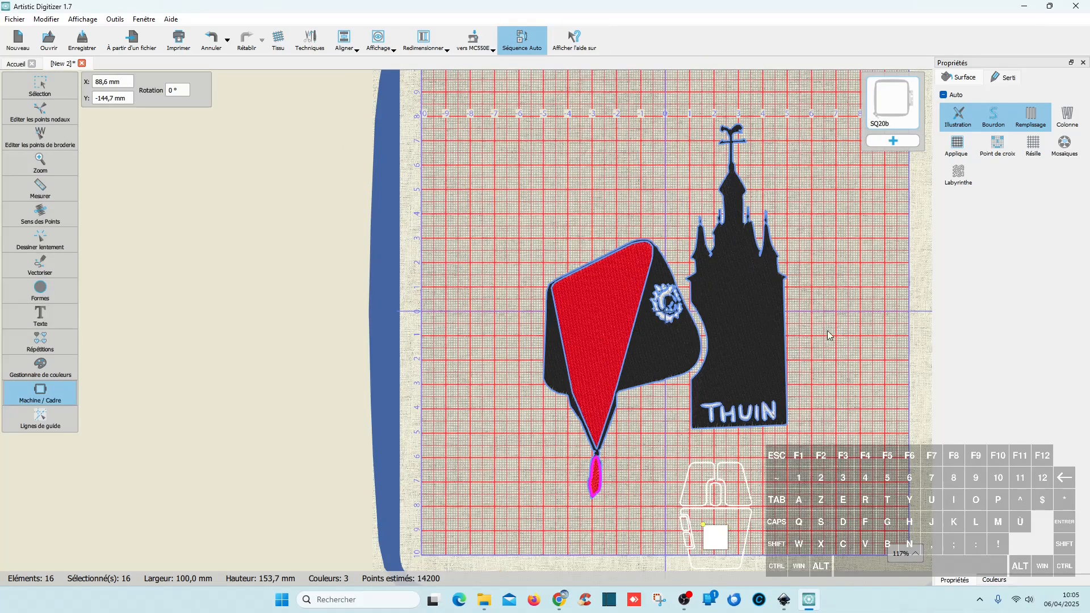
scroll(814, 360, "up", 3)
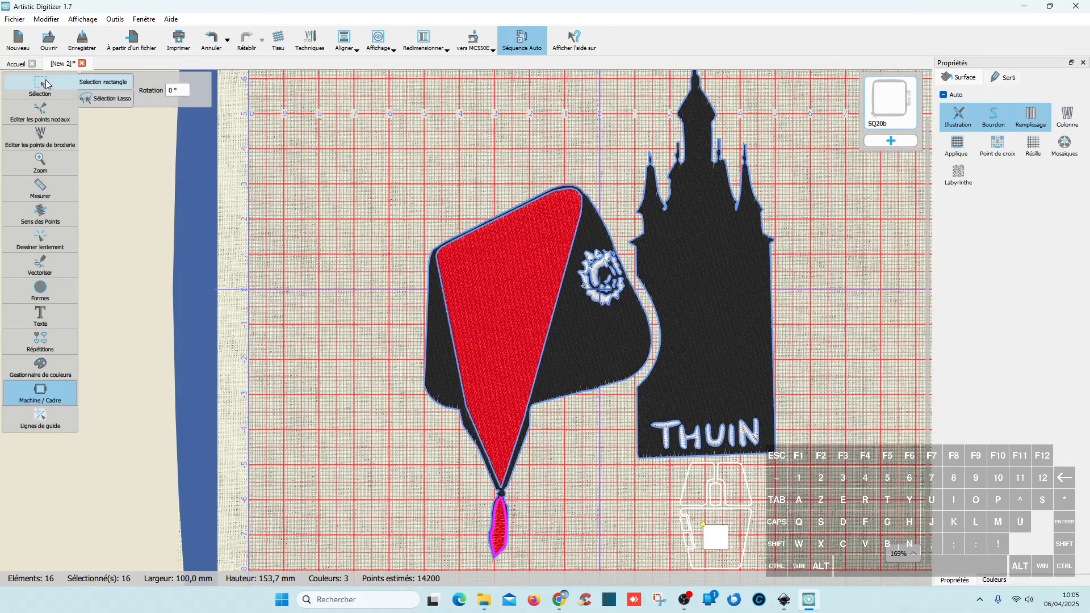
left_click(47, 84)
left_click(858, 339)
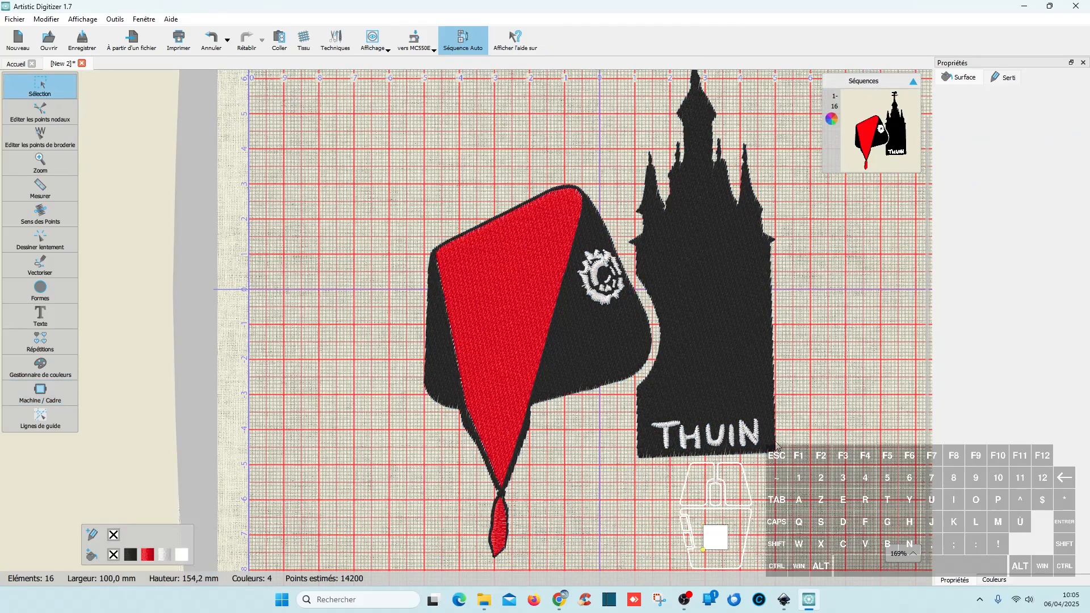
- Try to select the white THUIN letters together with all the bonnet logo's shapes, and undo the last change
left_click_drag(795, 487, 626, 411)
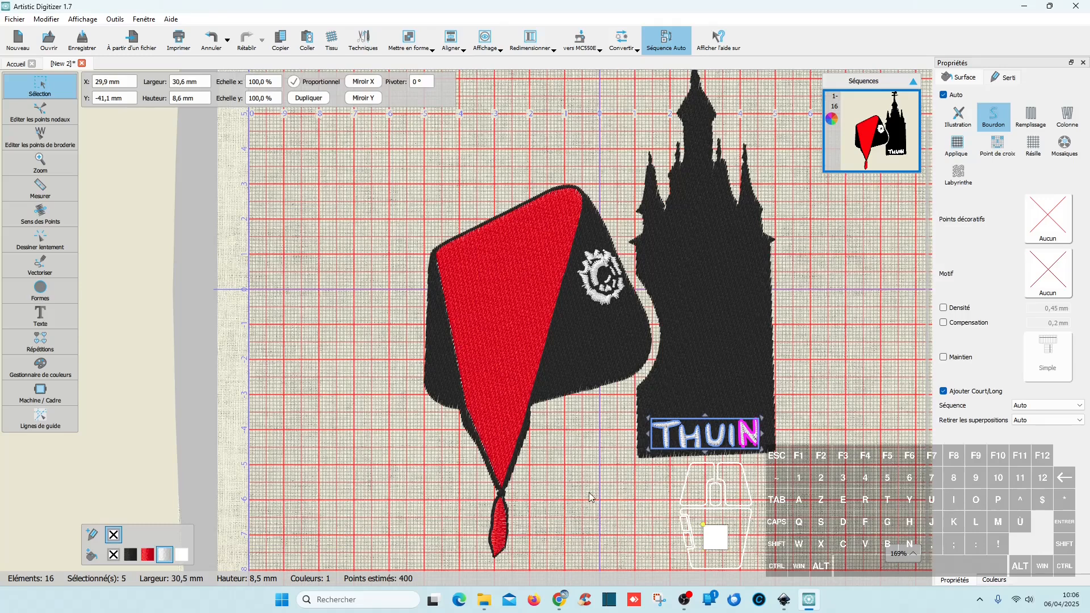
key("ctrl")
left_click_drag(582, 184, 639, 322)
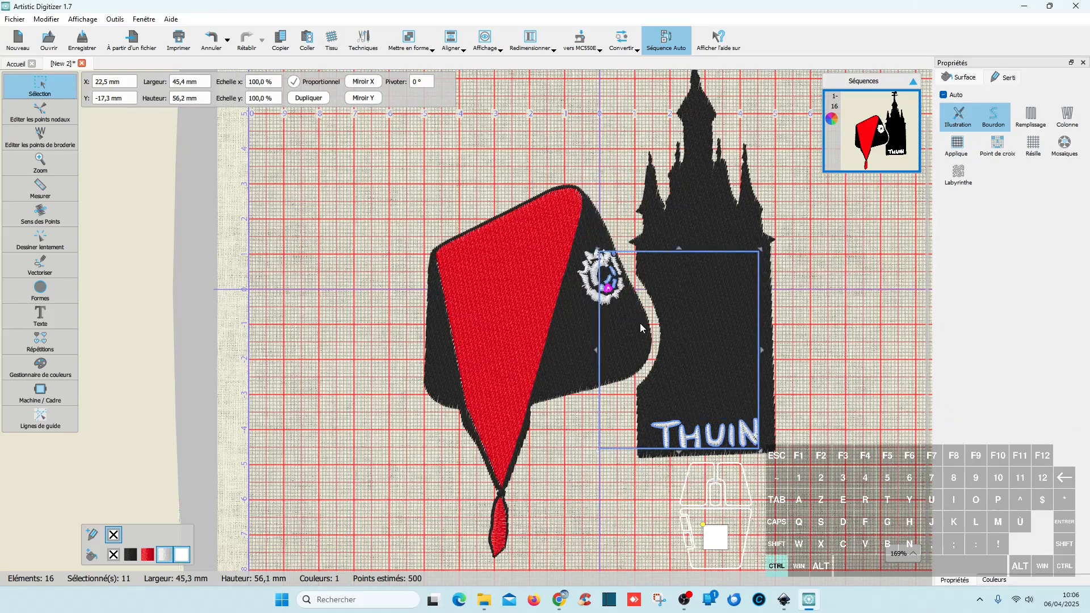
left_click_drag(802, 480, 564, 244)
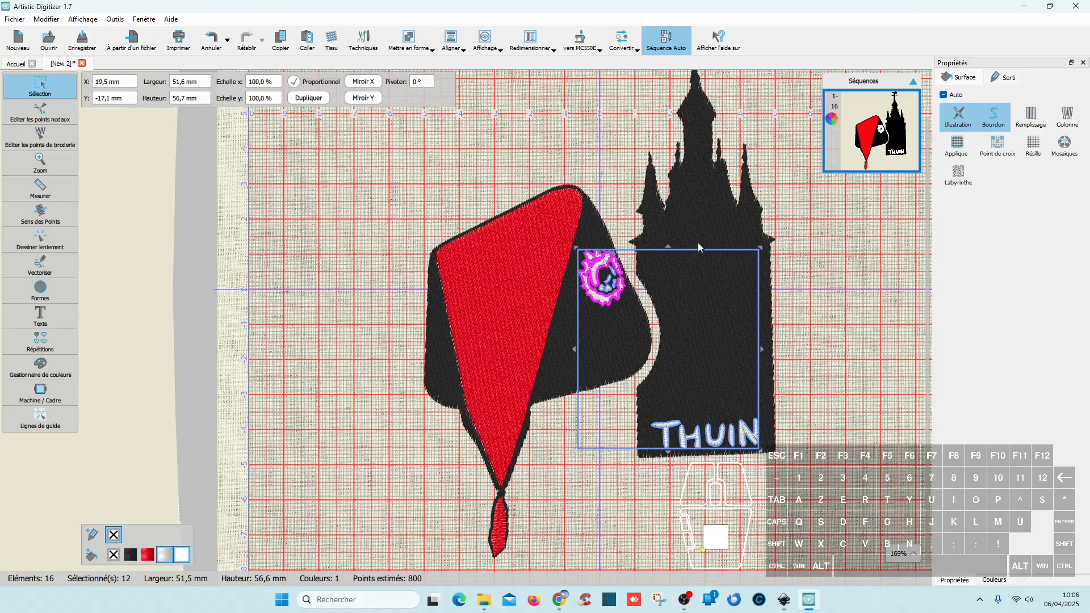
scroll(618, 281, "up", 5)
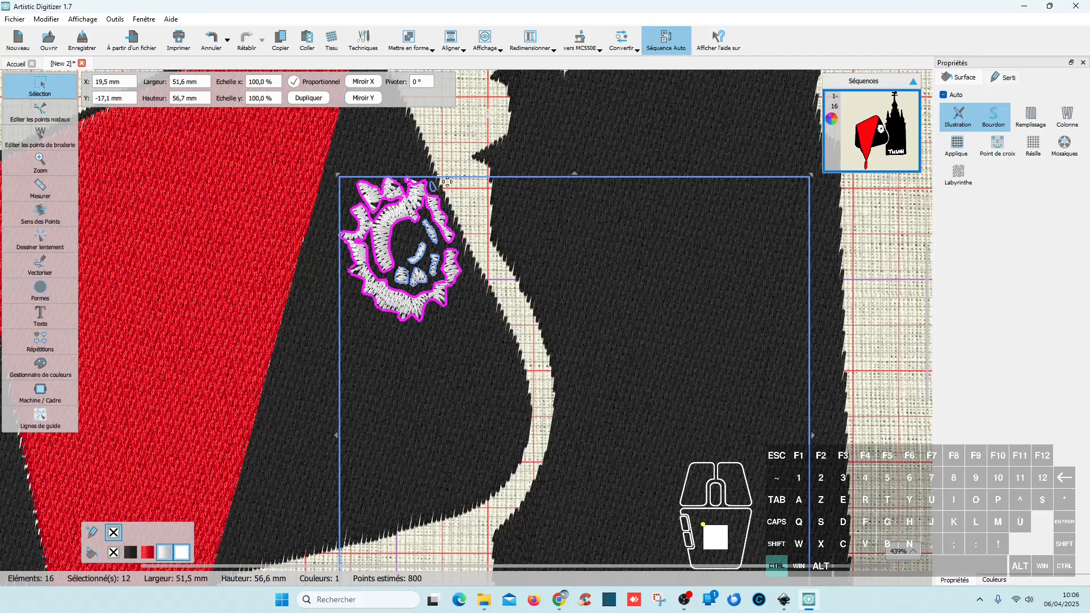
scroll(447, 184, "up", 4)
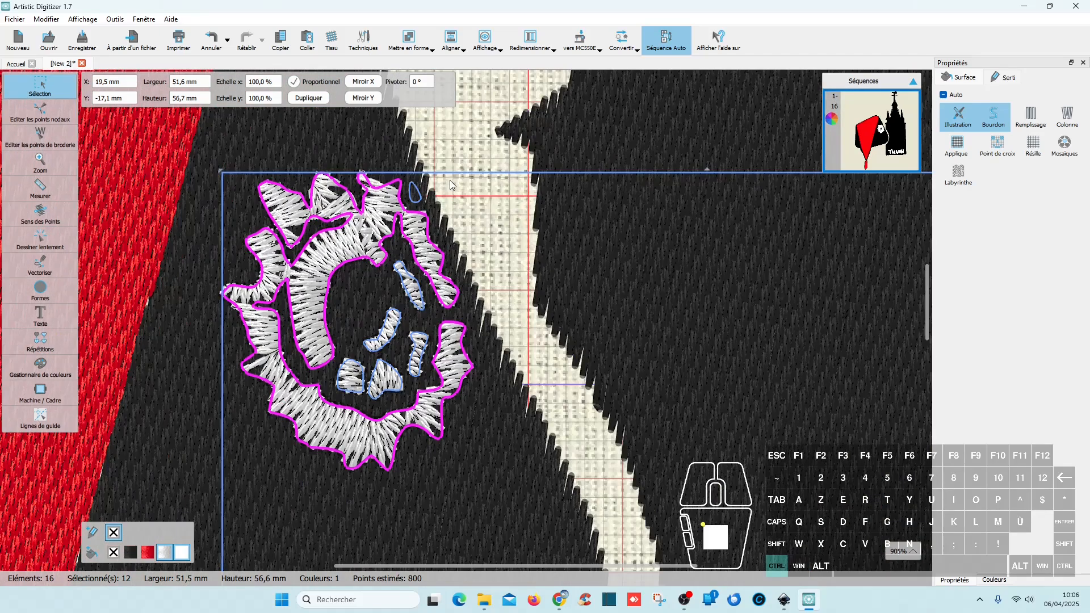
key("ctrl")
left_click(451, 256, "ctrl")
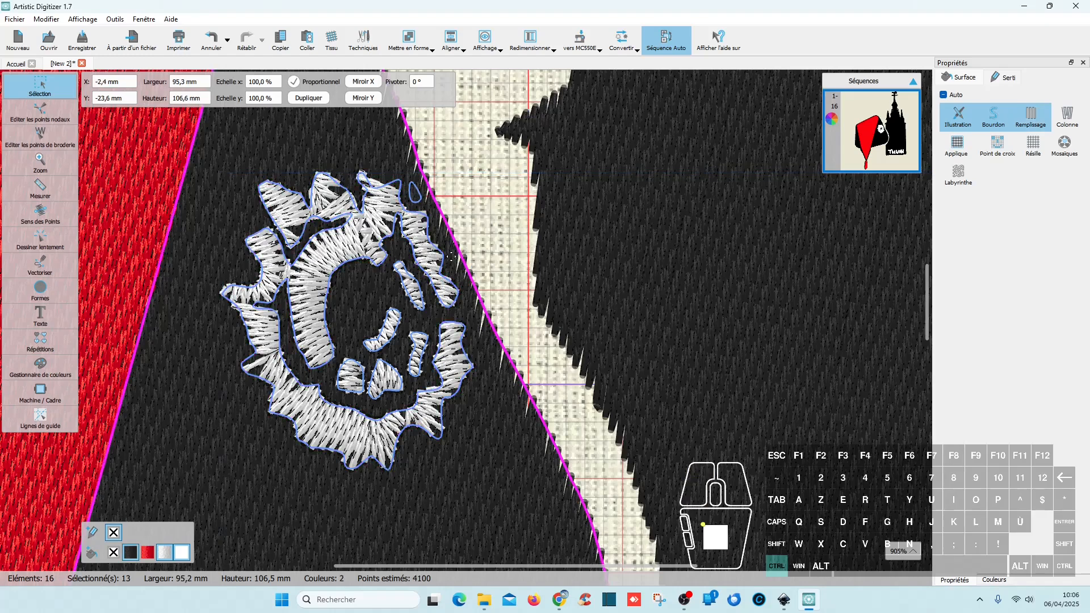
key("ctrl")
key("ctrl+a")
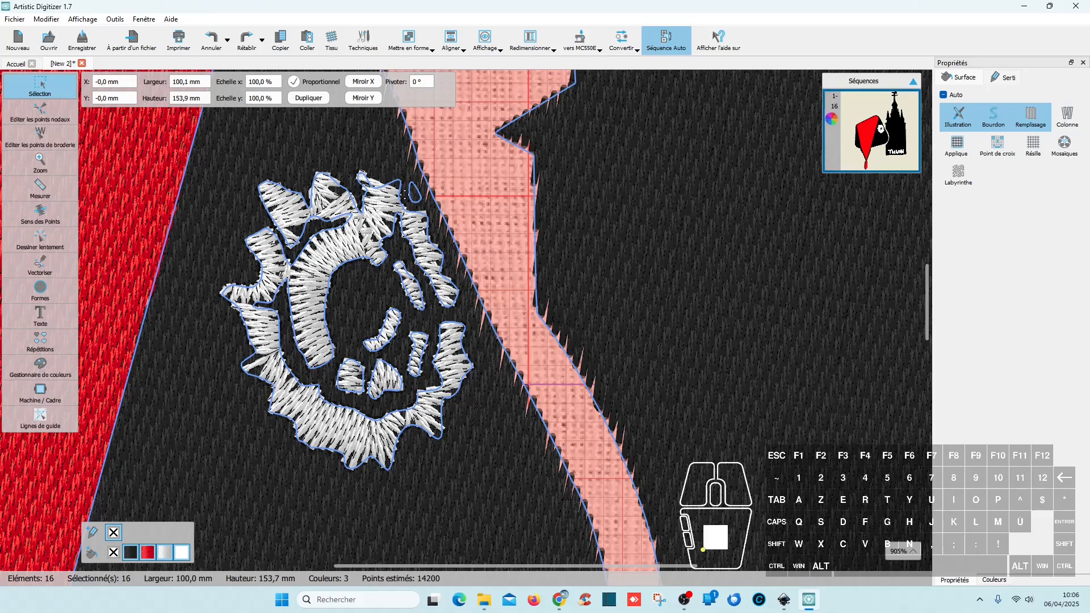
- Switch to Inkscape, delete the tiny isolated white shape on the bonnet logo's upper right edge, and save thuin.svg
left_click(784, 599)
scroll(623, 249, "up", 5)
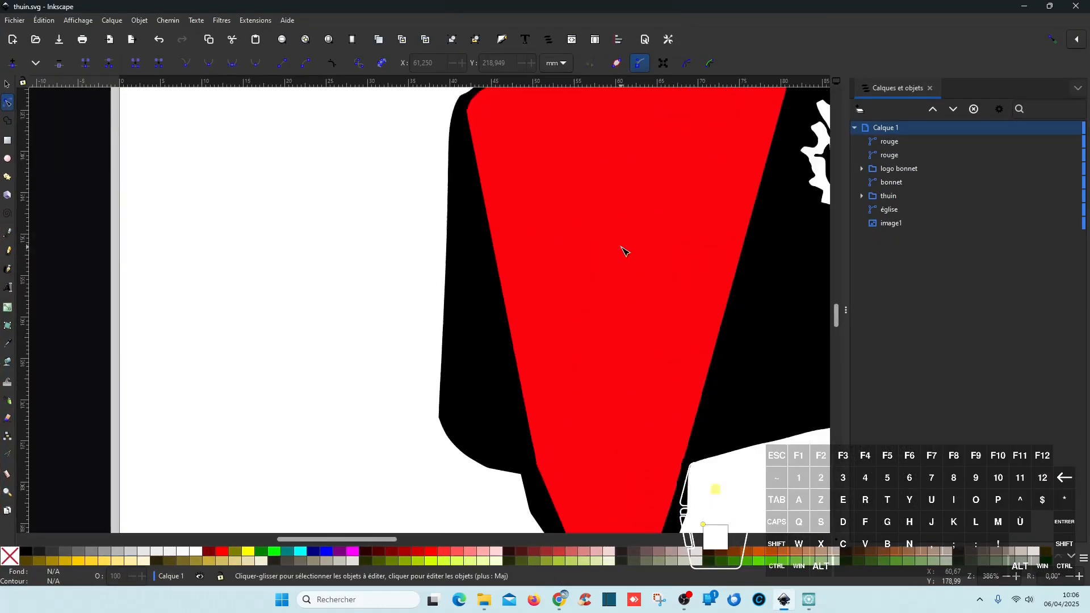
scroll(624, 251, "right", 3)
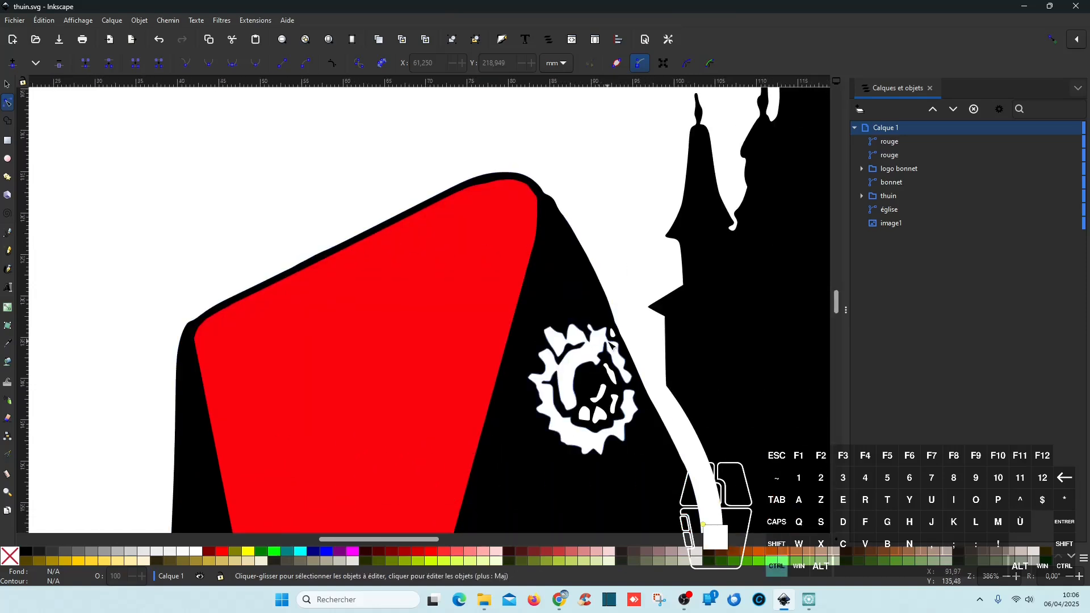
scroll(625, 252, "up", 3, "ctrl")
scroll(667, 240, "up", 1, "ctrl")
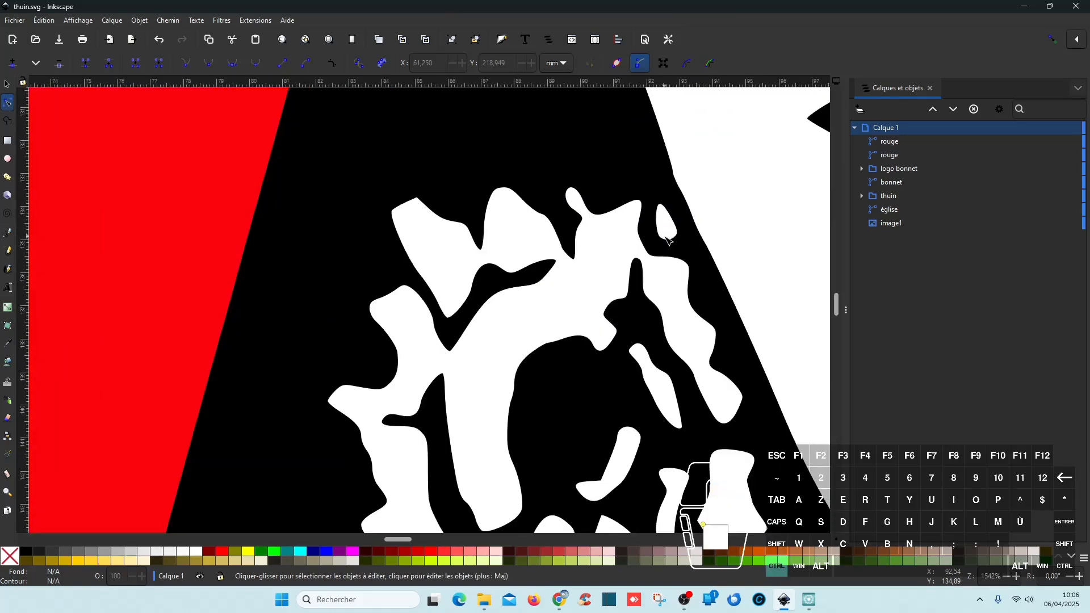
left_click(667, 222)
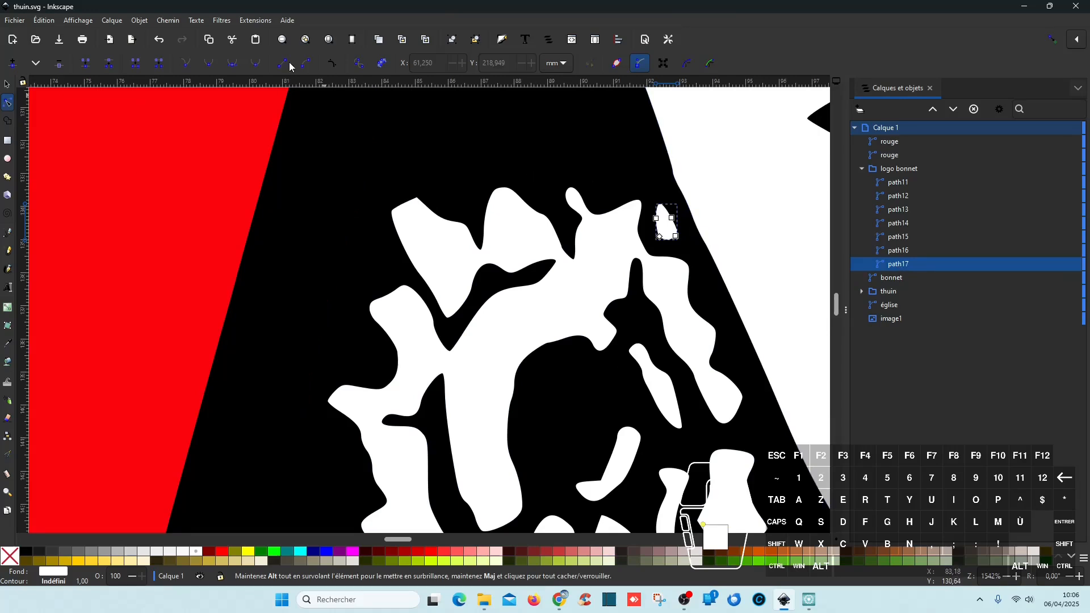
left_click(8, 84)
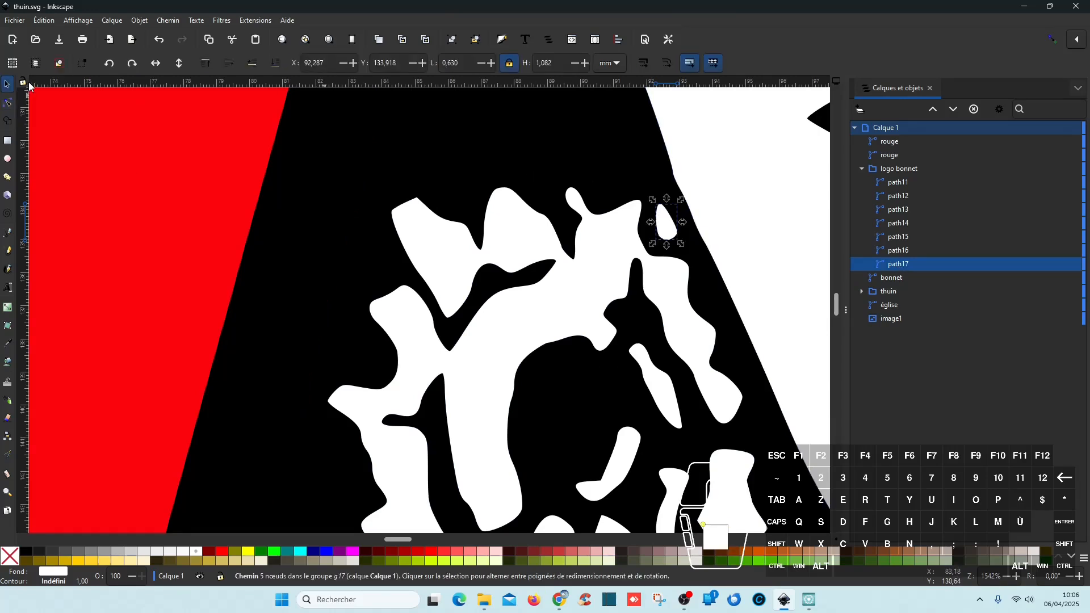
key("Delete")
key("ctrl+s")
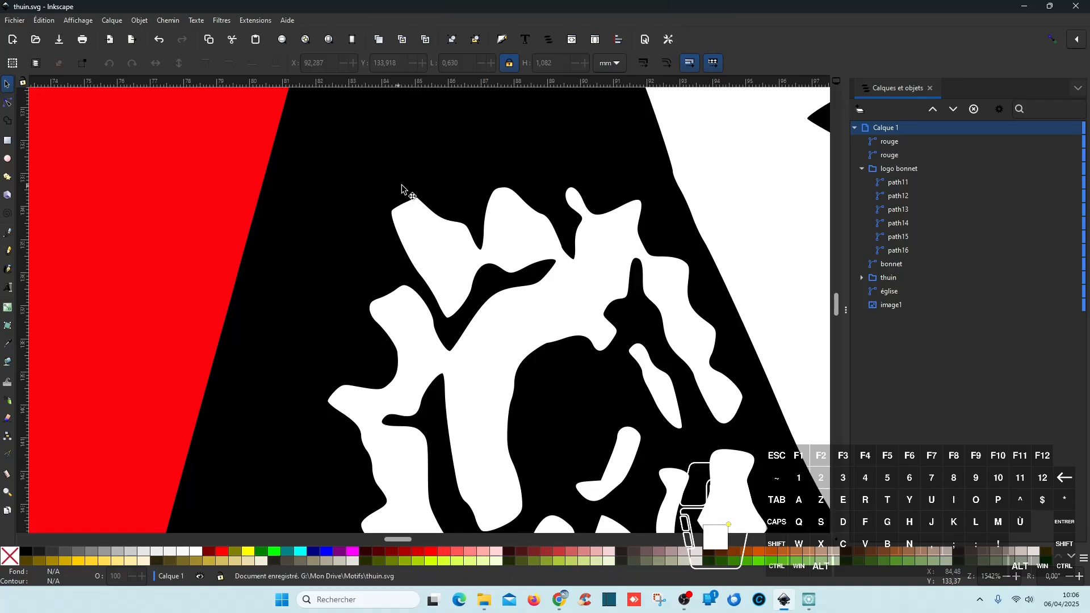
- Return to Artistic Digitizer and import the corrected drawing again as a new embroidery design
left_click(1025, 6)
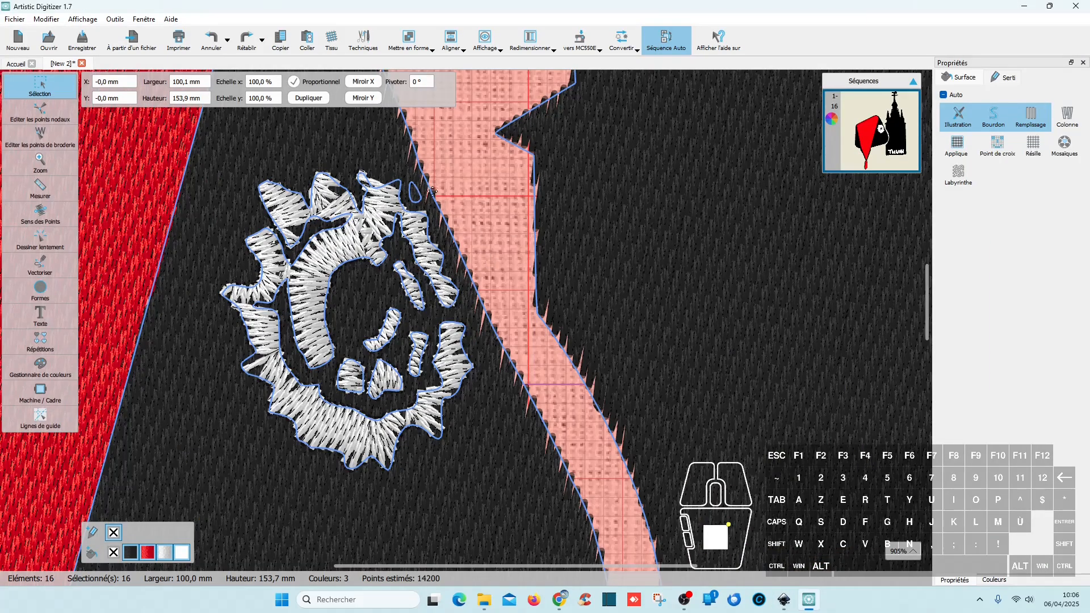
scroll(431, 189, "down", 9)
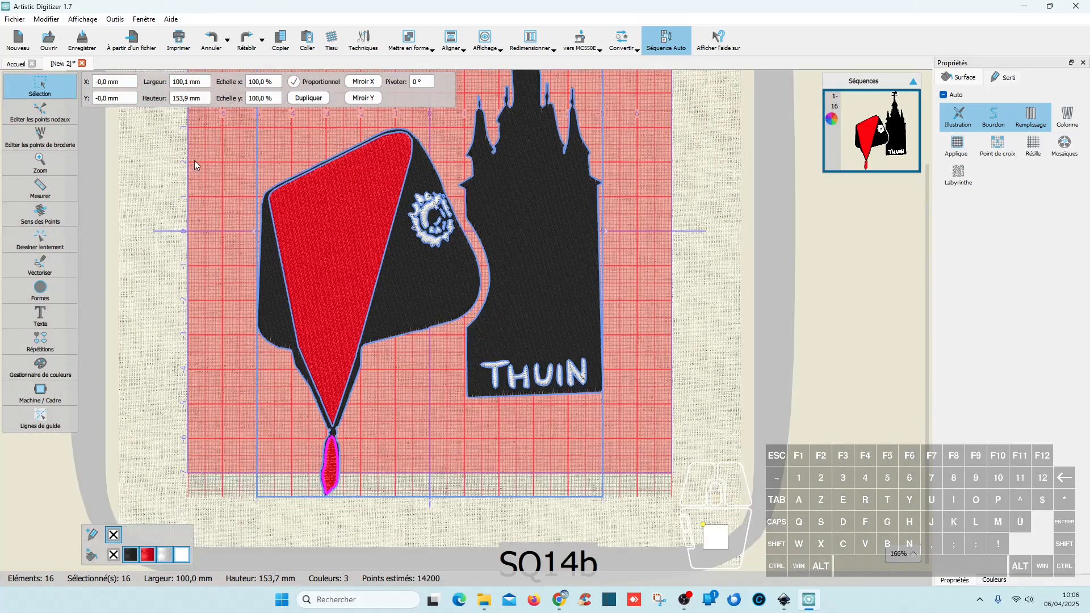
mouse_move(57, 88)
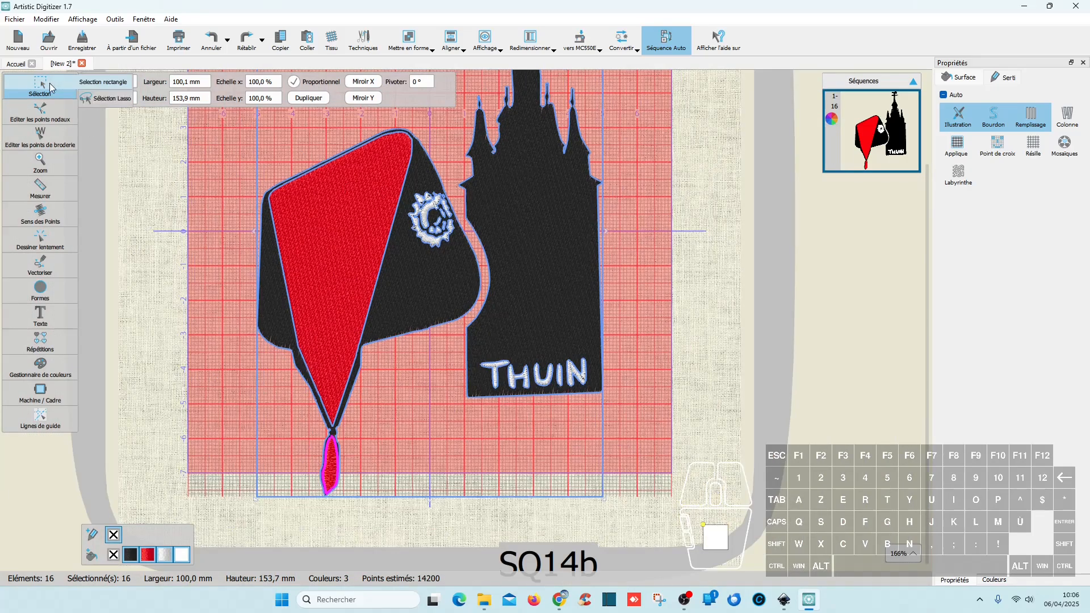
left_click(16, 64)
left_click(459, 238)
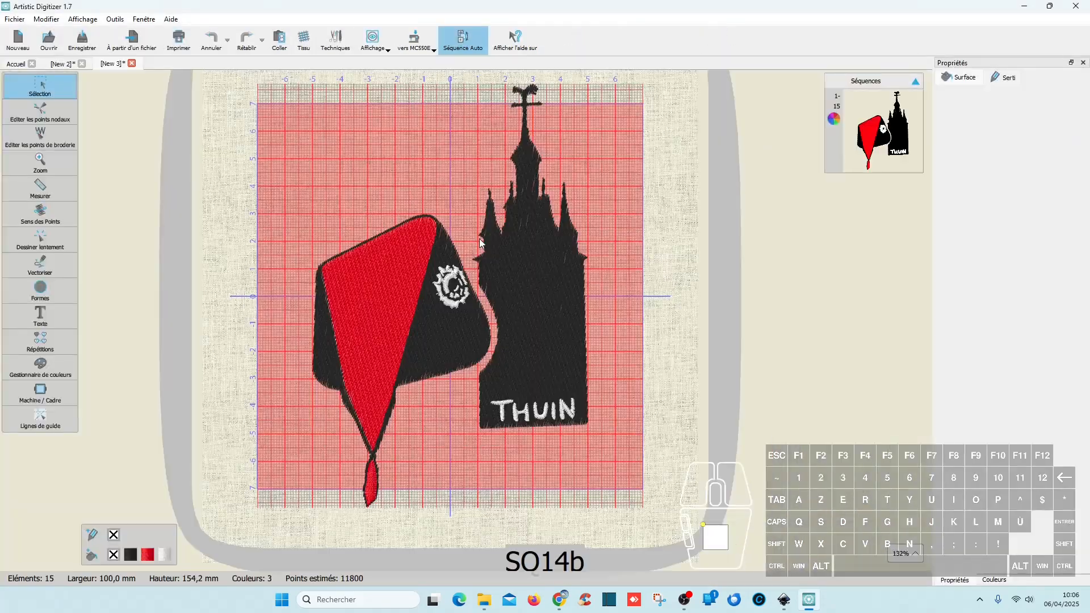
scroll(480, 244, "up", 4)
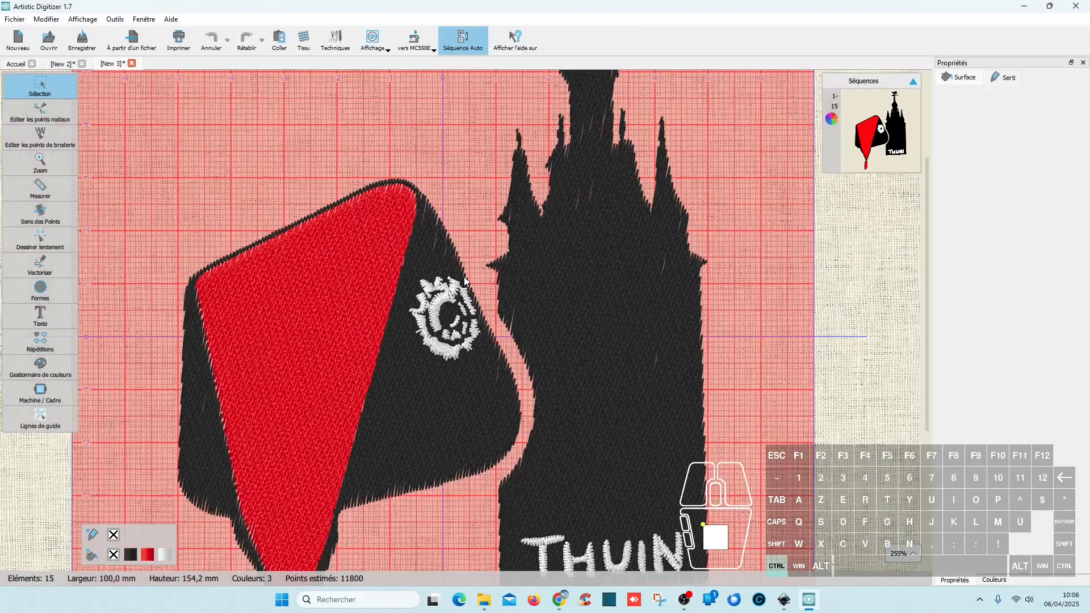
scroll(465, 280, "down", 2)
scroll(465, 280, "down", 1)
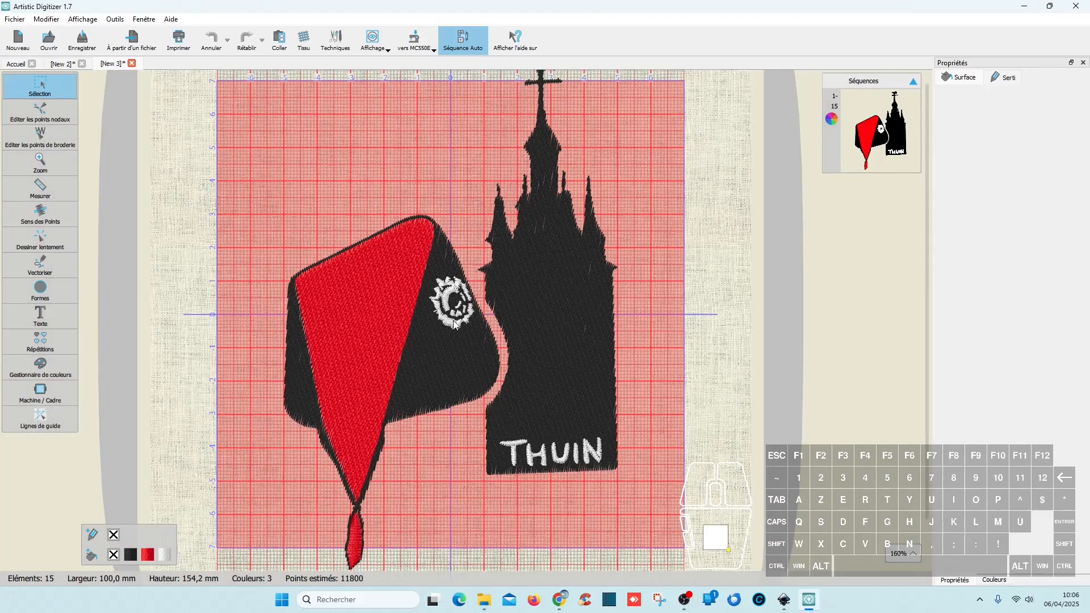
- Select the red tassel, red panel, black bonnet and church tower together and assign them fill stitching (Remplissage)
left_click(356, 551)
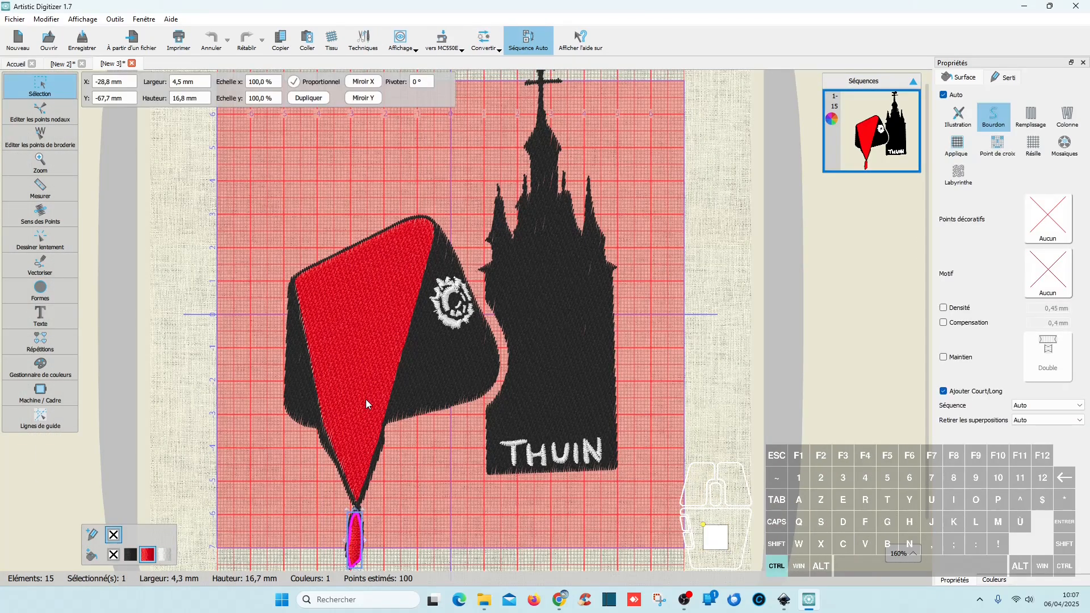
left_click(311, 395, "ctrl")
left_click(461, 378, "ctrl")
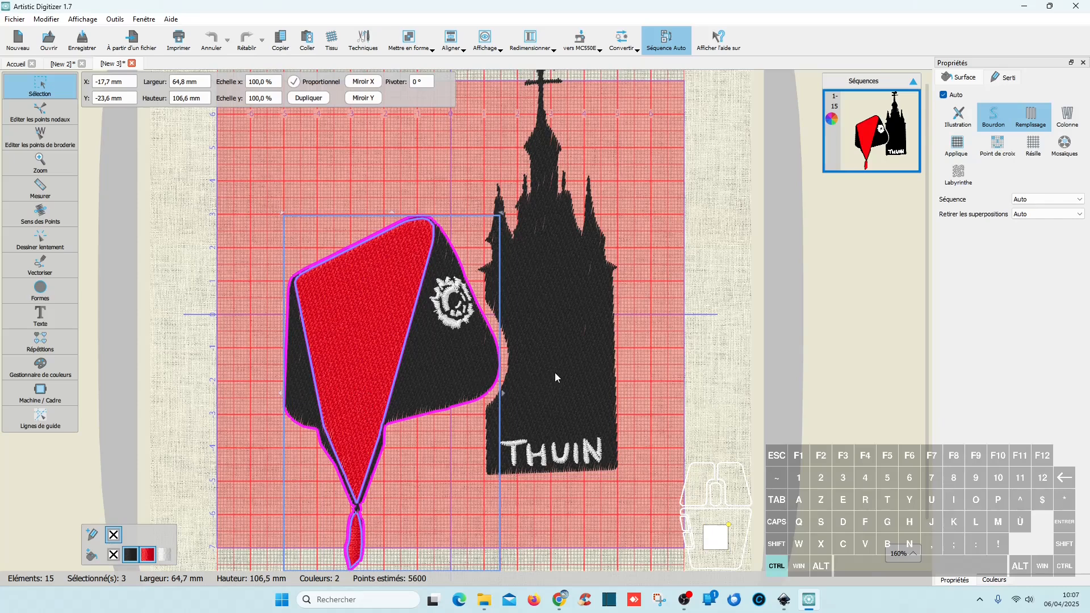
left_click(548, 373, "ctrl")
left_click(1040, 131)
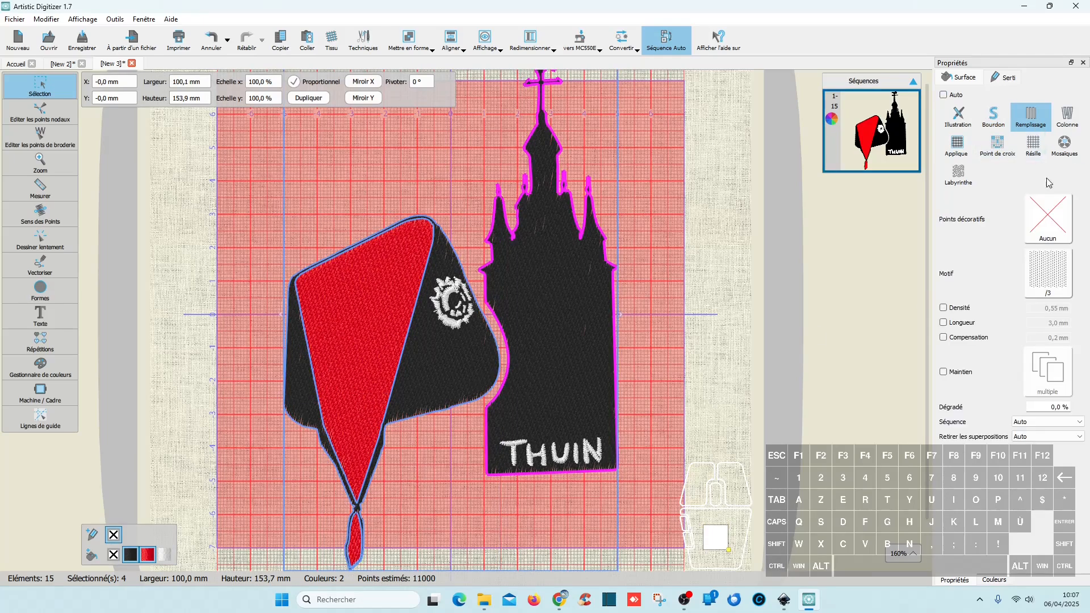
- Set a custom fill density of 0,45 mm for the selected tassel, panel, bonnet and tower
left_click(953, 308)
left_click(1057, 305)
key("BackSpace")
type("4")
key("Return")
- Select all the white THUIN letters and bonnet logo shapes and set their satin stitch density to 0,40 mm
left_click_drag(647, 497, 423, 270)
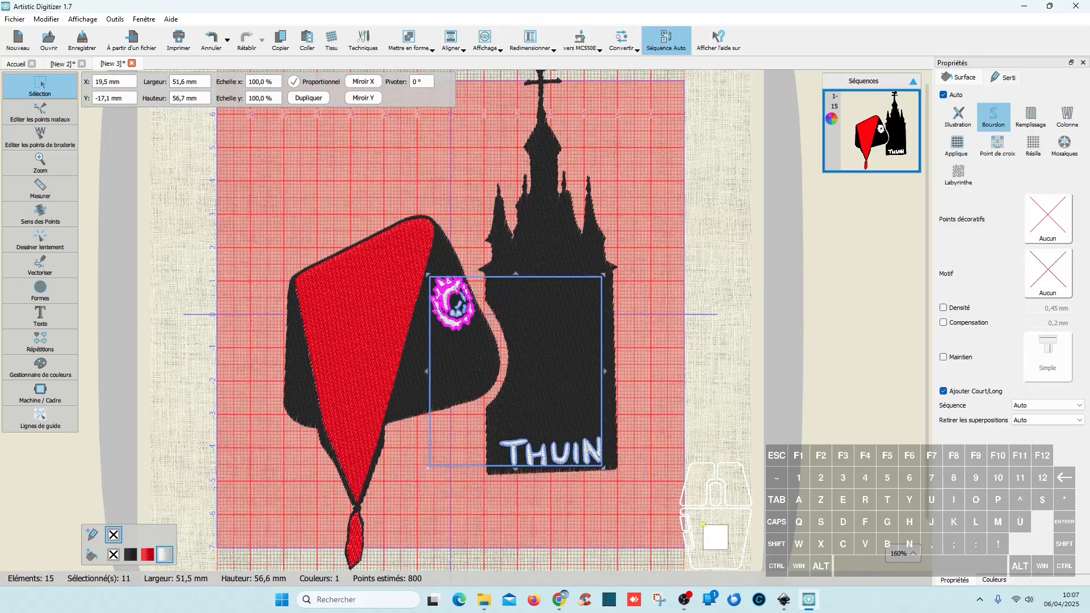
left_click(943, 309)
left_click(1058, 310)
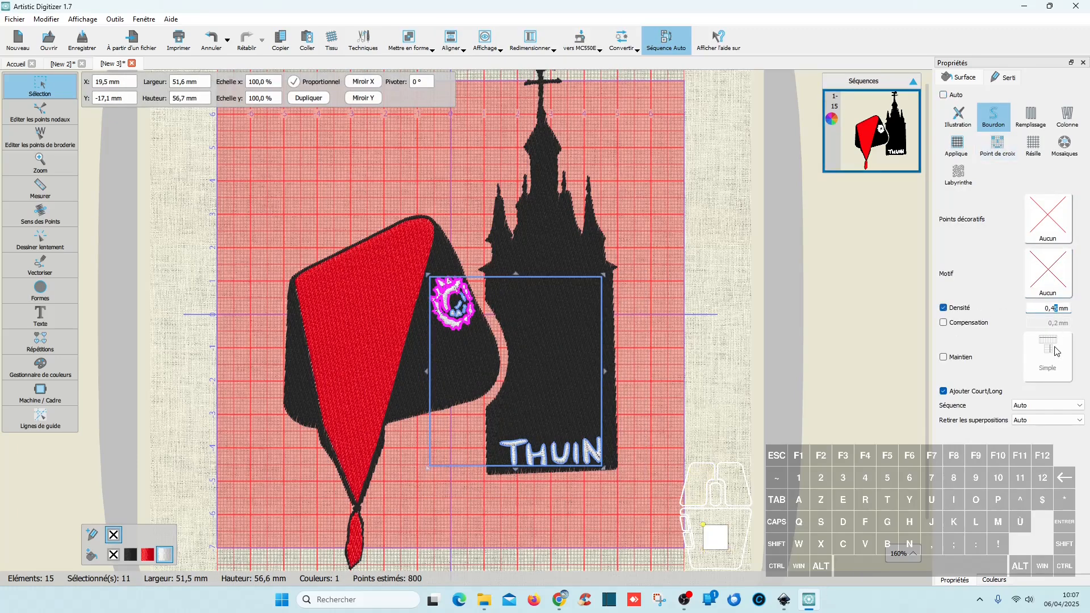
key("Return")
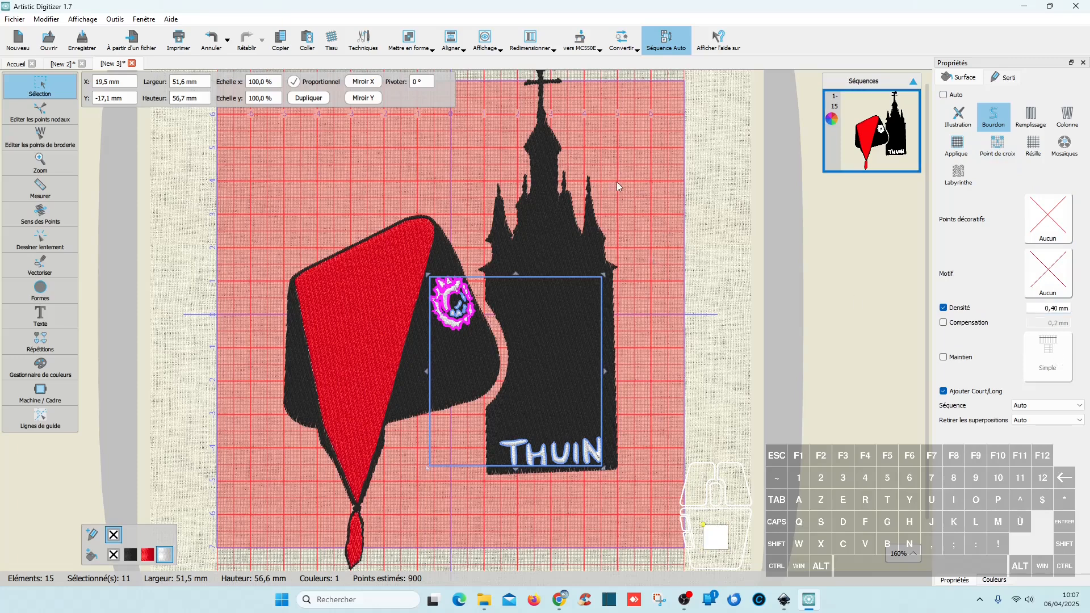
- Change the machine's embroidery hoop to SQ20b, return to object selection and clear the selection
left_click(596, 47)
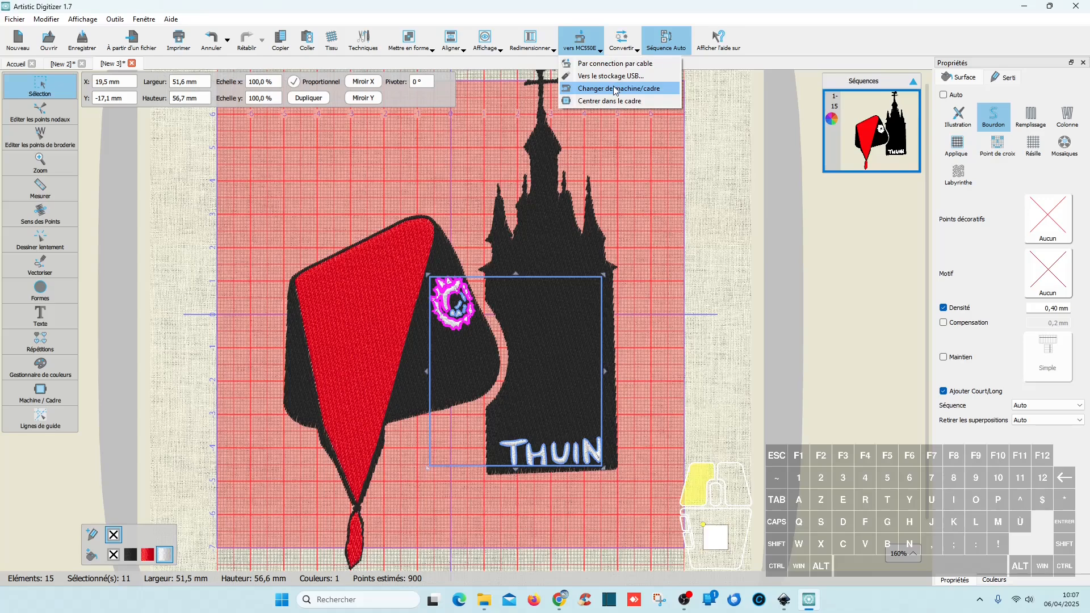
left_click(615, 89)
left_click(522, 325)
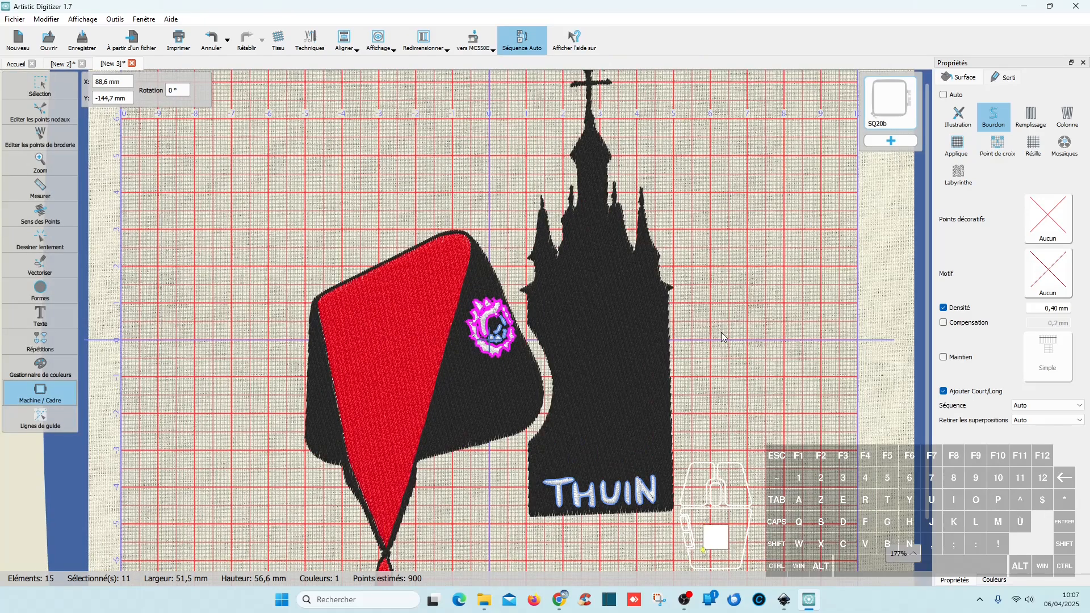
left_click(40, 86)
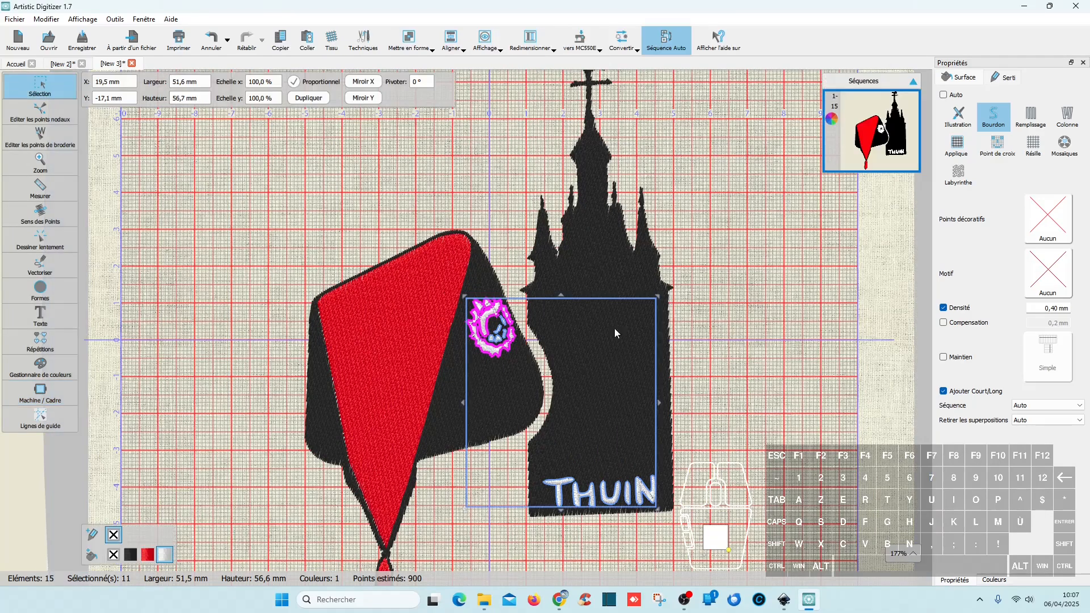
left_click(788, 410)
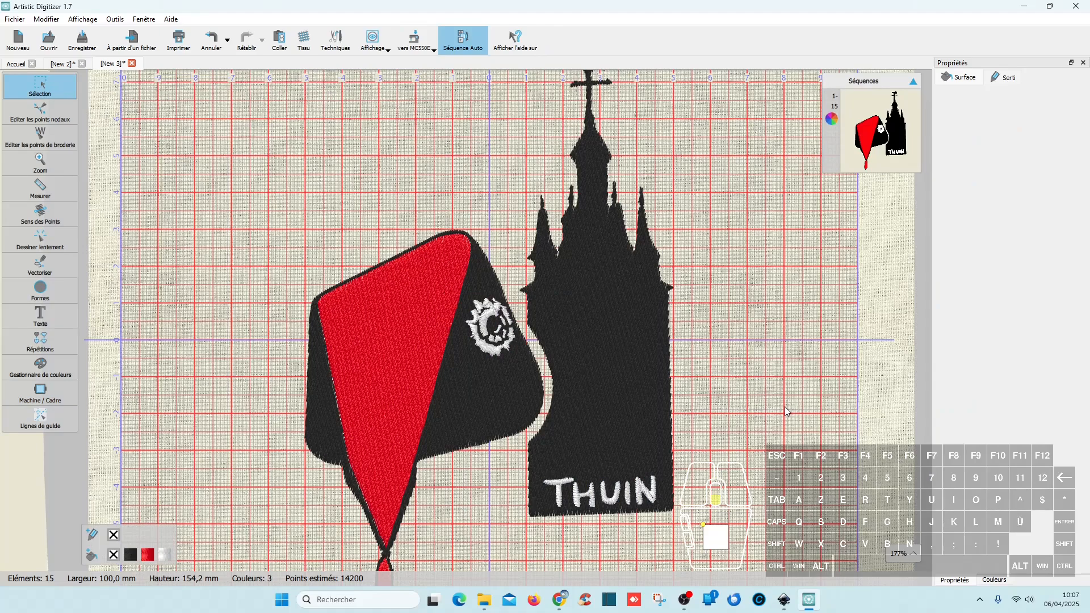
scroll(784, 406, "down", 1)
- Switch to Inkscape, collapse the logo bonnet group, and examine the drawing's object order and overall layout
left_click(785, 602)
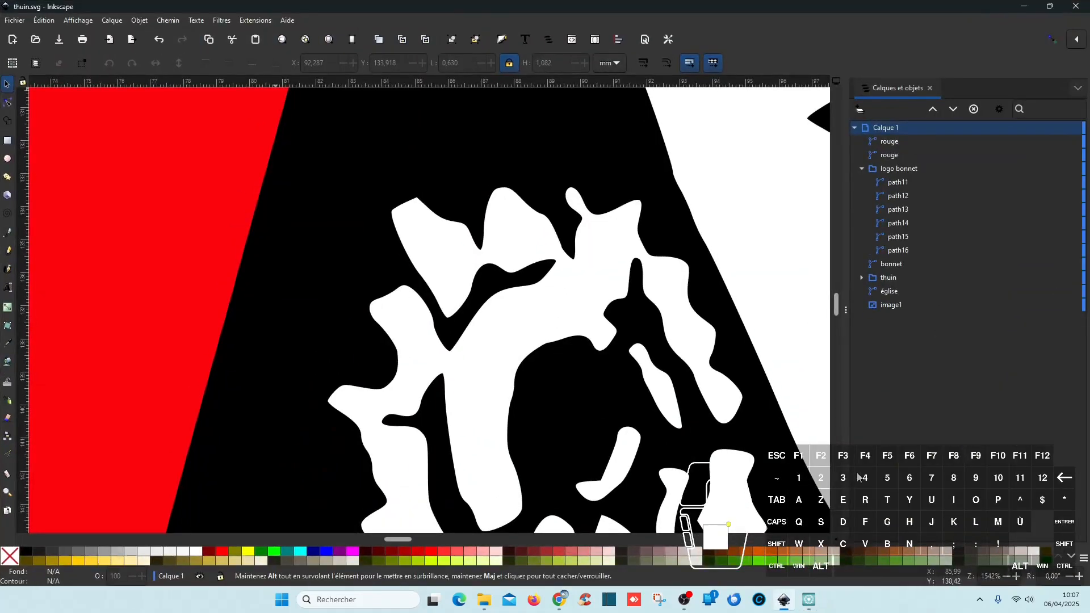
left_click(862, 168)
scroll(738, 323, "down", 6)
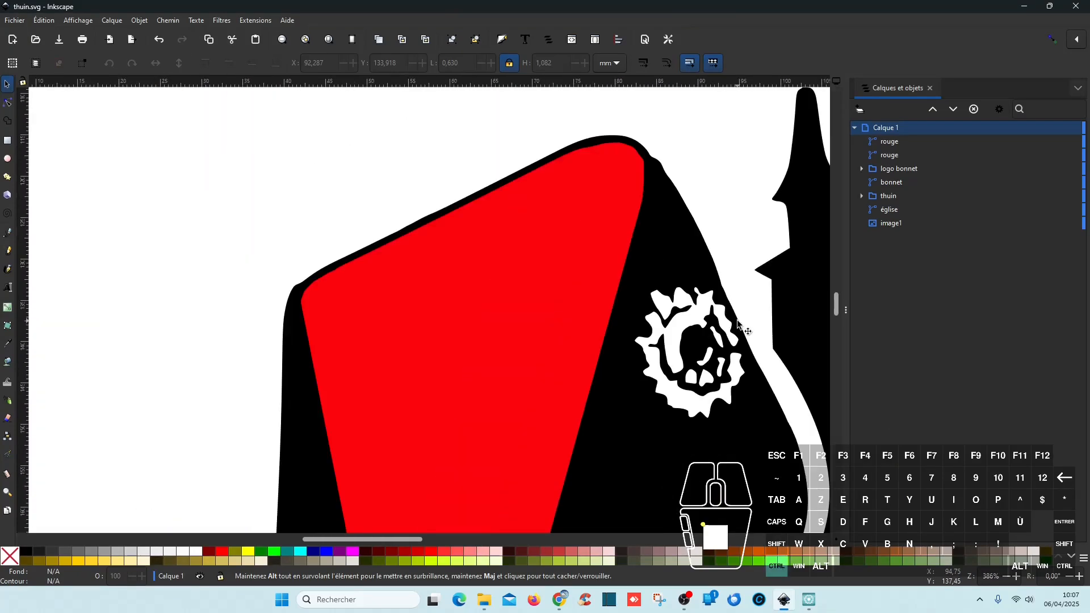
scroll(738, 323, "right", 8)
scroll(737, 324, "up", 2)
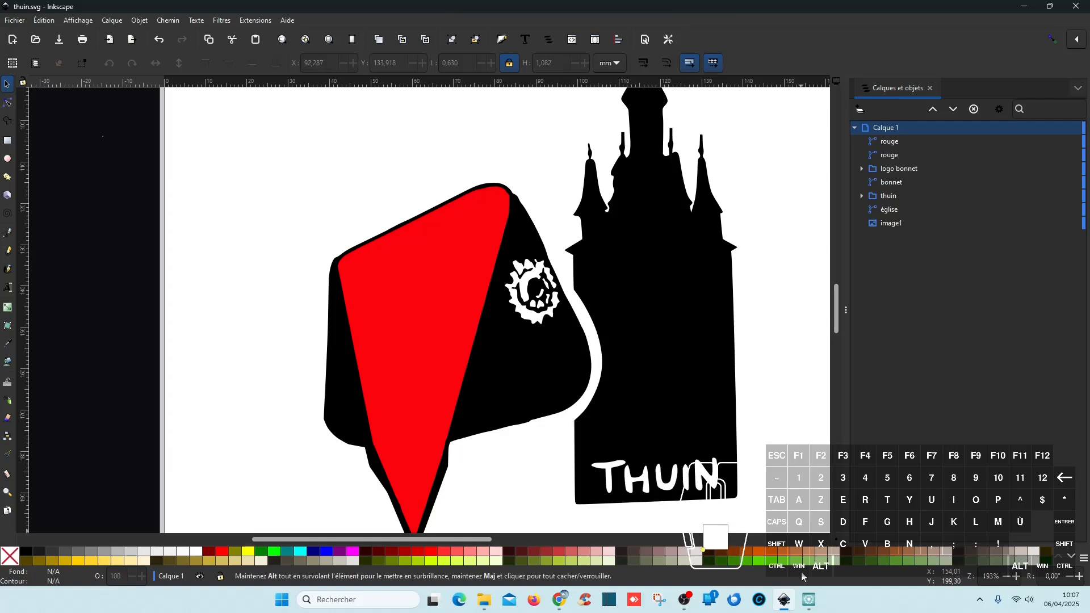
- Back in Artistic Digitizer, turn off automatic sequencing and move the black bonnet directly after the church tower in the stitching sequence
key("alt+Tab")
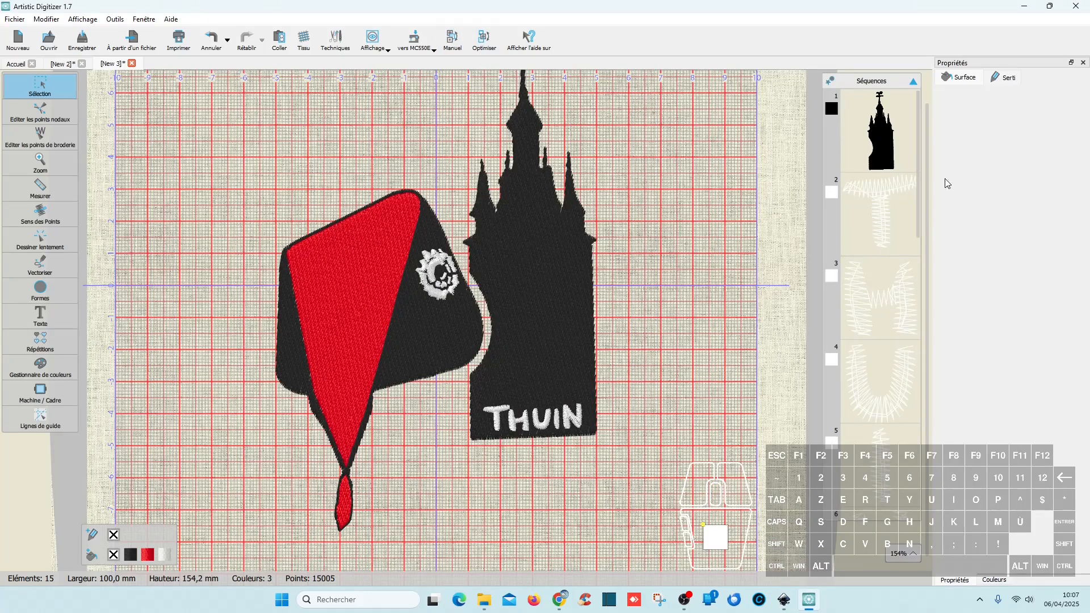
left_click(873, 134)
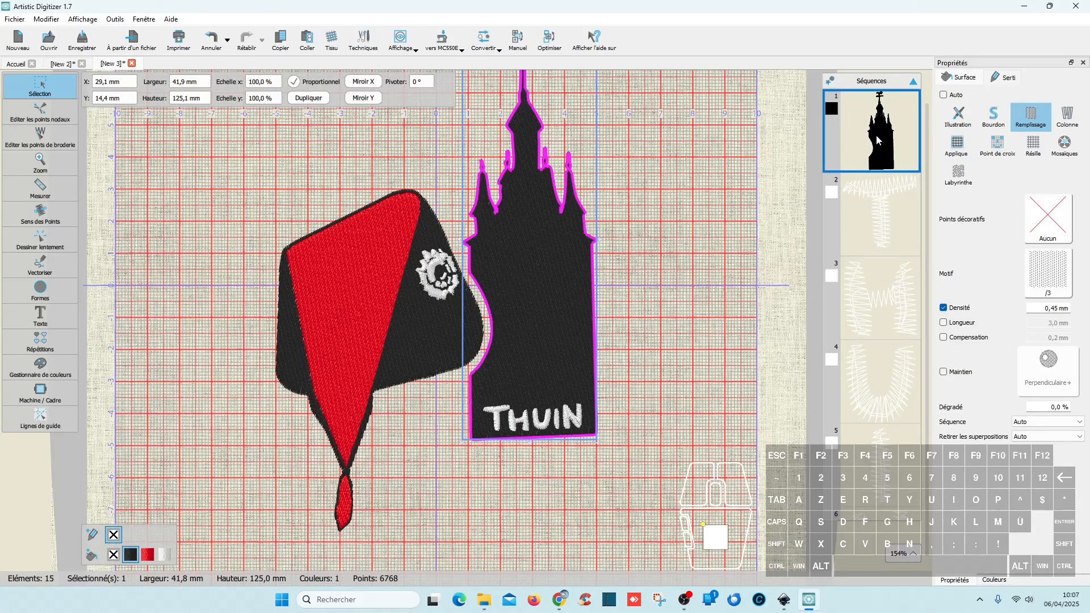
scroll(873, 233, "down", 10)
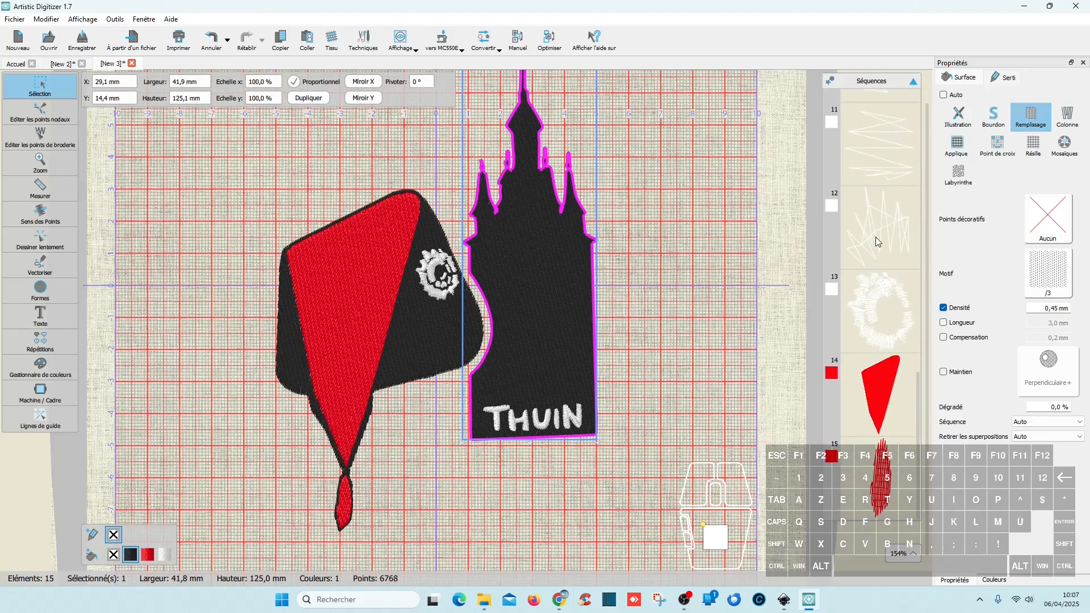
scroll(875, 235, "up", 10)
scroll(877, 236, "down", 3)
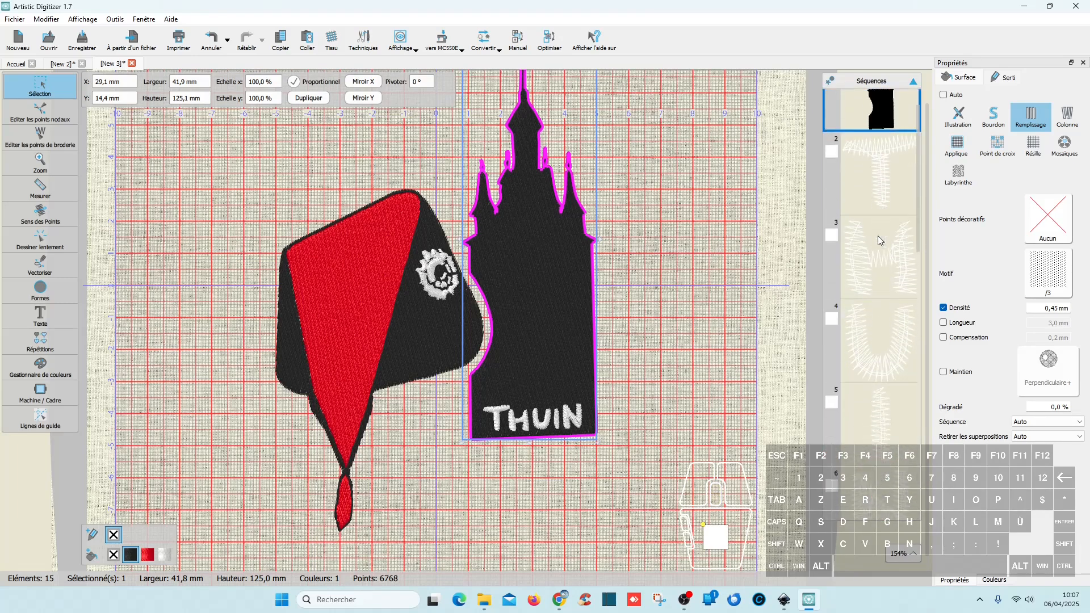
left_click(890, 417)
left_click_drag(890, 417, 922, 218)
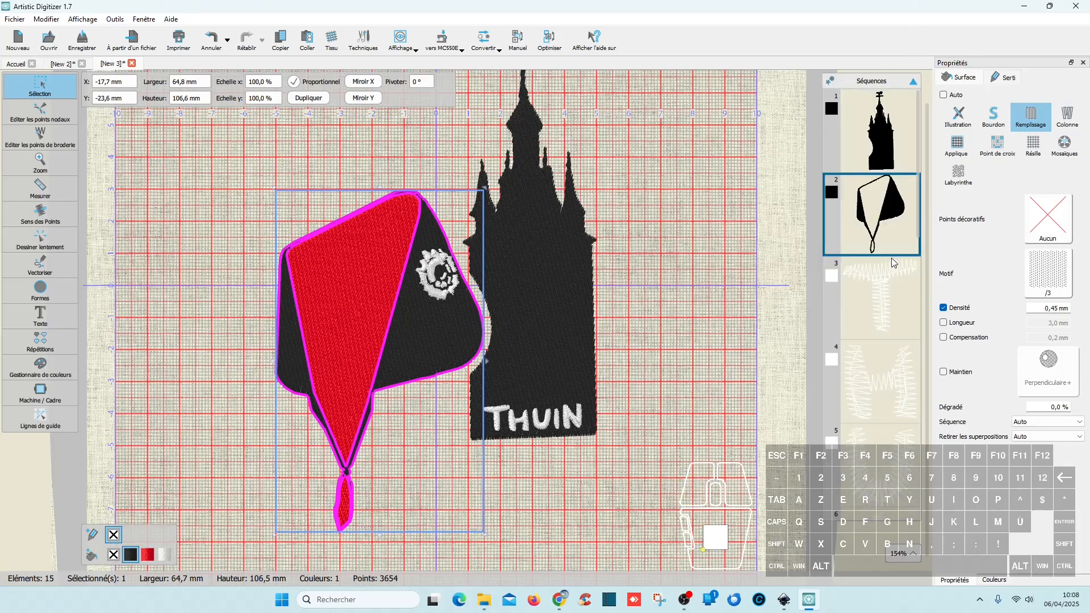
- Move the red bonnet panel and the red tassel together directly after the black bonnet in the stitching sequence
scroll(891, 261, "down", 6)
scroll(891, 261, "down", 2)
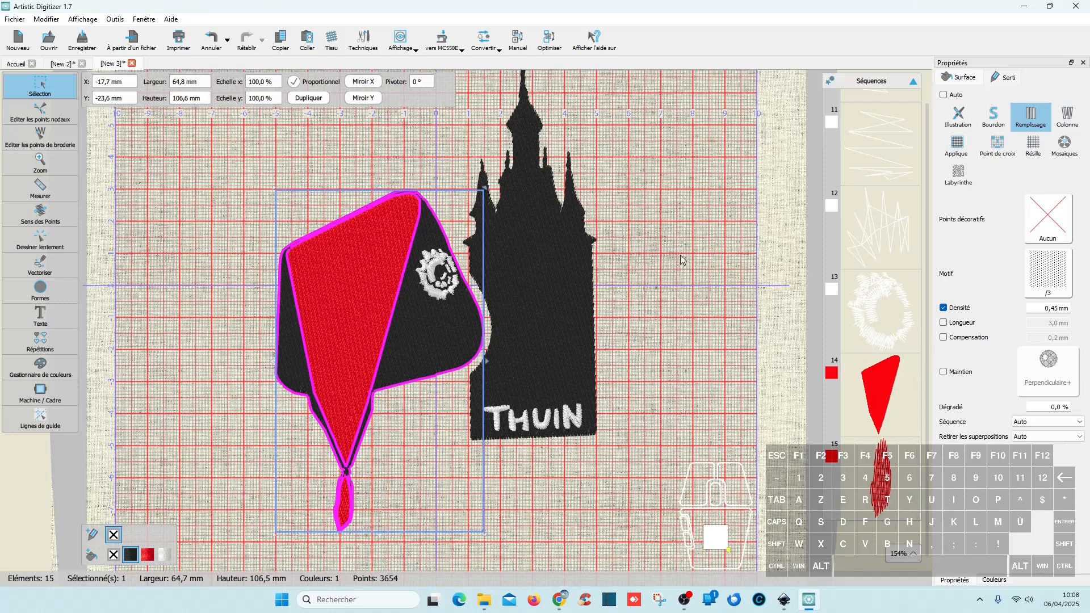
left_click(908, 415)
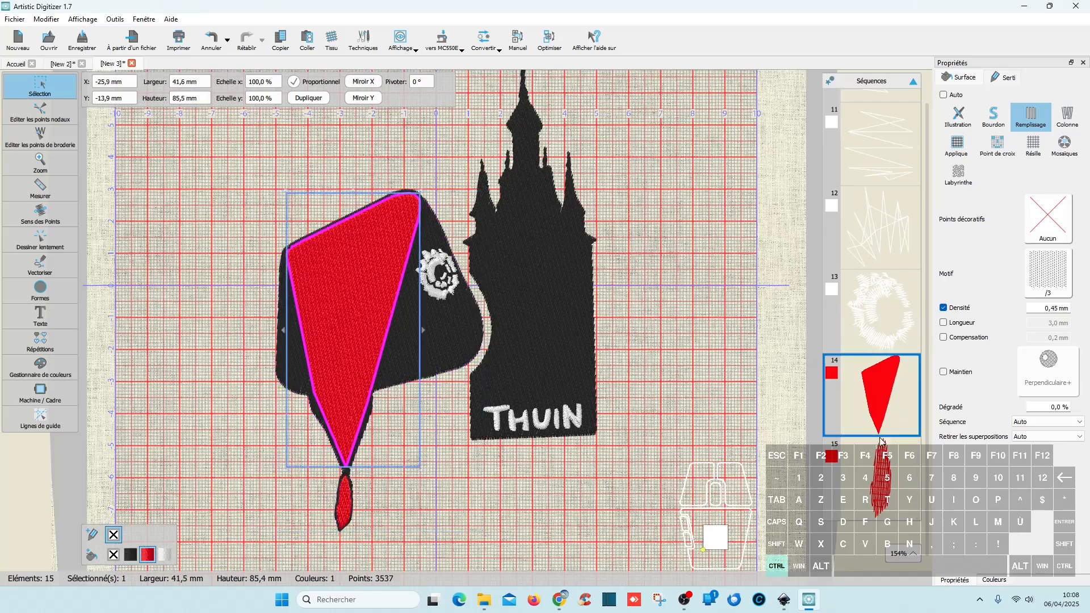
left_click(913, 458, "ctrl")
left_click_drag(872, 406, 933, 271)
scroll(907, 411, "down", 10)
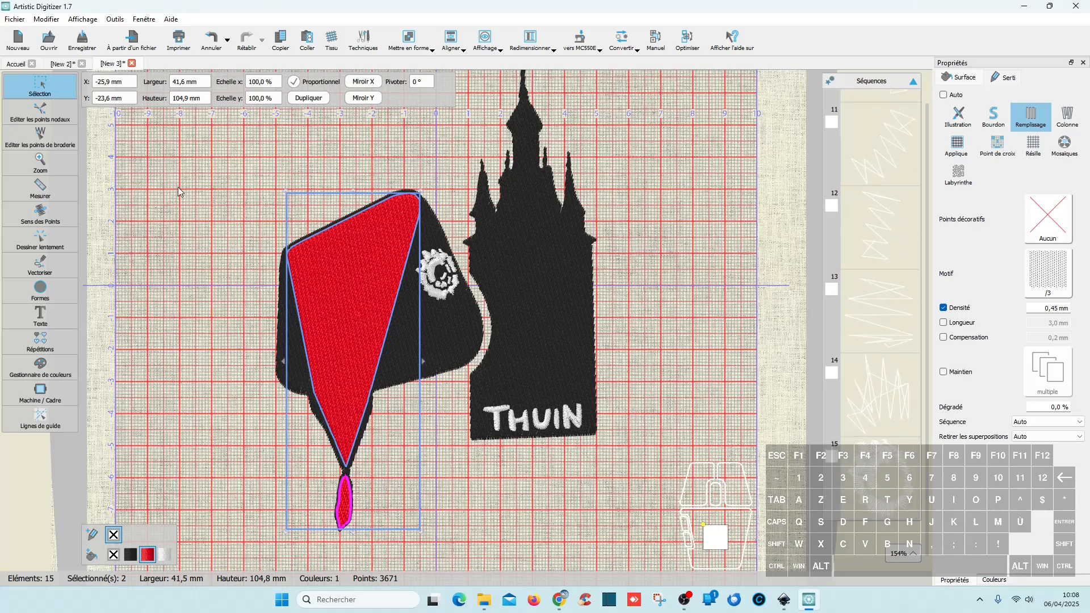
- Run the slow-draw simulation of the design and advance it to the end to check the new stitching order
left_click(40, 239)
left_click(79, 301)
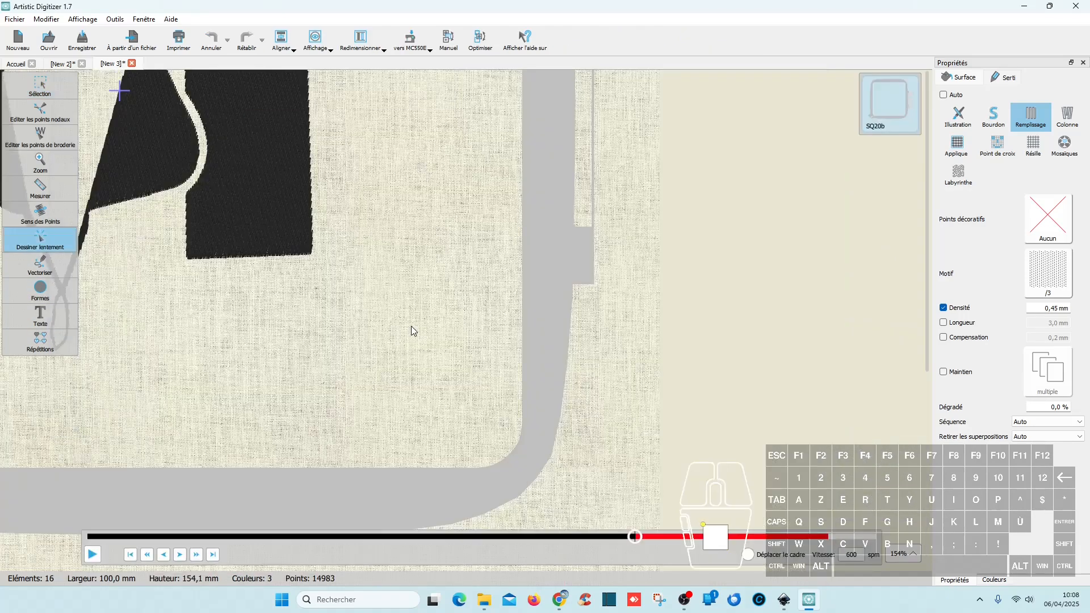
left_click_drag(634, 537, 877, 536)
mouse_move(57, 157)
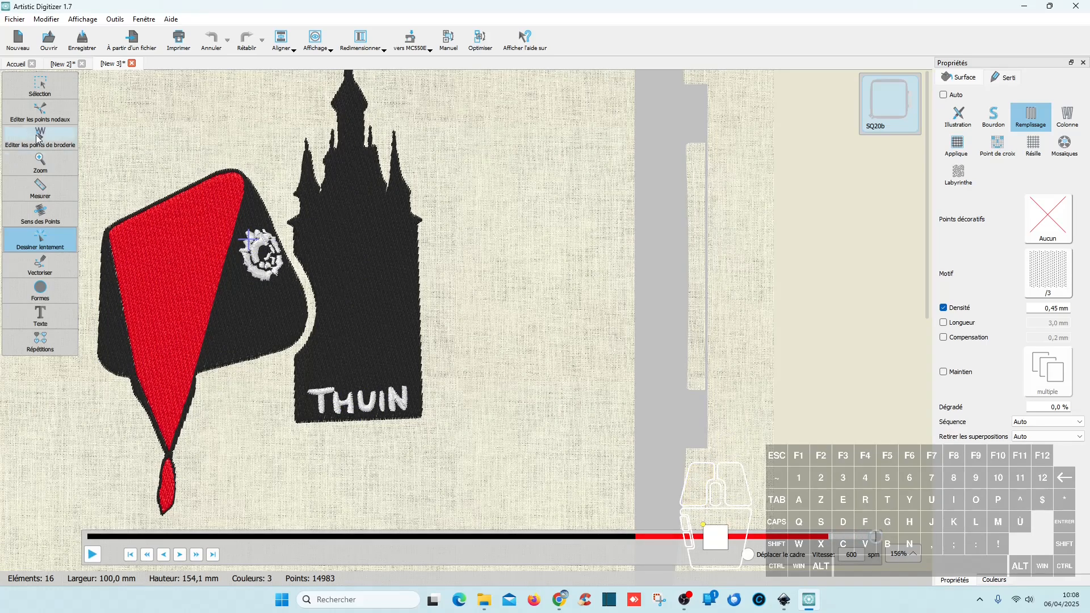
- Leave the slow-draw simulation, select the entire design and scale it proportionally to a height of 100 mm
left_click(40, 86)
left_click(666, 454)
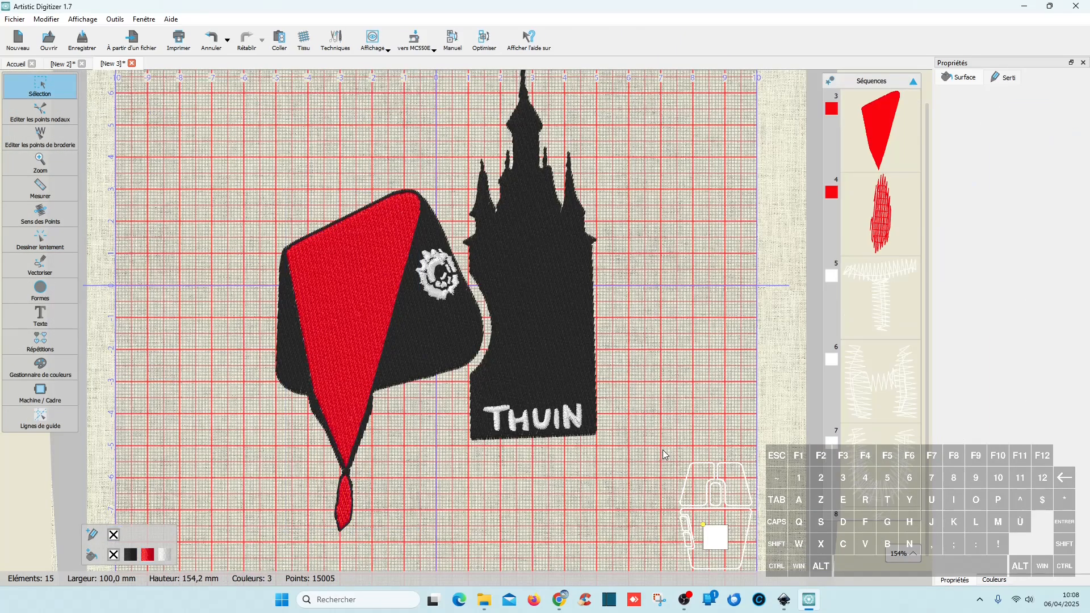
left_click_drag(639, 566, 219, 97)
scroll(494, 274, "down", 2)
left_click_drag(621, 486, 251, 80)
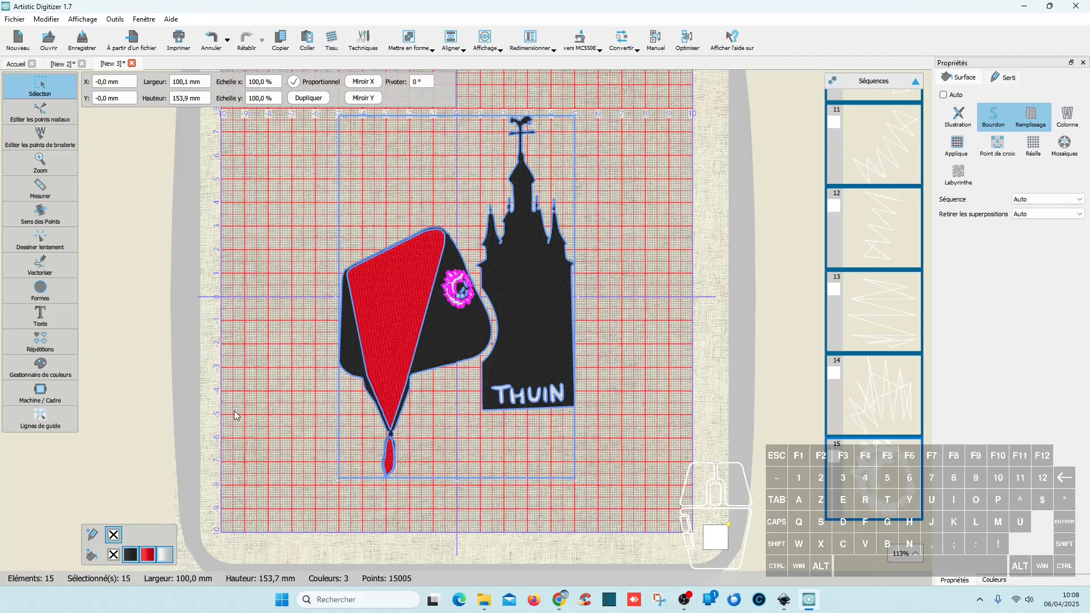
left_click(183, 98)
type("100")
key("Return")
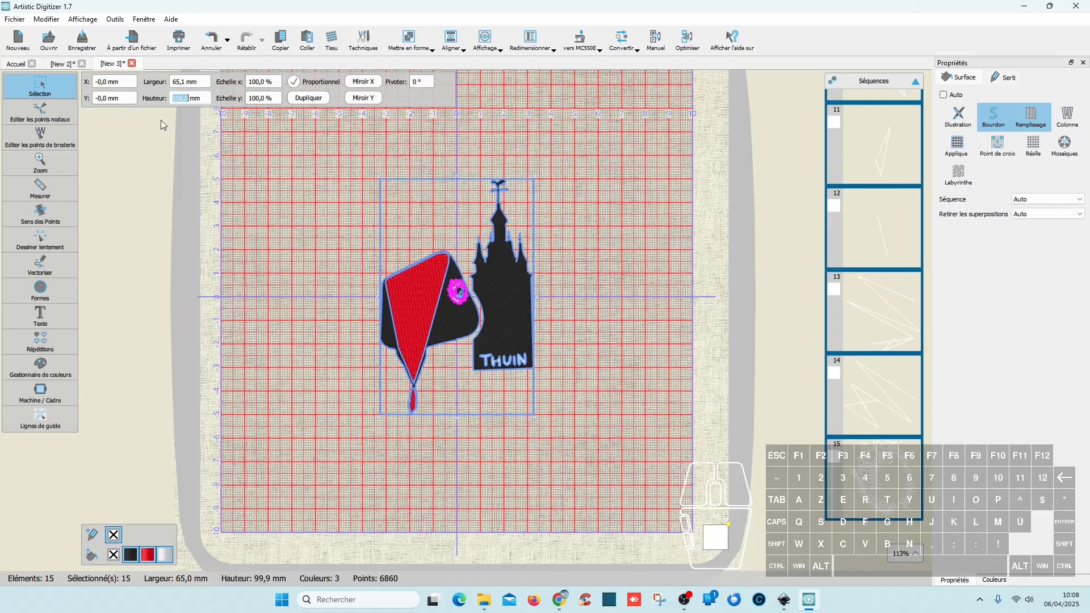
left_click(637, 284)
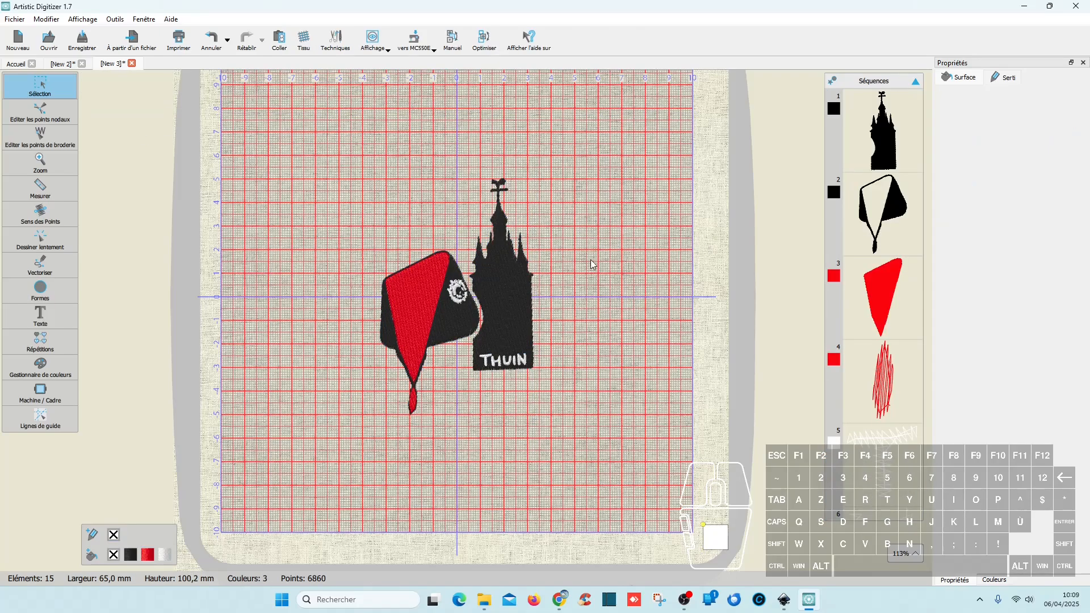
- Examine the resized design's stitching up close and check the overall dimensions of all its elements
scroll(475, 306, "up", 5)
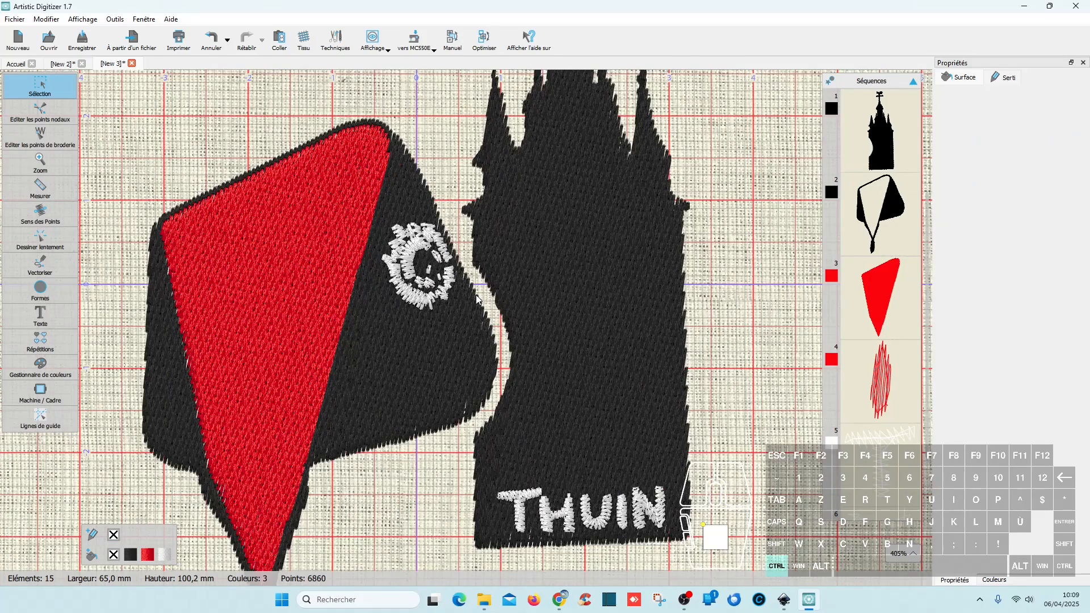
scroll(477, 299, "down", 2)
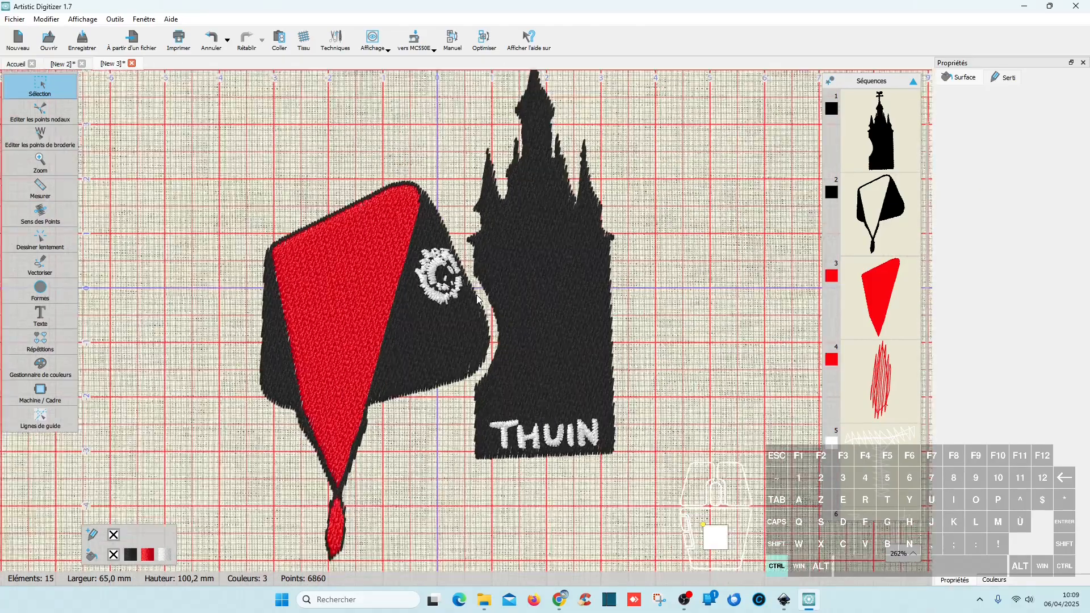
scroll(574, 218, "up", 3)
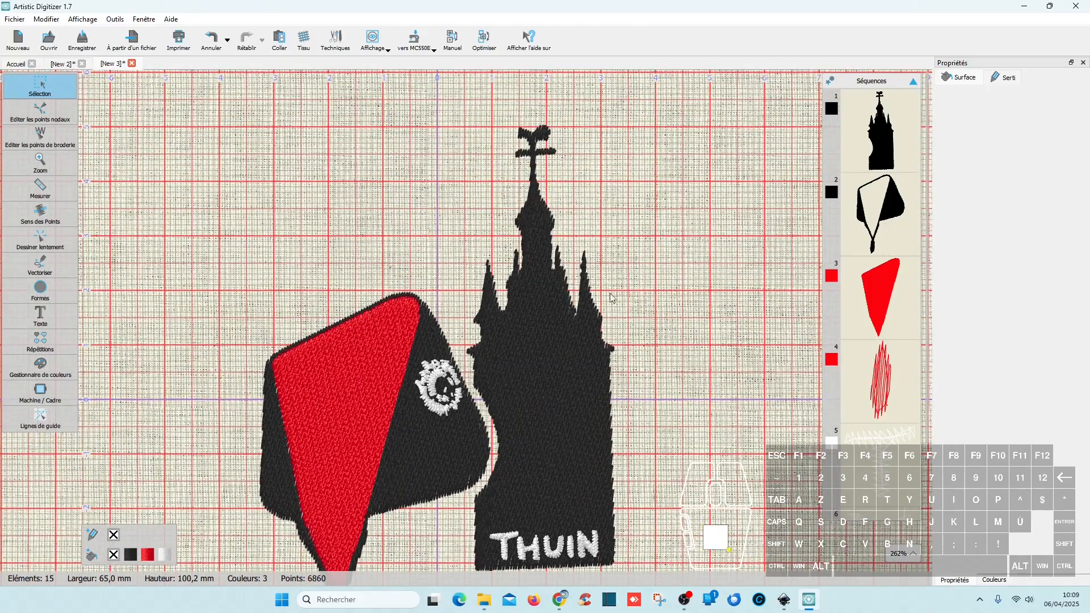
scroll(617, 349, "down", 2)
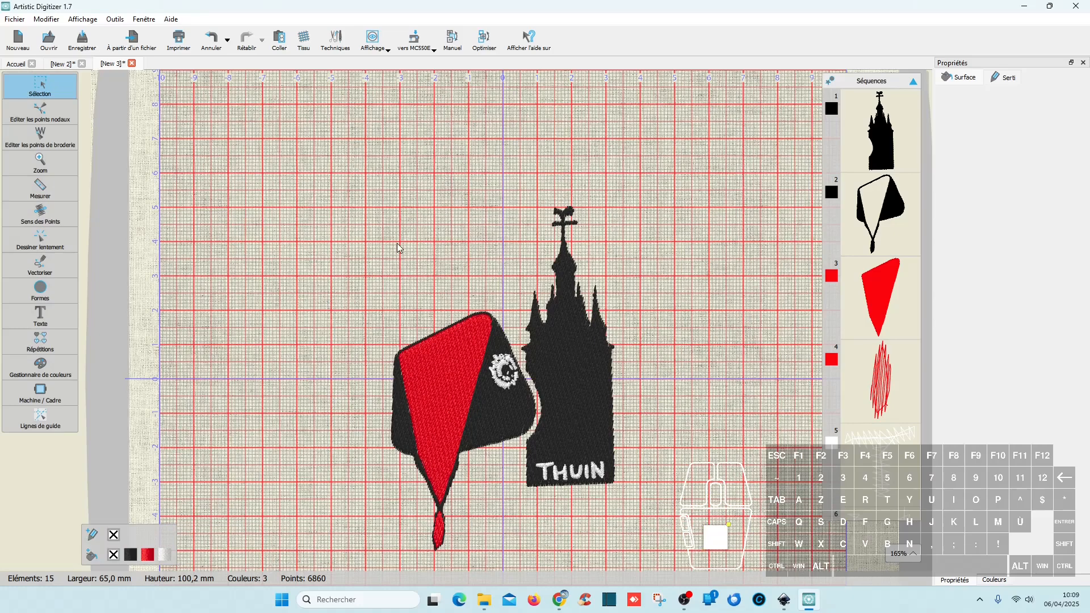
left_click_drag(337, 145, 661, 574)
mouse_move(684, 599)
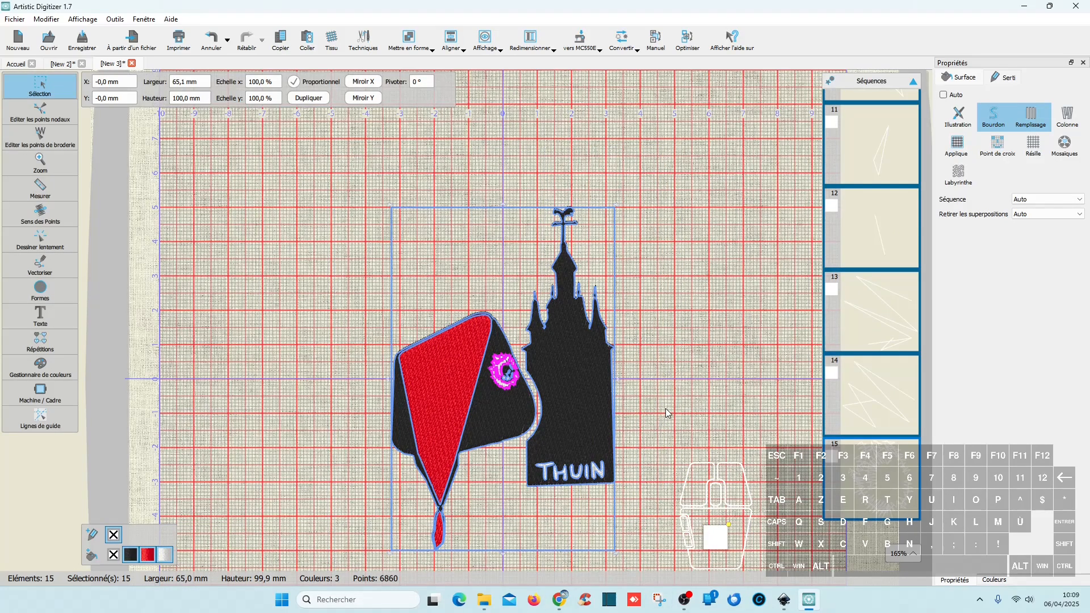
left_click(639, 340)
- Switch automatic sequencing on and back off, and select the tower and the white lettering and emblem to check them
left_click(484, 38)
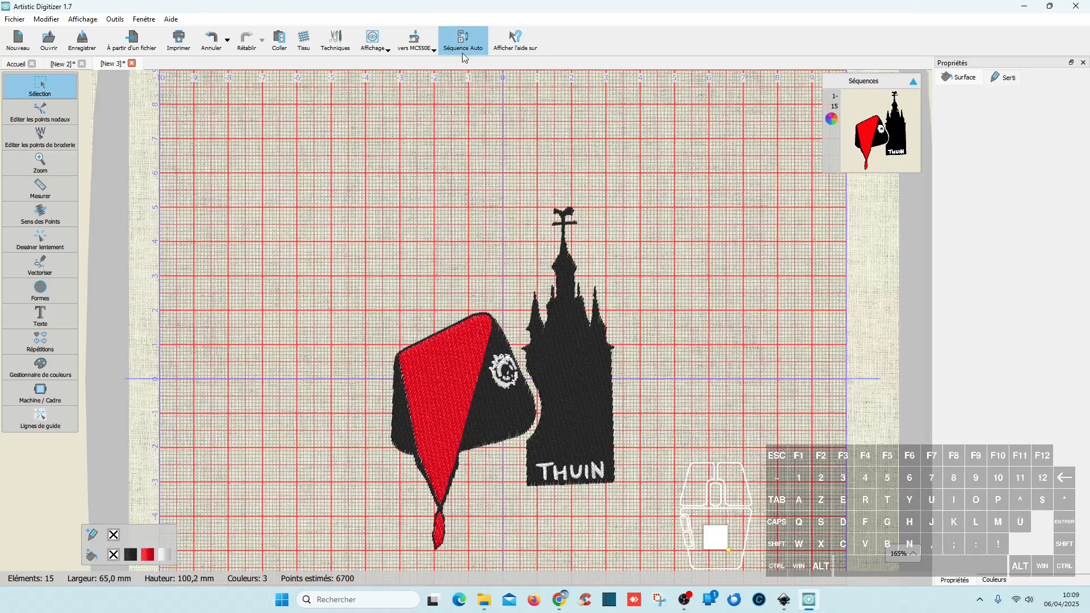
left_click(465, 41)
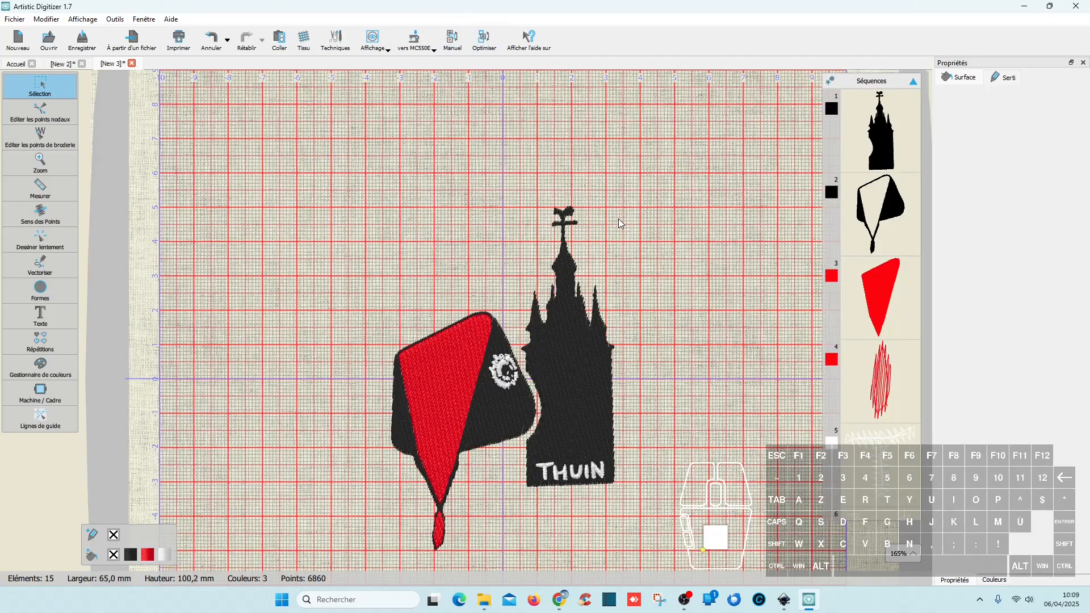
left_click(565, 350)
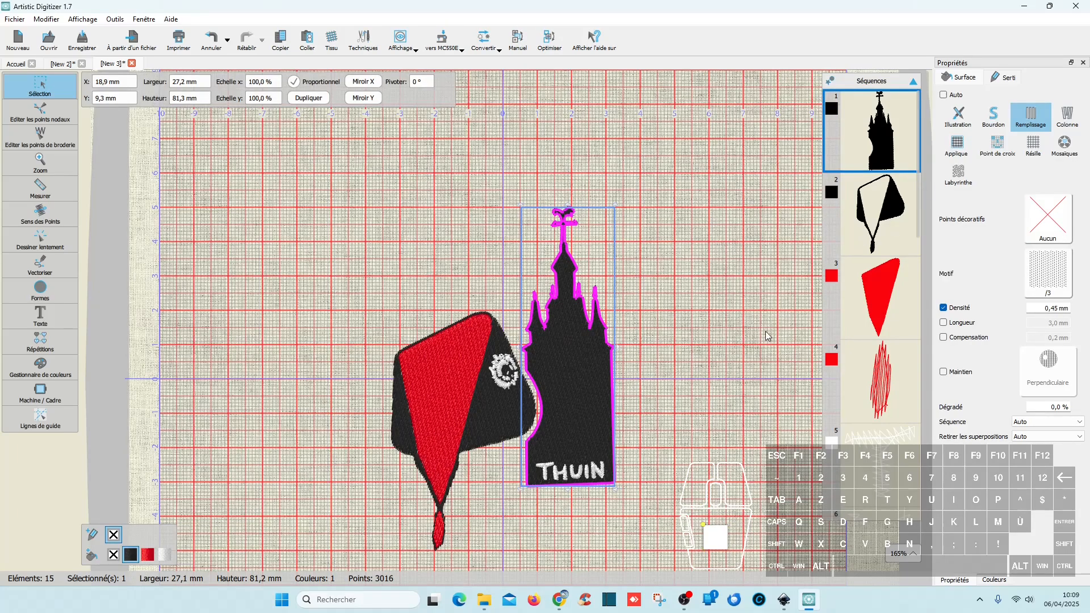
scroll(732, 324, "down", 2)
left_click_drag(660, 492, 485, 317)
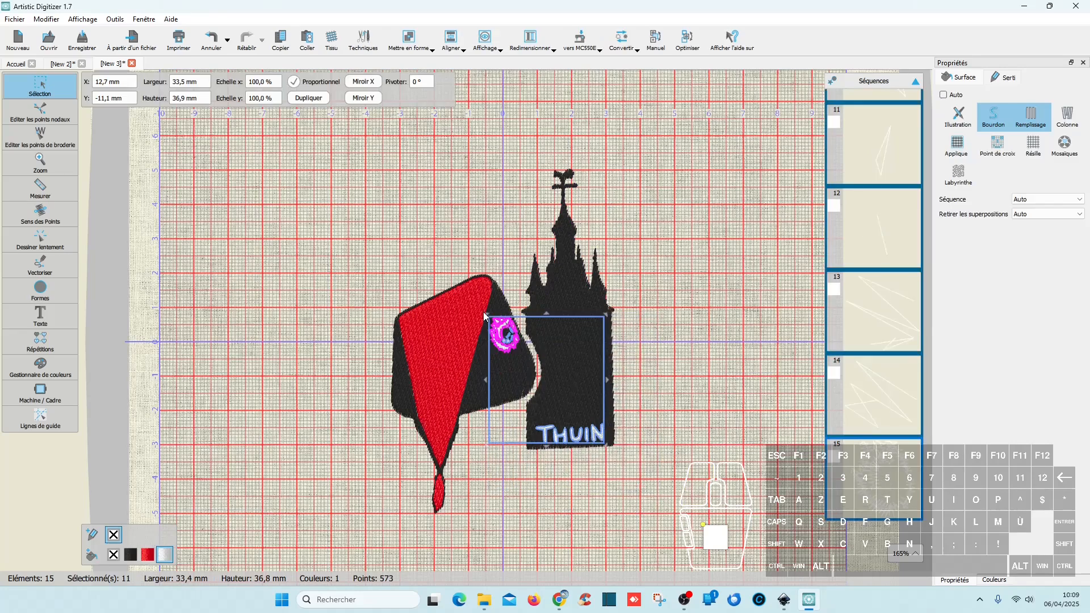
left_click(730, 356)
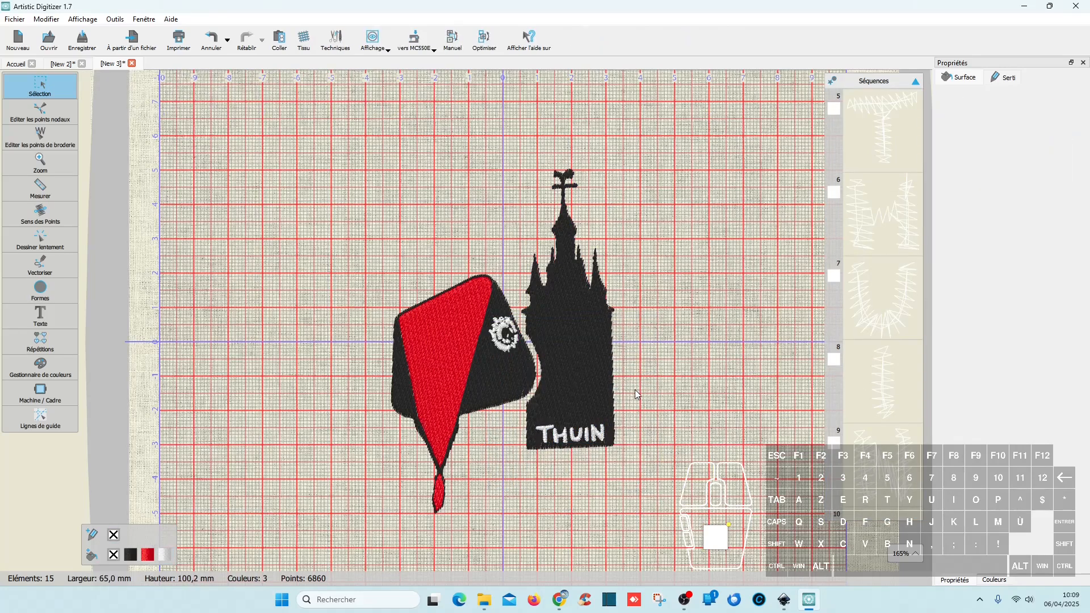
- Set the stitch direction of the red tassel to run horizontally across its width
scroll(440, 504, "up", 5)
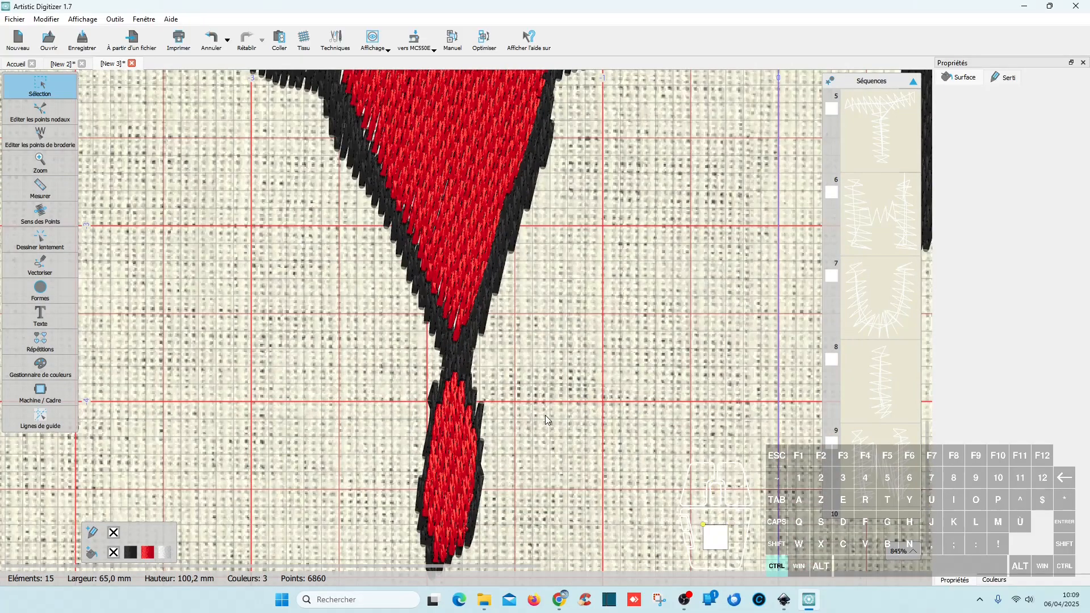
scroll(546, 420, "down", 4)
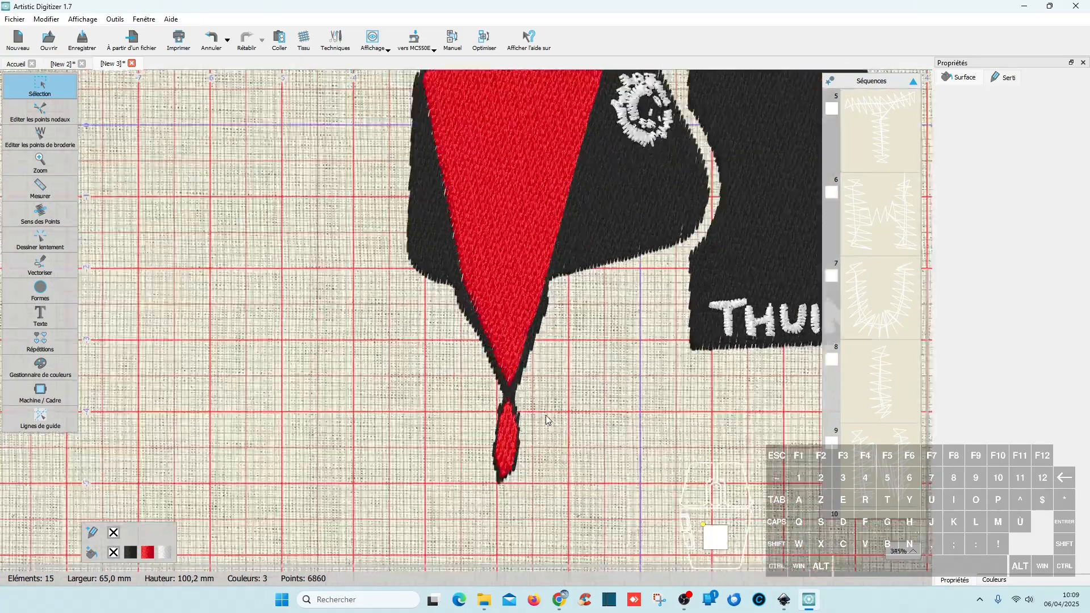
scroll(546, 420, "down", 2)
scroll(549, 420, "down", 2)
scroll(550, 420, "up", 3)
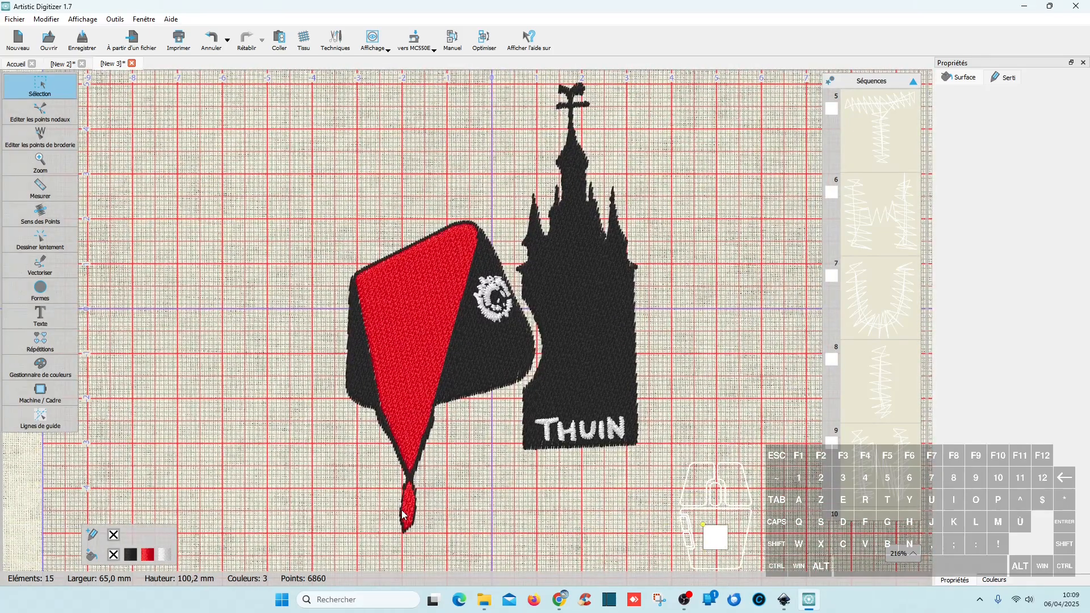
left_click(410, 509)
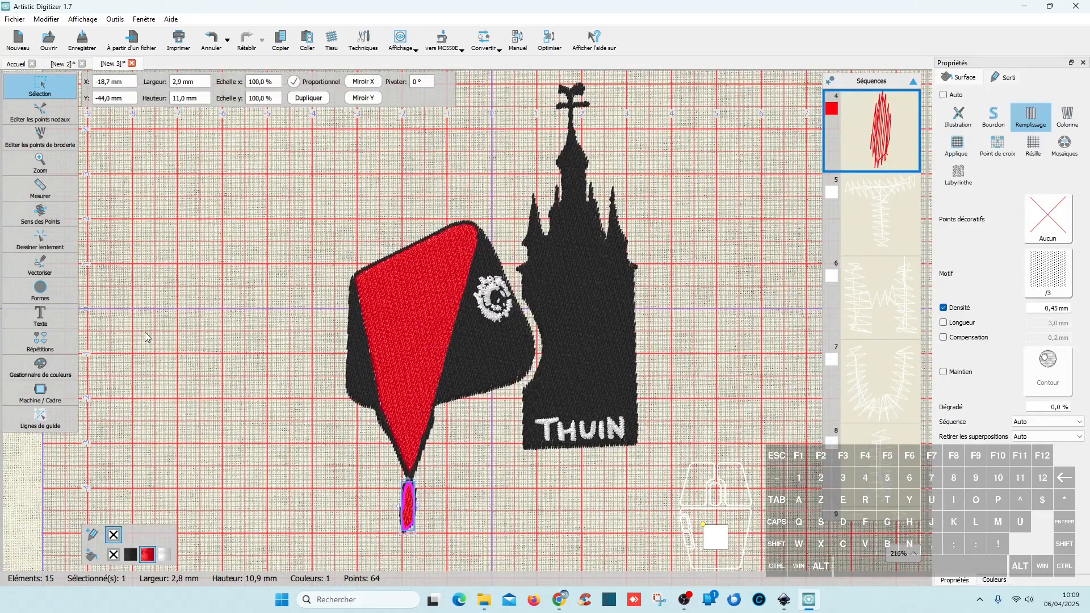
left_click(40, 212)
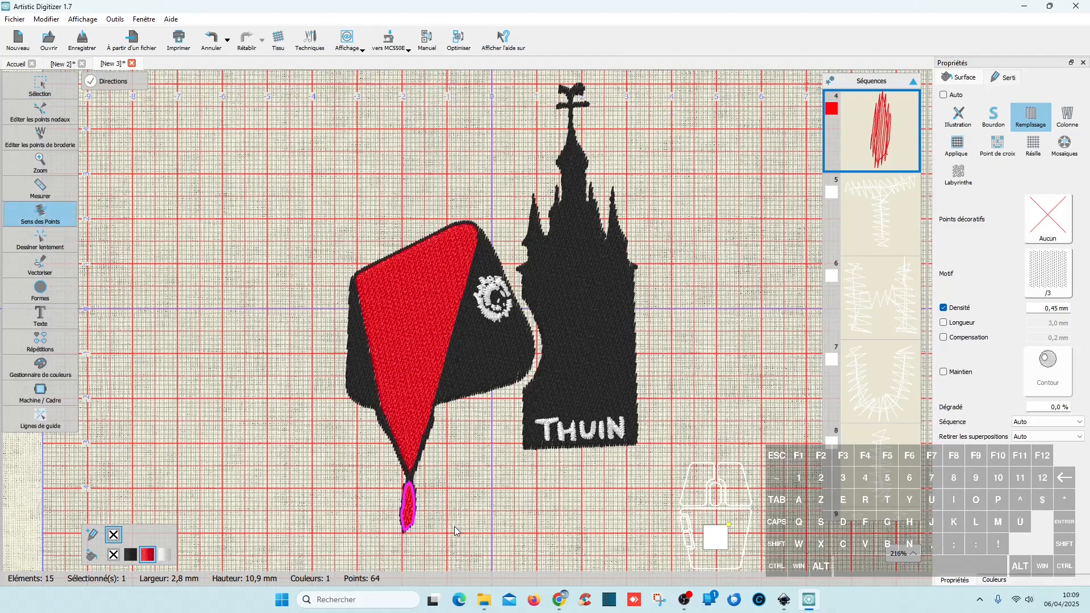
scroll(409, 514, "up", 5)
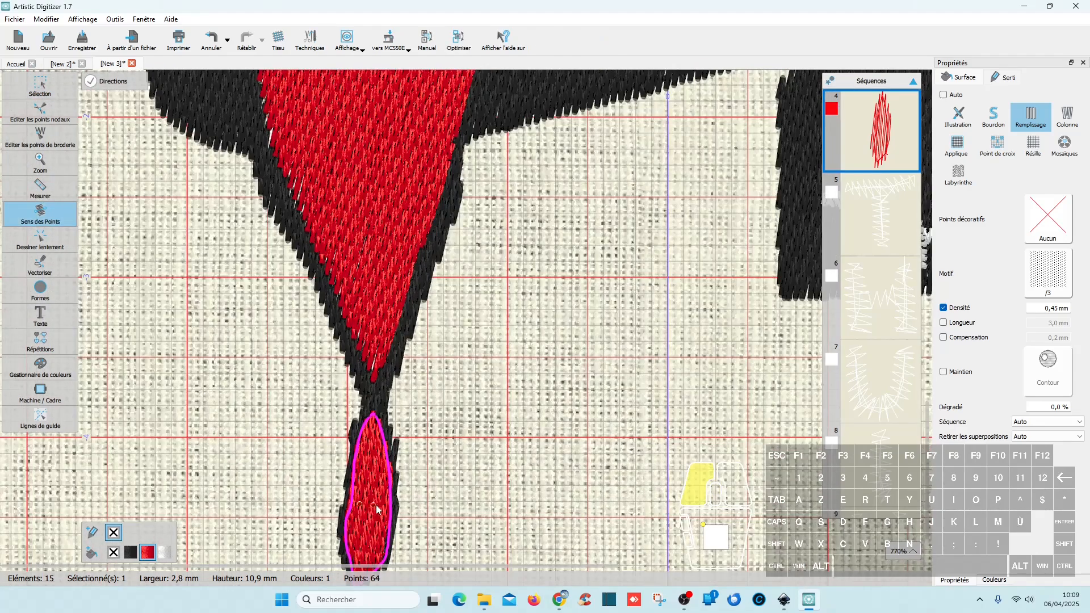
left_click(383, 510)
- Set the red bonnet panel's stitches to run roughly horizontally and the black bonnet's stitches to run vertically
left_click(349, 258)
left_click_drag(331, 233, 402, 237)
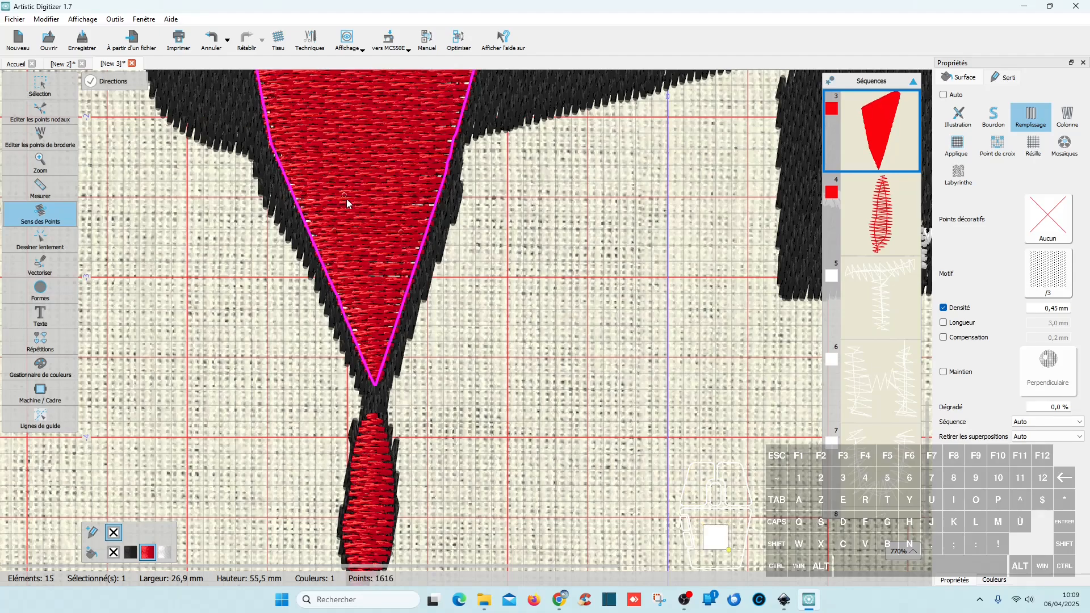
scroll(353, 238, "down", 3)
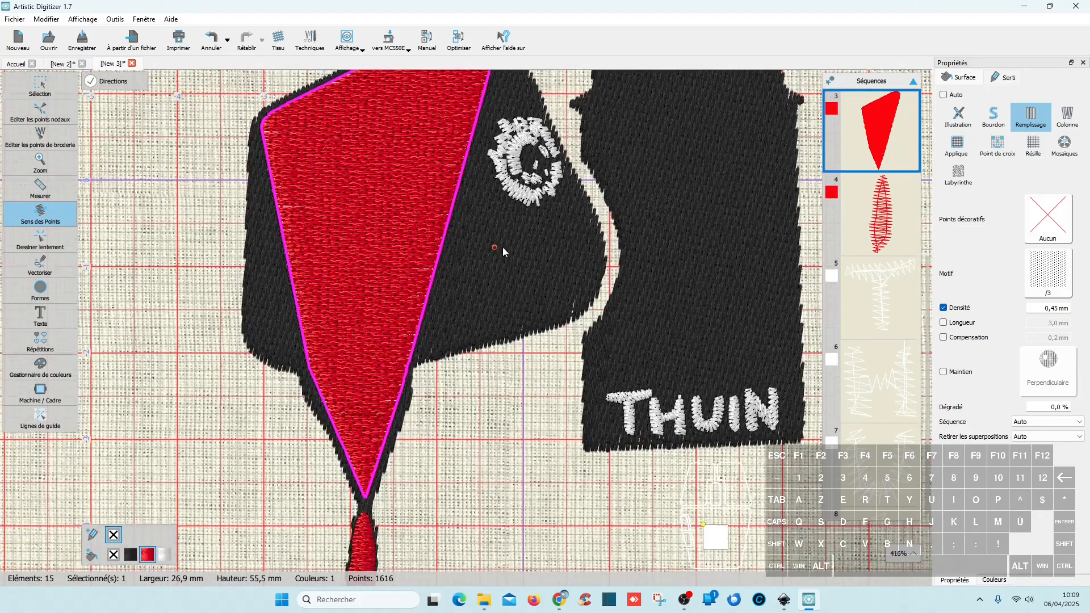
left_click(504, 308)
left_click_drag(495, 329, 499, 271)
- Set the stitch direction of the black church tower to horizontal
left_click(639, 359)
left_click(665, 356)
left_click_drag(727, 355, 727, 354)
left_click(606, 410)
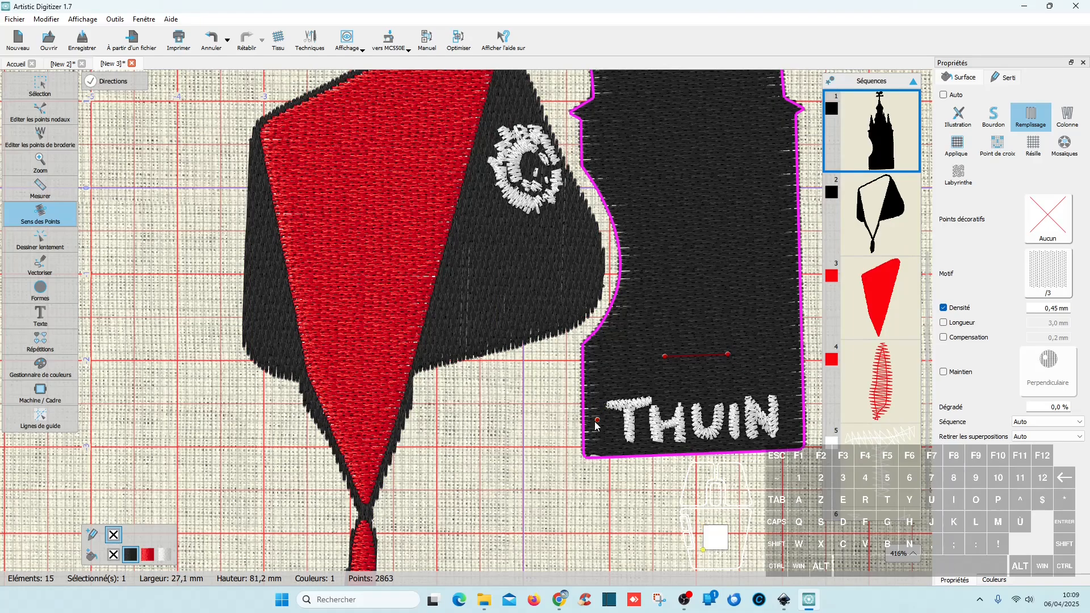
scroll(506, 431, "down", 4)
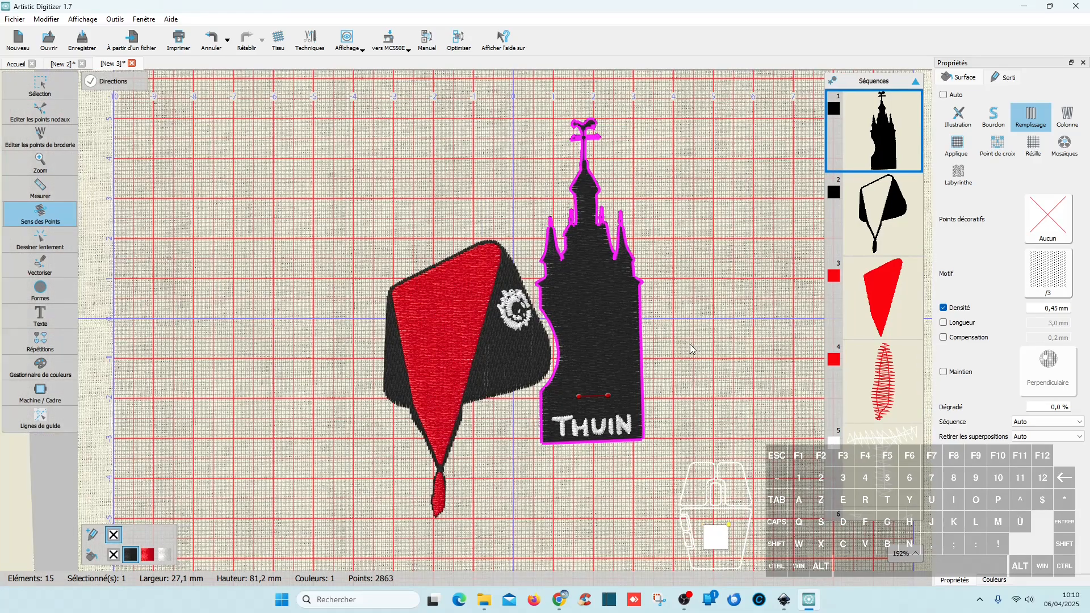
- Turn automatic sequencing back on, review the options for sending to the MC550E machine, and deselect the tower with the Selection tool
left_click(431, 39)
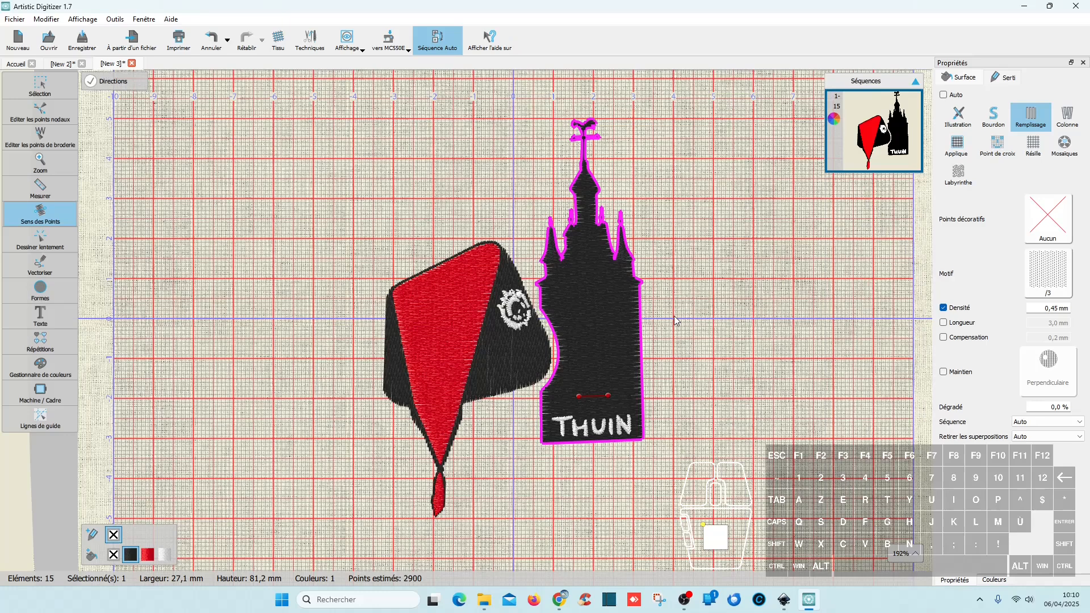
left_click(389, 40)
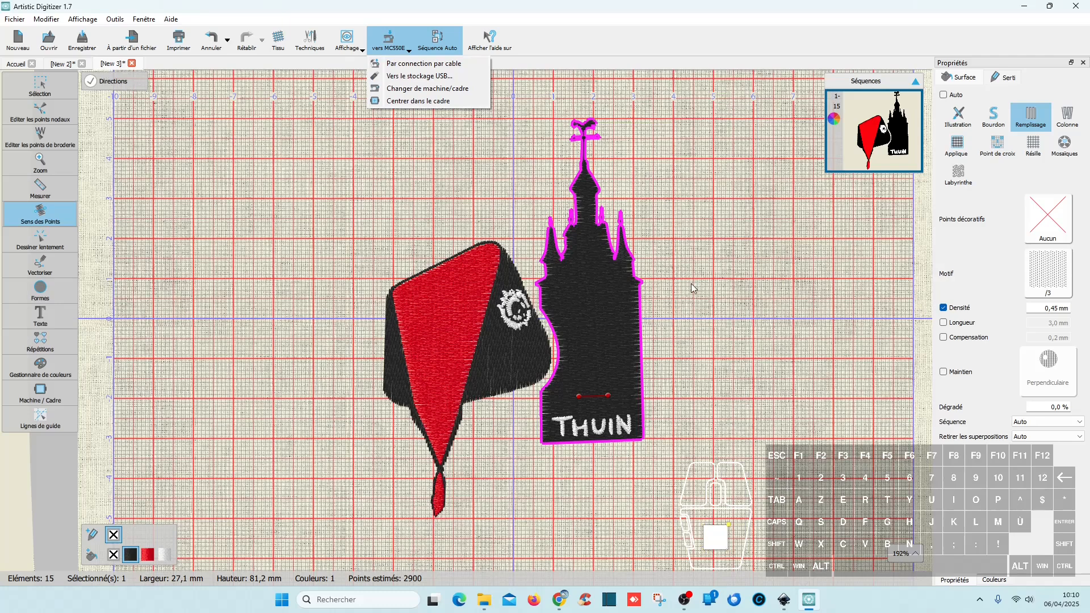
left_click(40, 88)
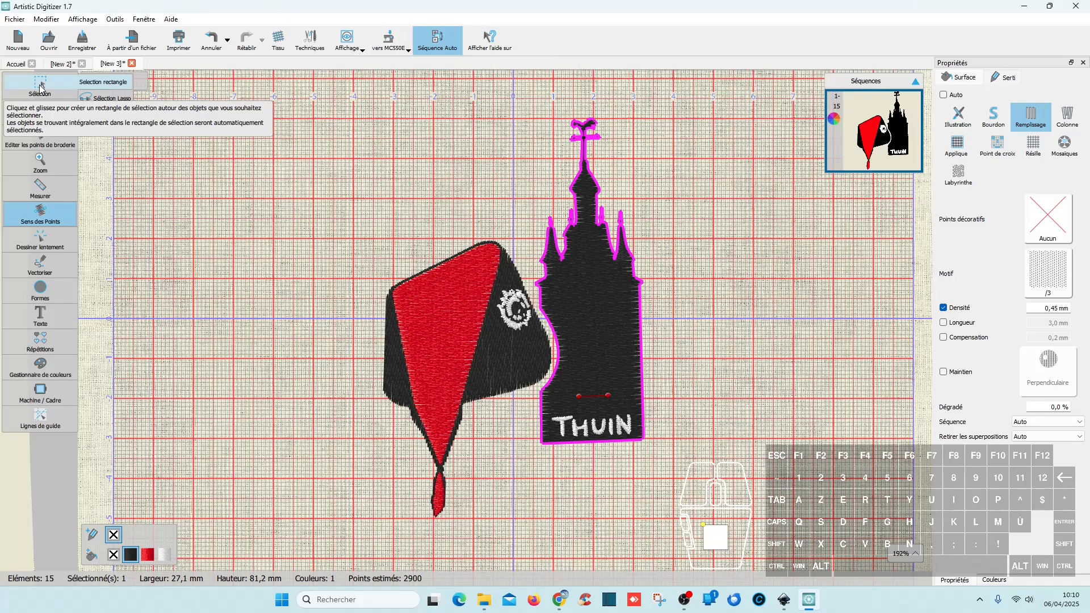
left_click(42, 88)
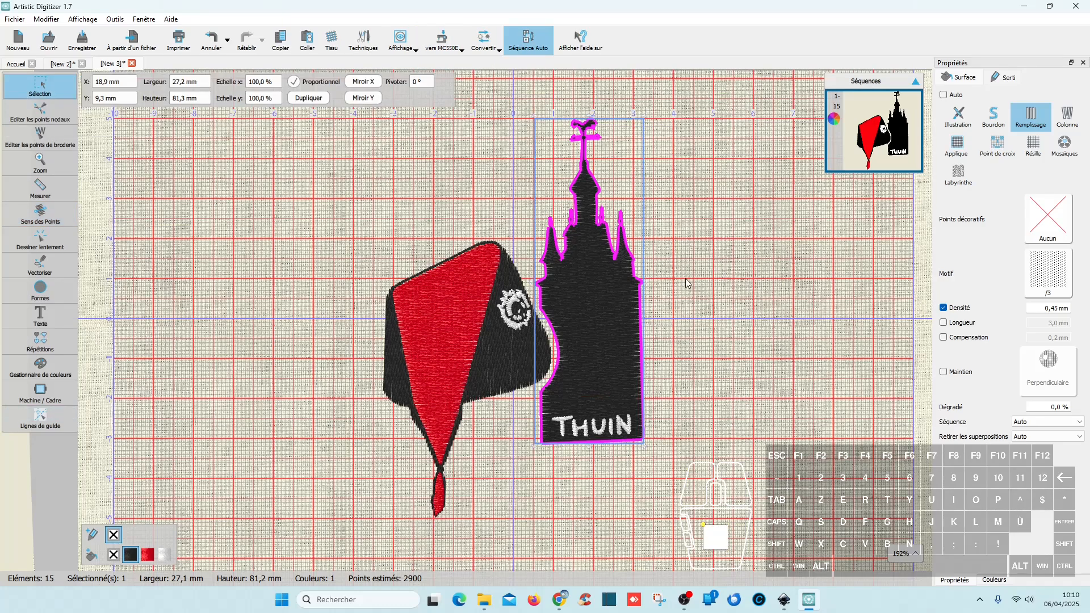
left_click(731, 372)
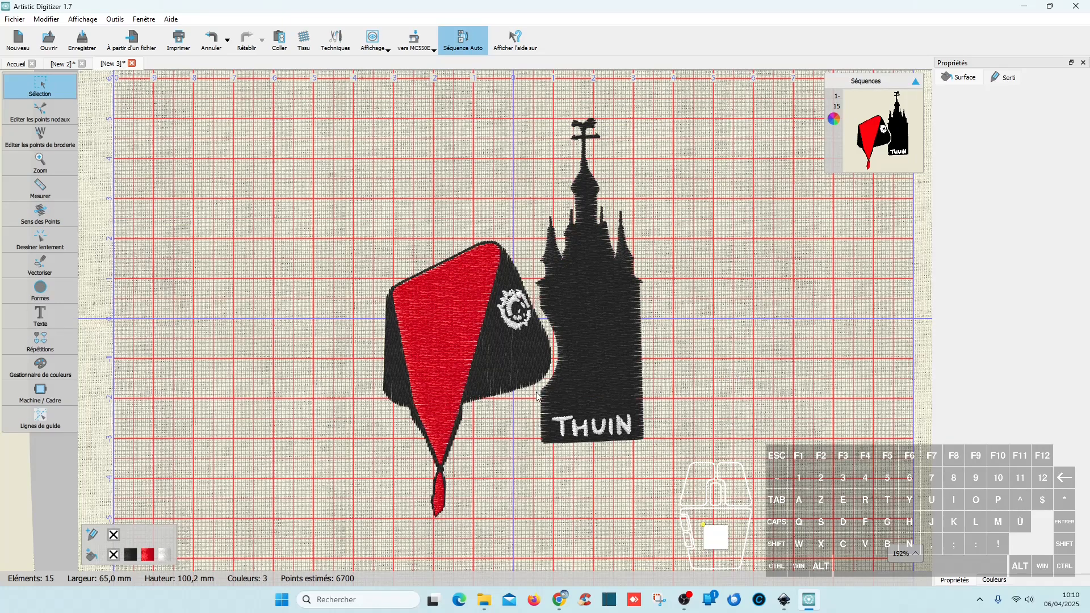
- Switch to Inkscape to compare the original image with the traced drawing, and return to Artistic Digitizer
left_click(783, 600)
scroll(307, 324, "down", 4)
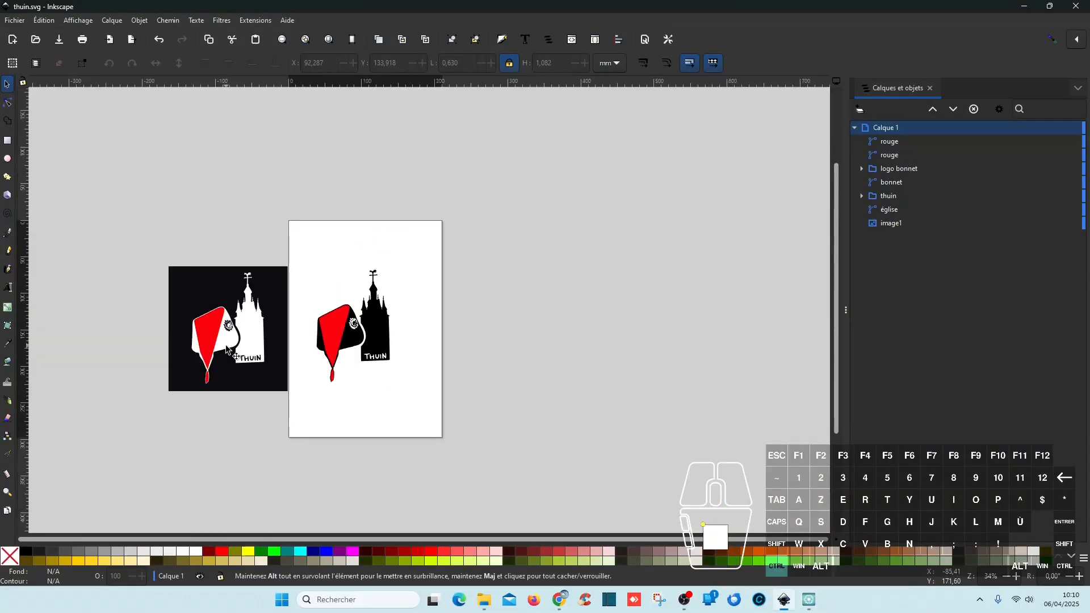
scroll(227, 344, "up", 3)
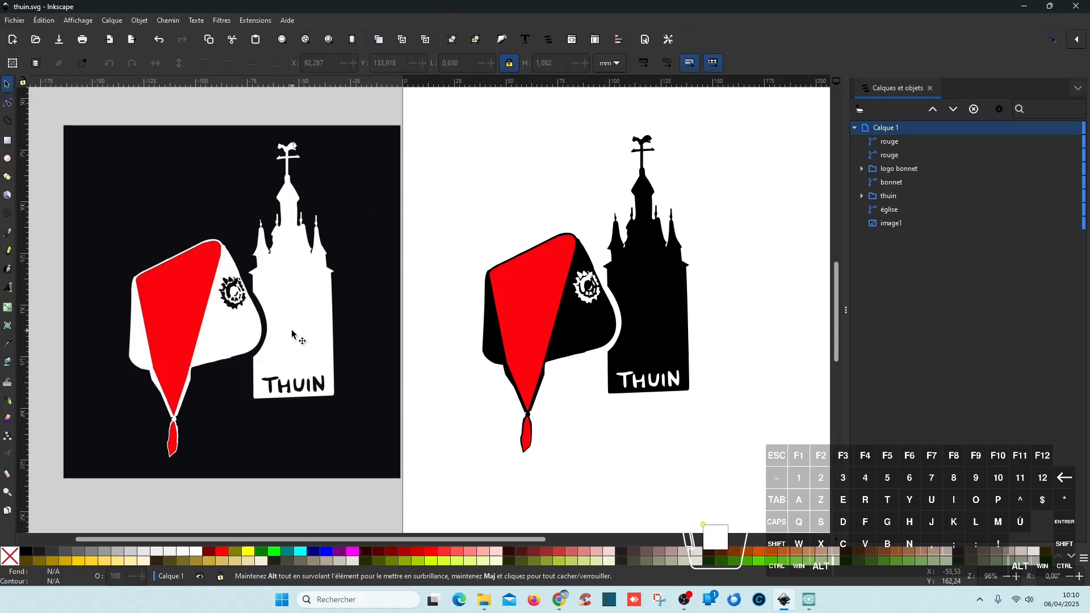
left_click(1024, 7)
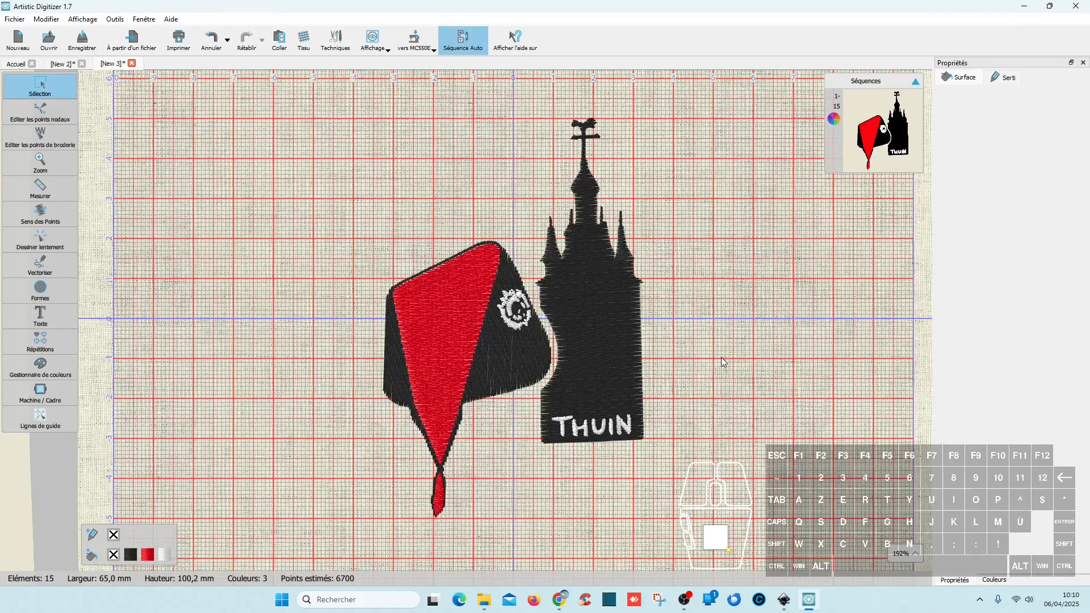